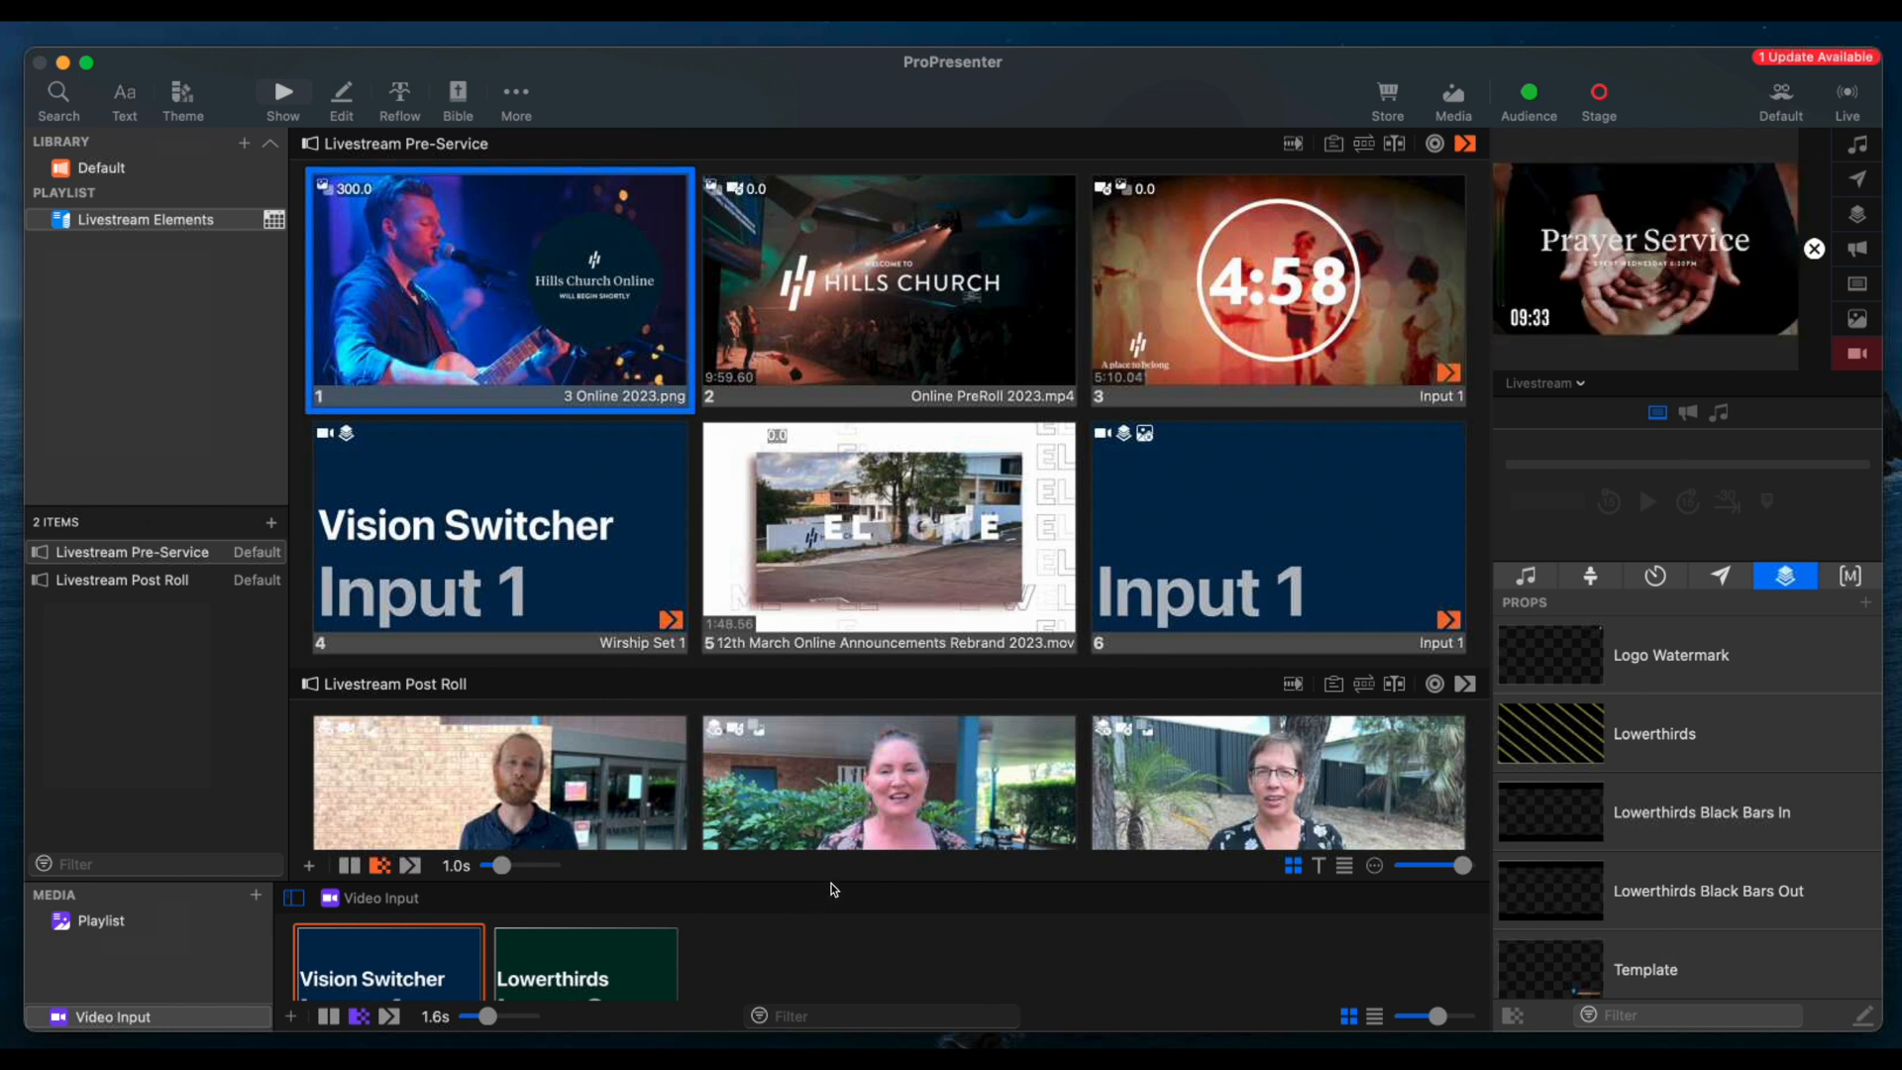
Enlarge the media bin to show the video input thumbnails, and clear the live video input from the output
drag(843, 839, 1533, 426)
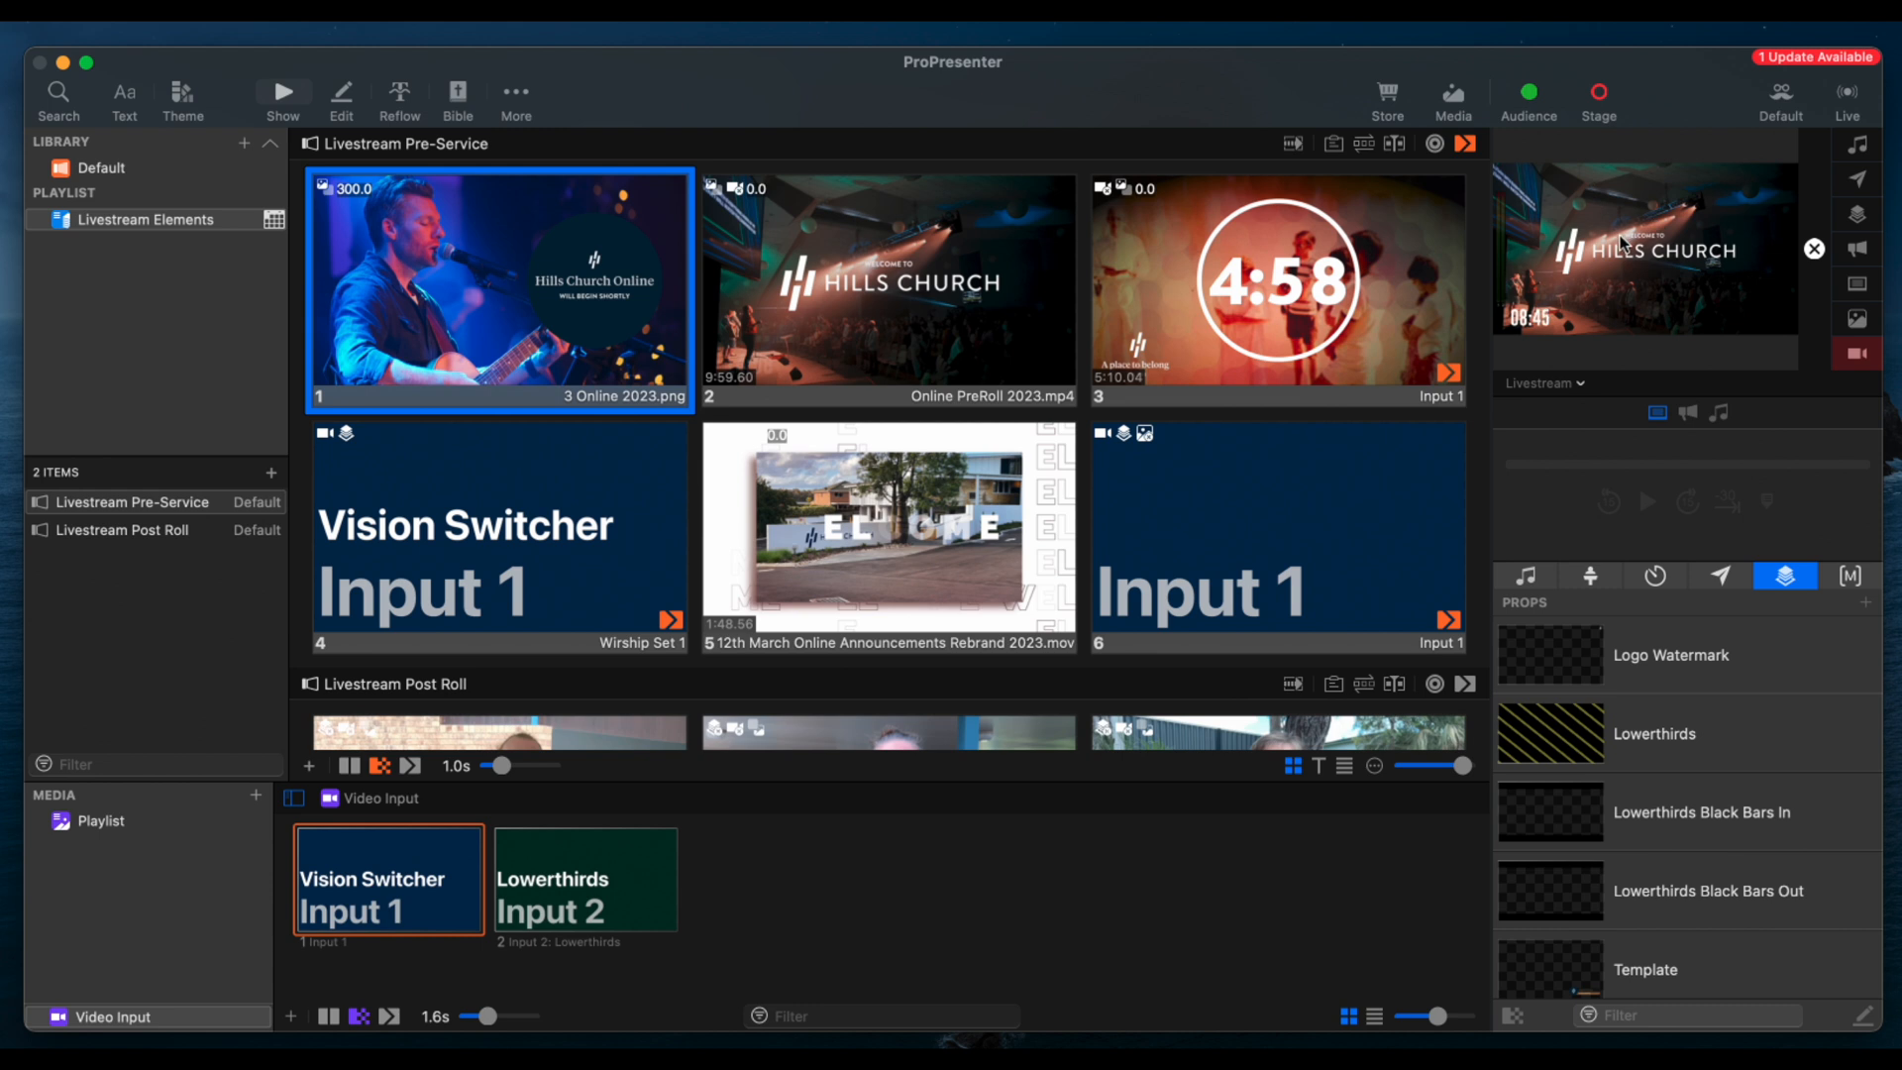
click(494, 349)
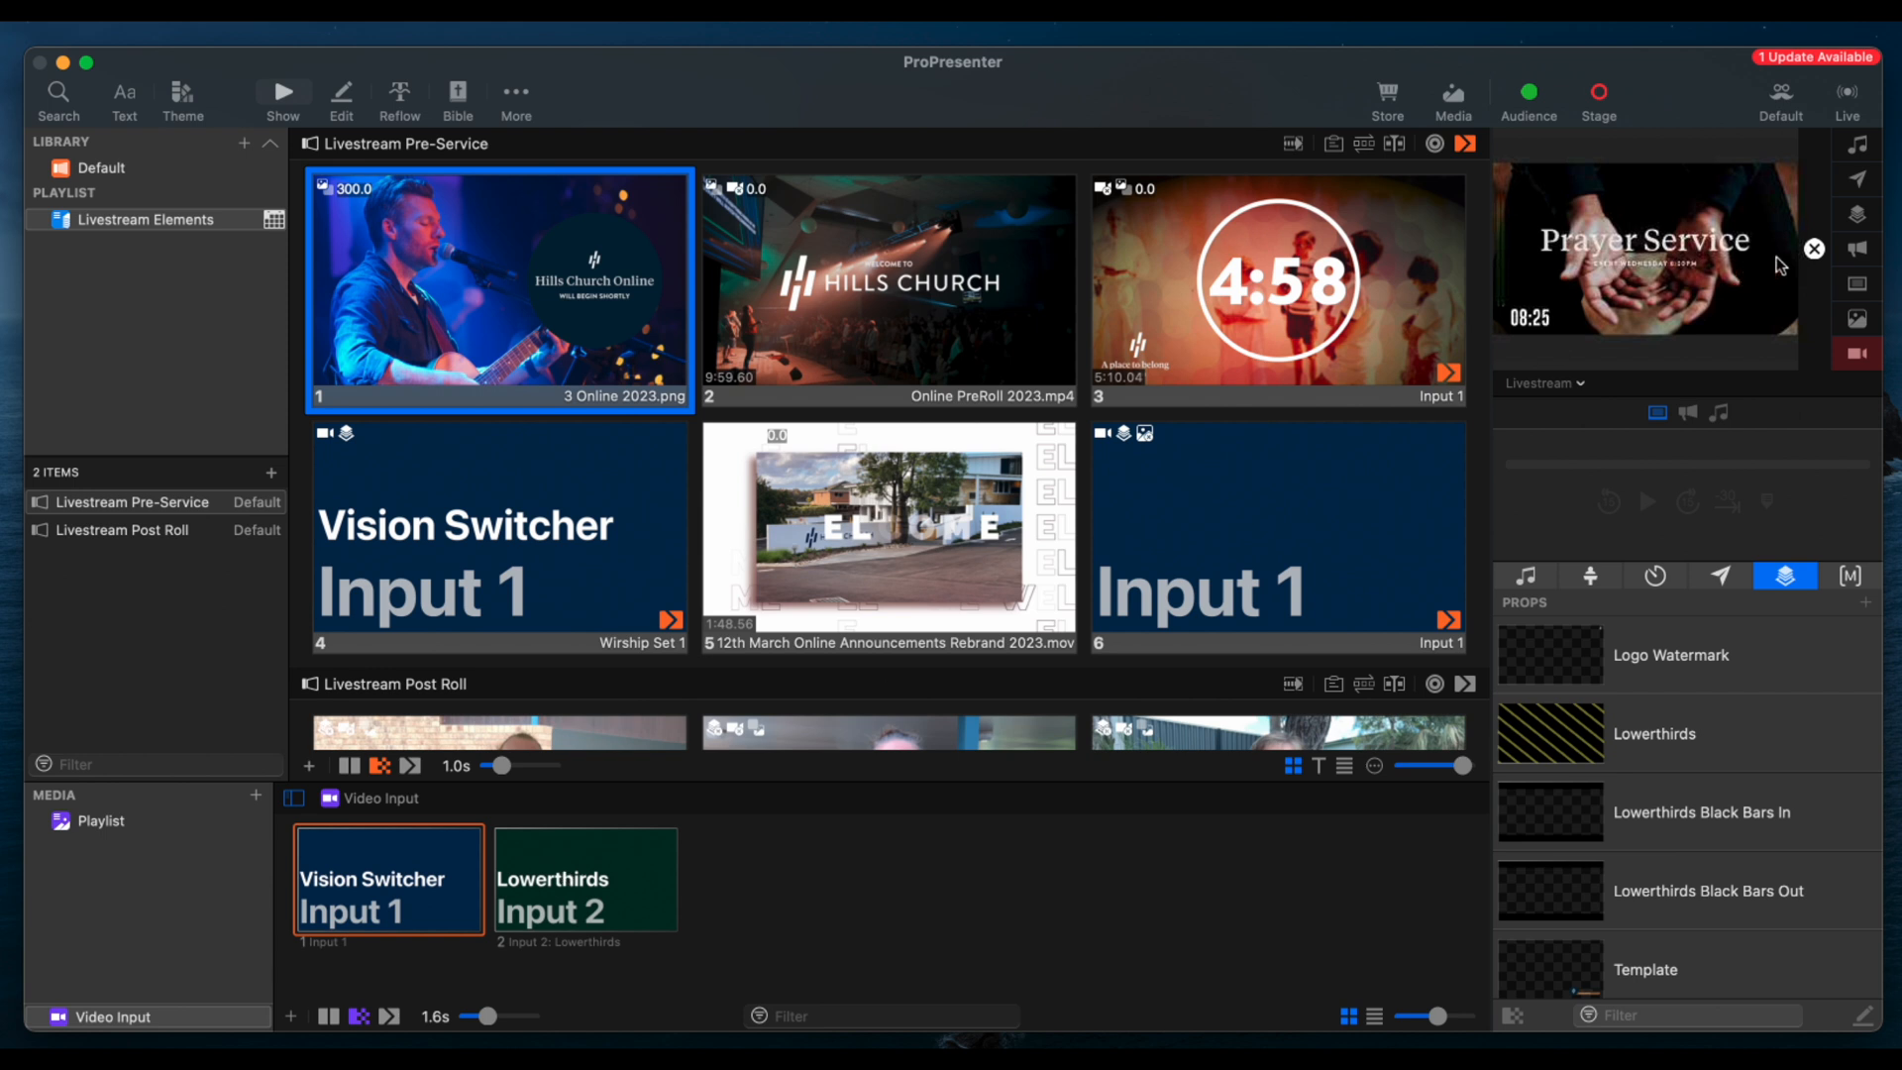
click(1868, 363)
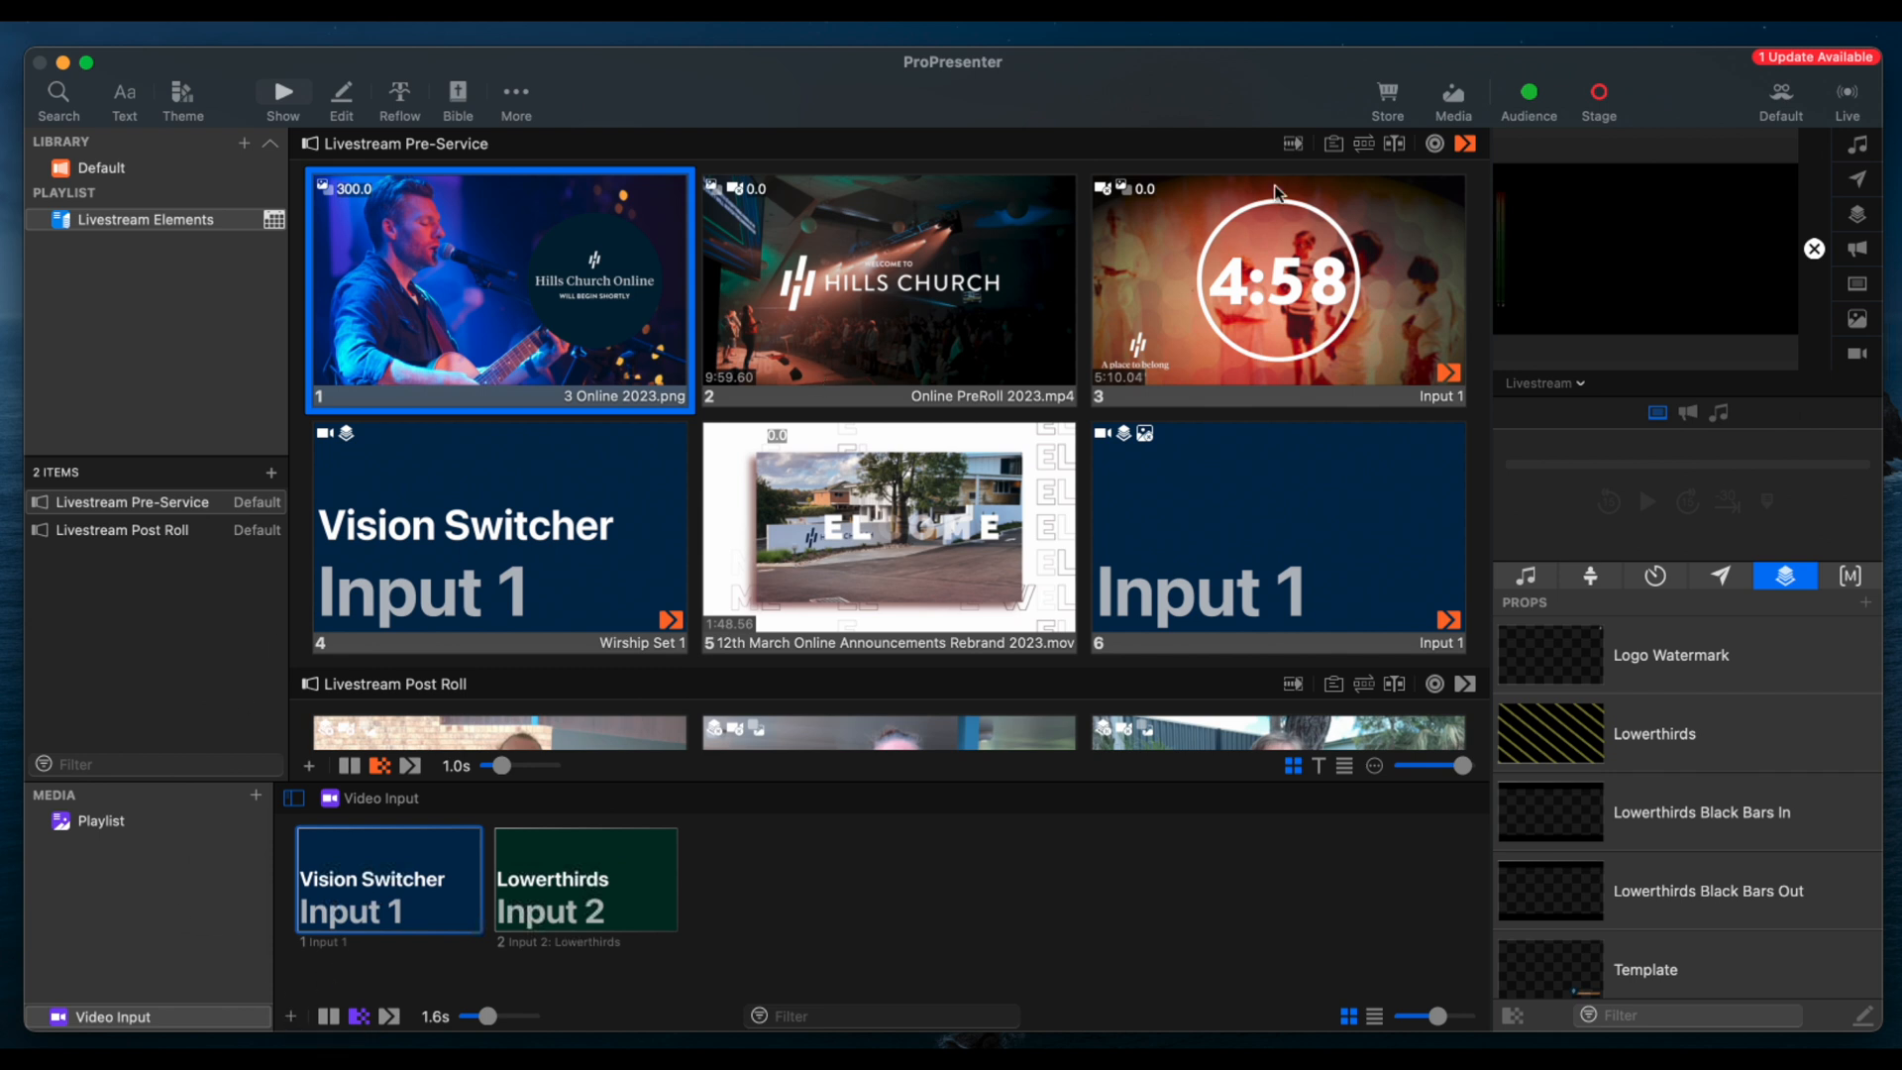
Add a third video input in the video input configuration, check its available source devices, and delete it
click(1460, 102)
click(1460, 102)
click(295, 1022)
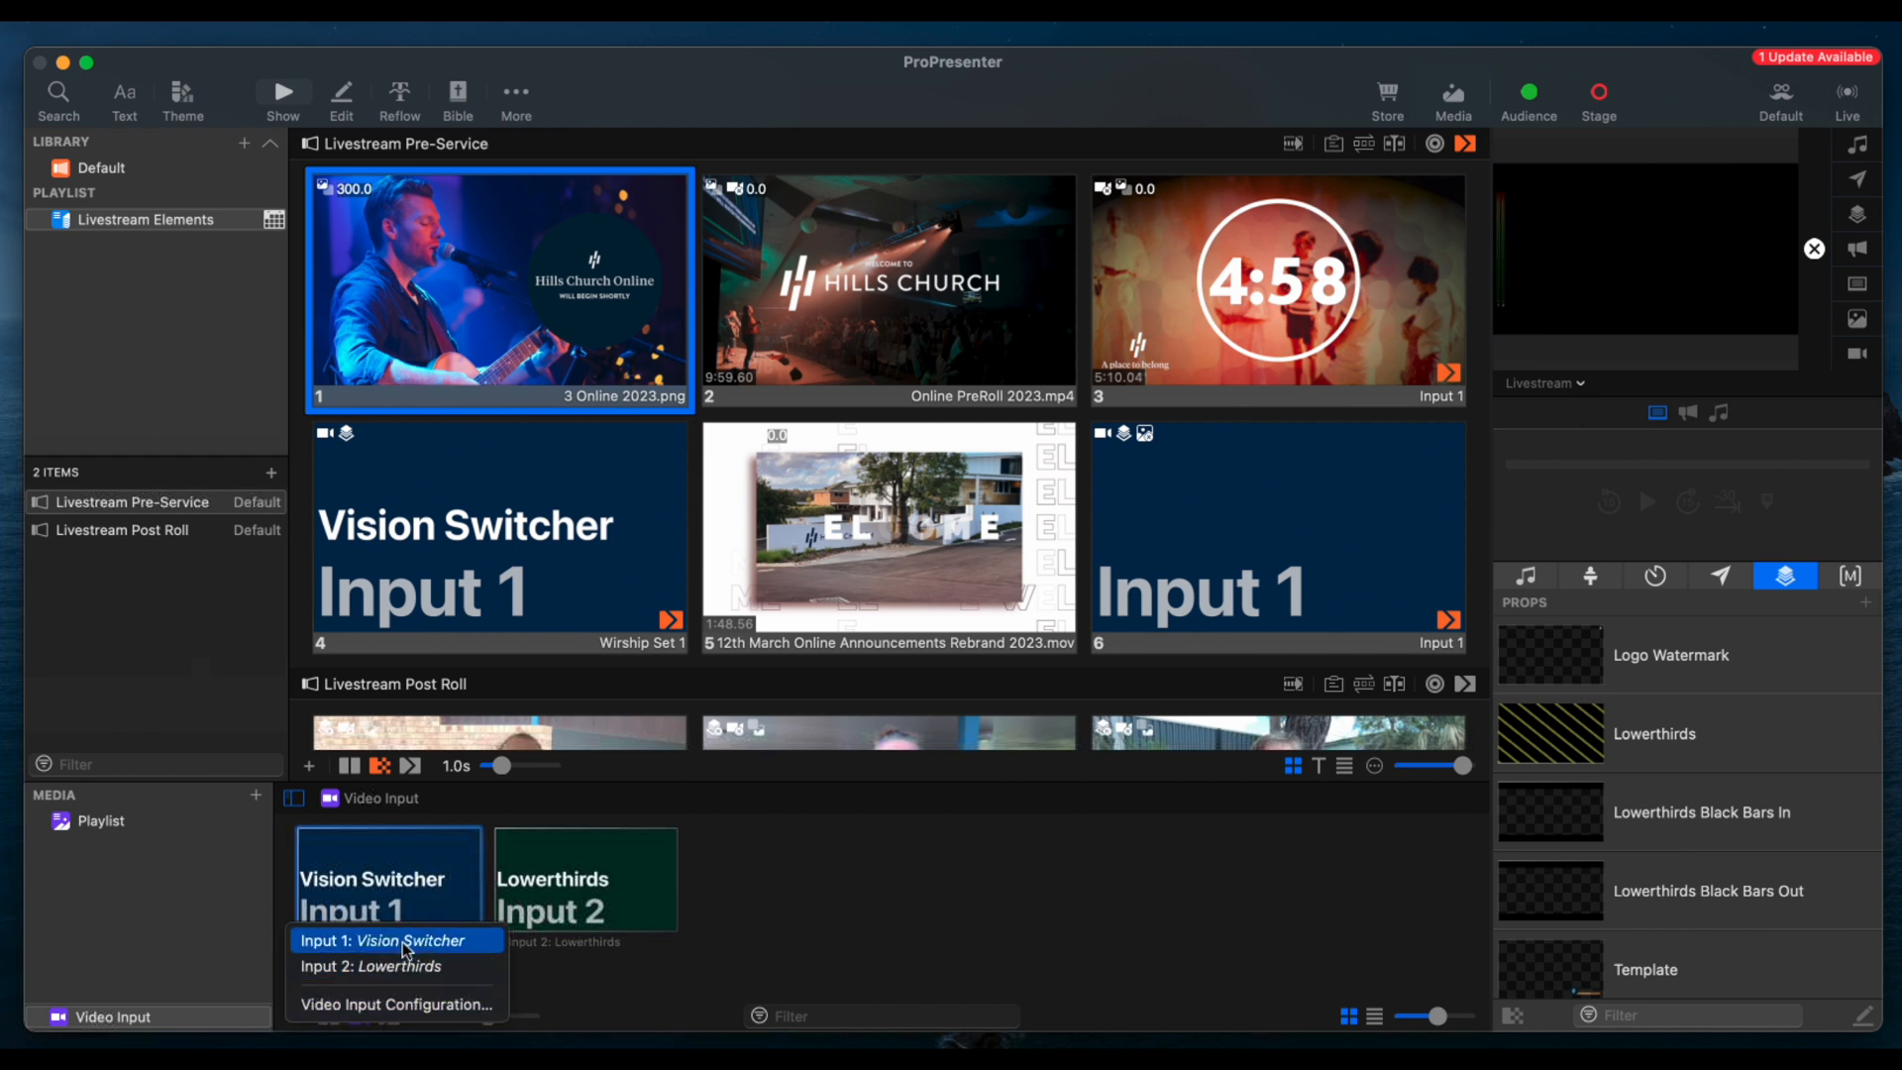
click(422, 1007)
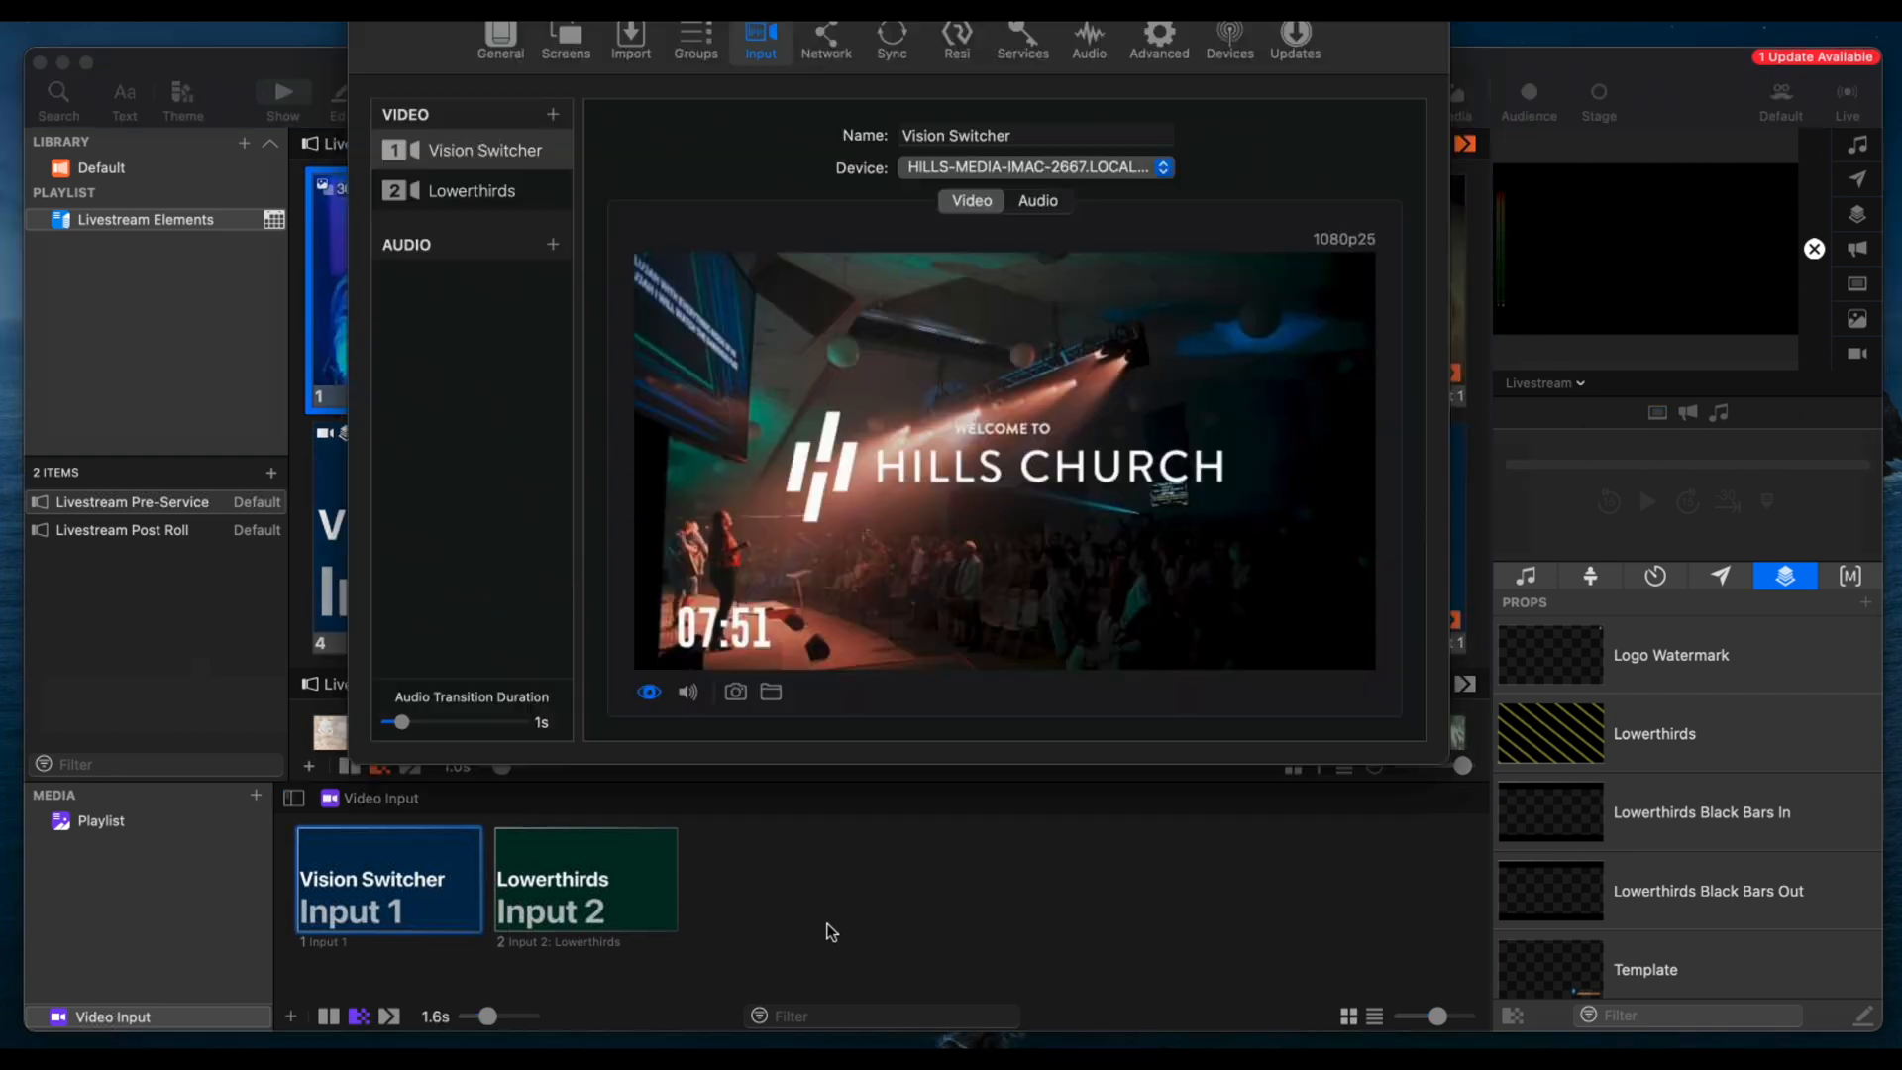
click(553, 115)
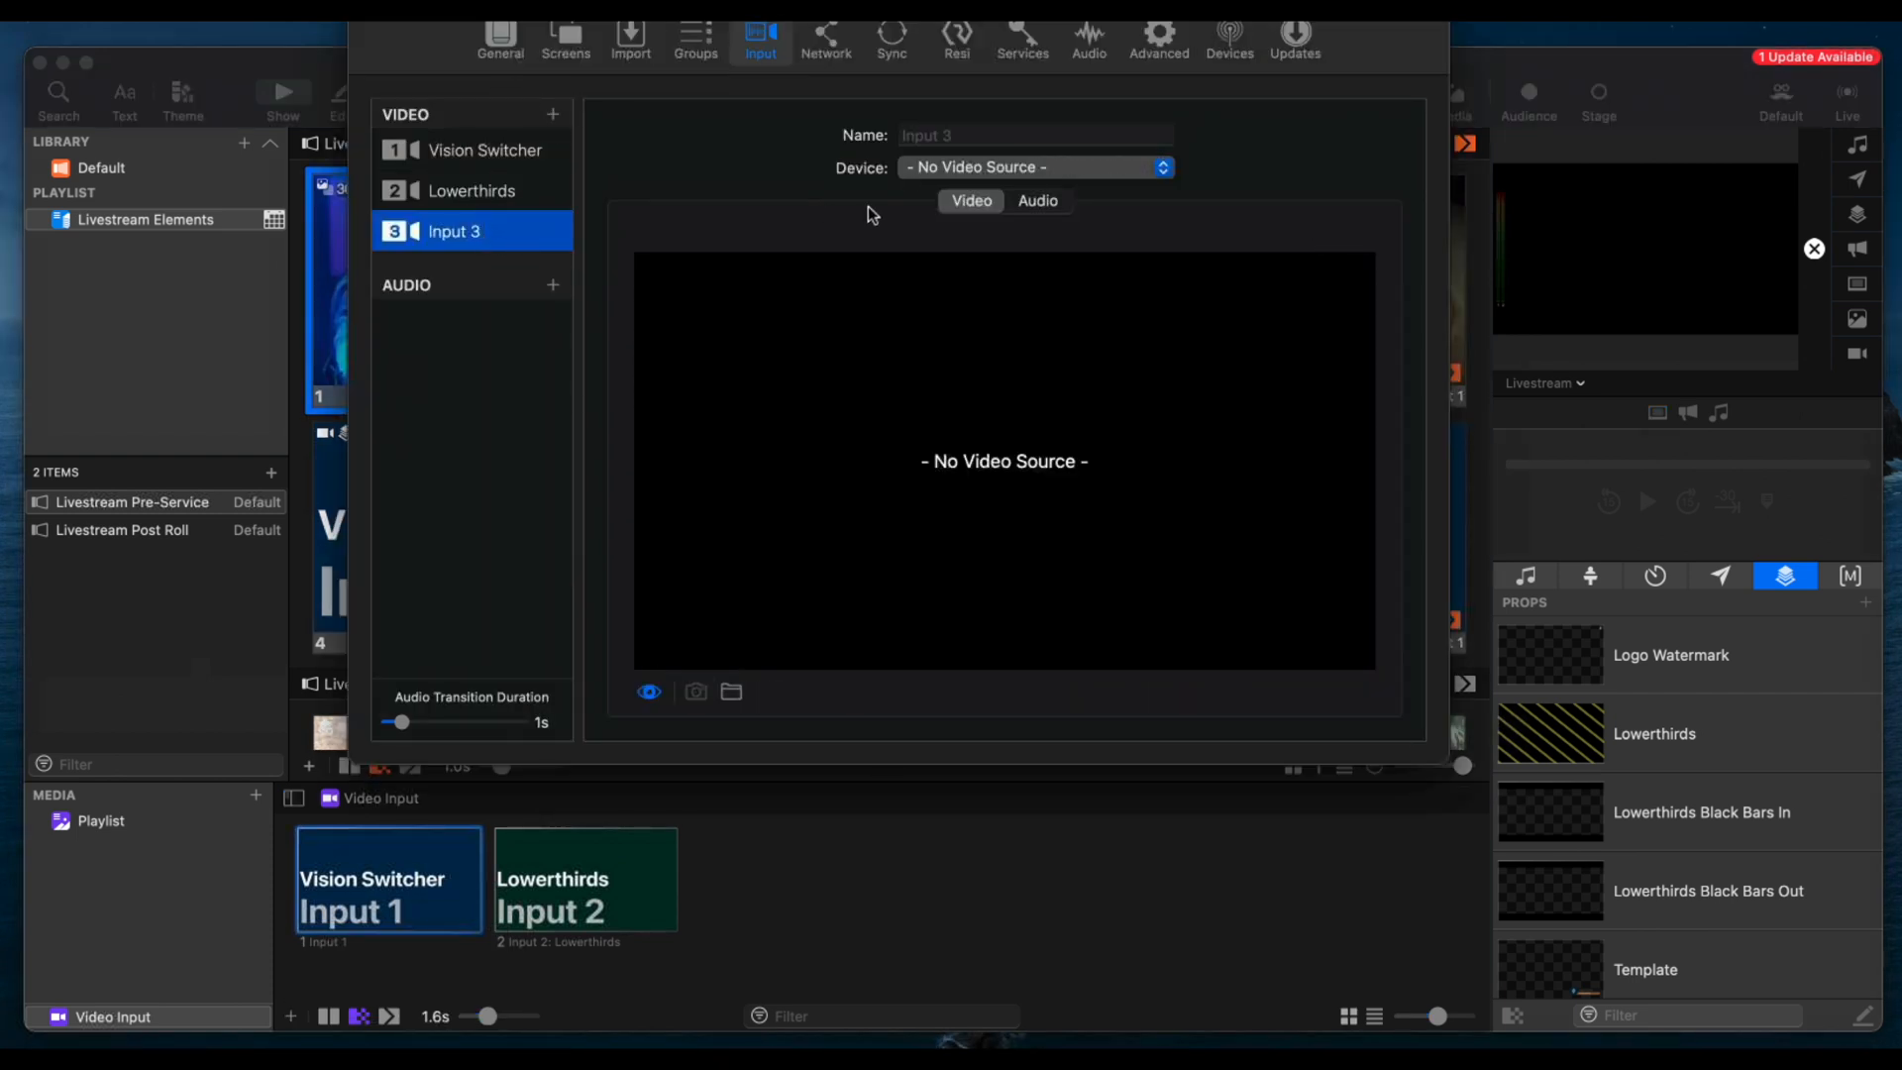
click(1019, 171)
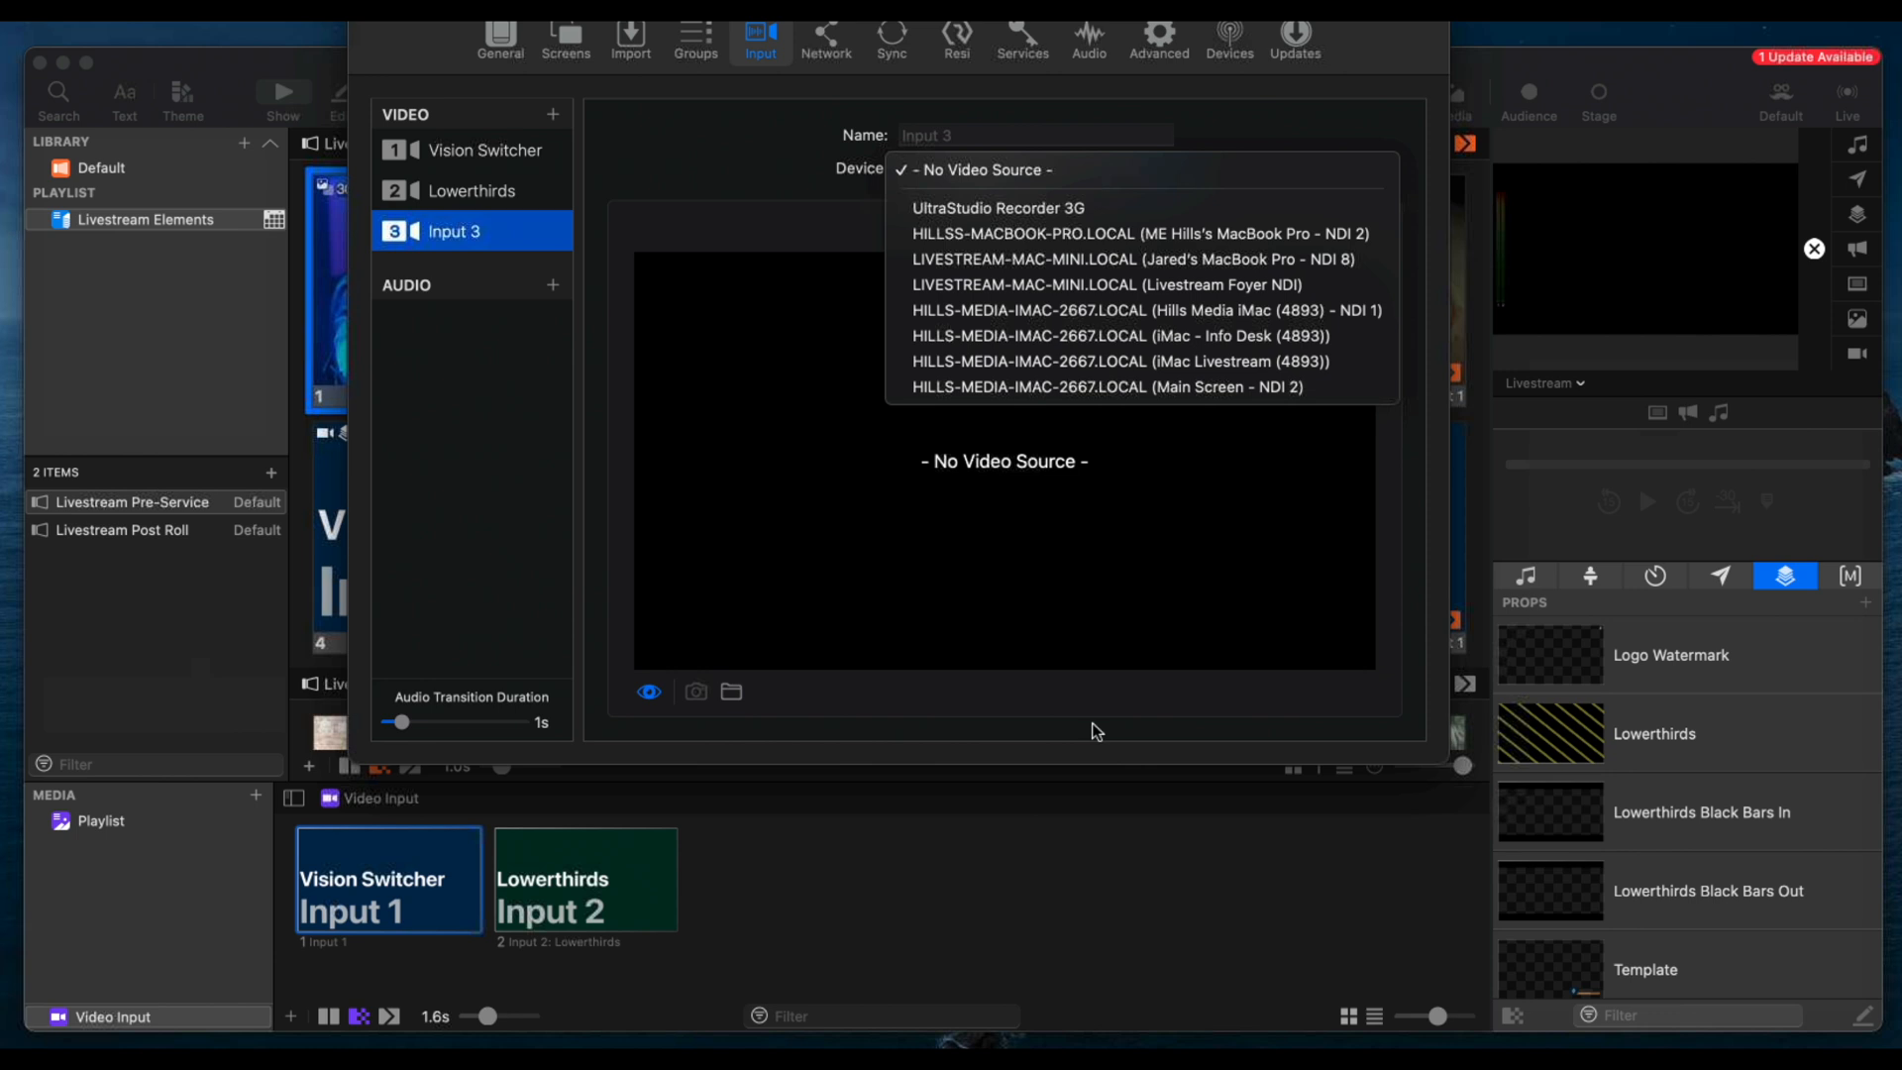
click(789, 174)
right_click(506, 238)
click(544, 244)
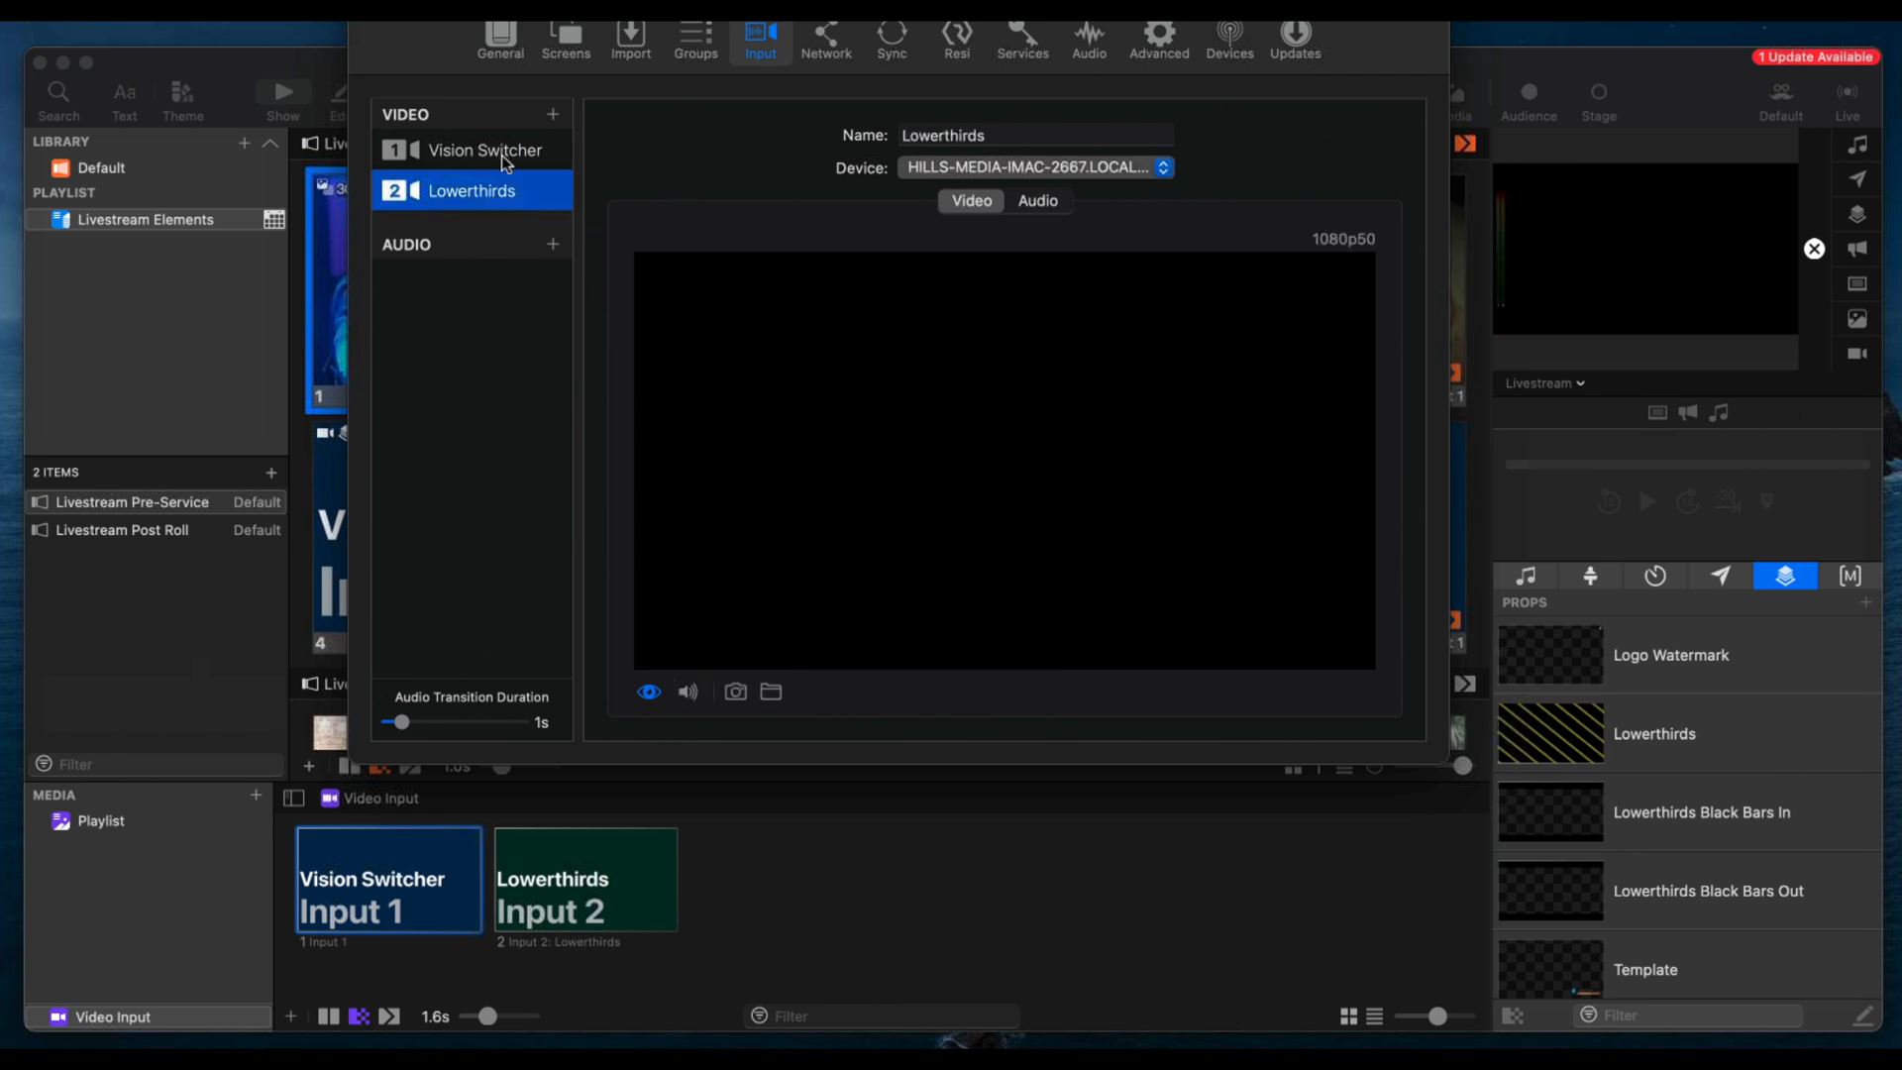
Check the previews of the Vision Switcher and Lowerthirds video inputs, and close the configuration
click(514, 153)
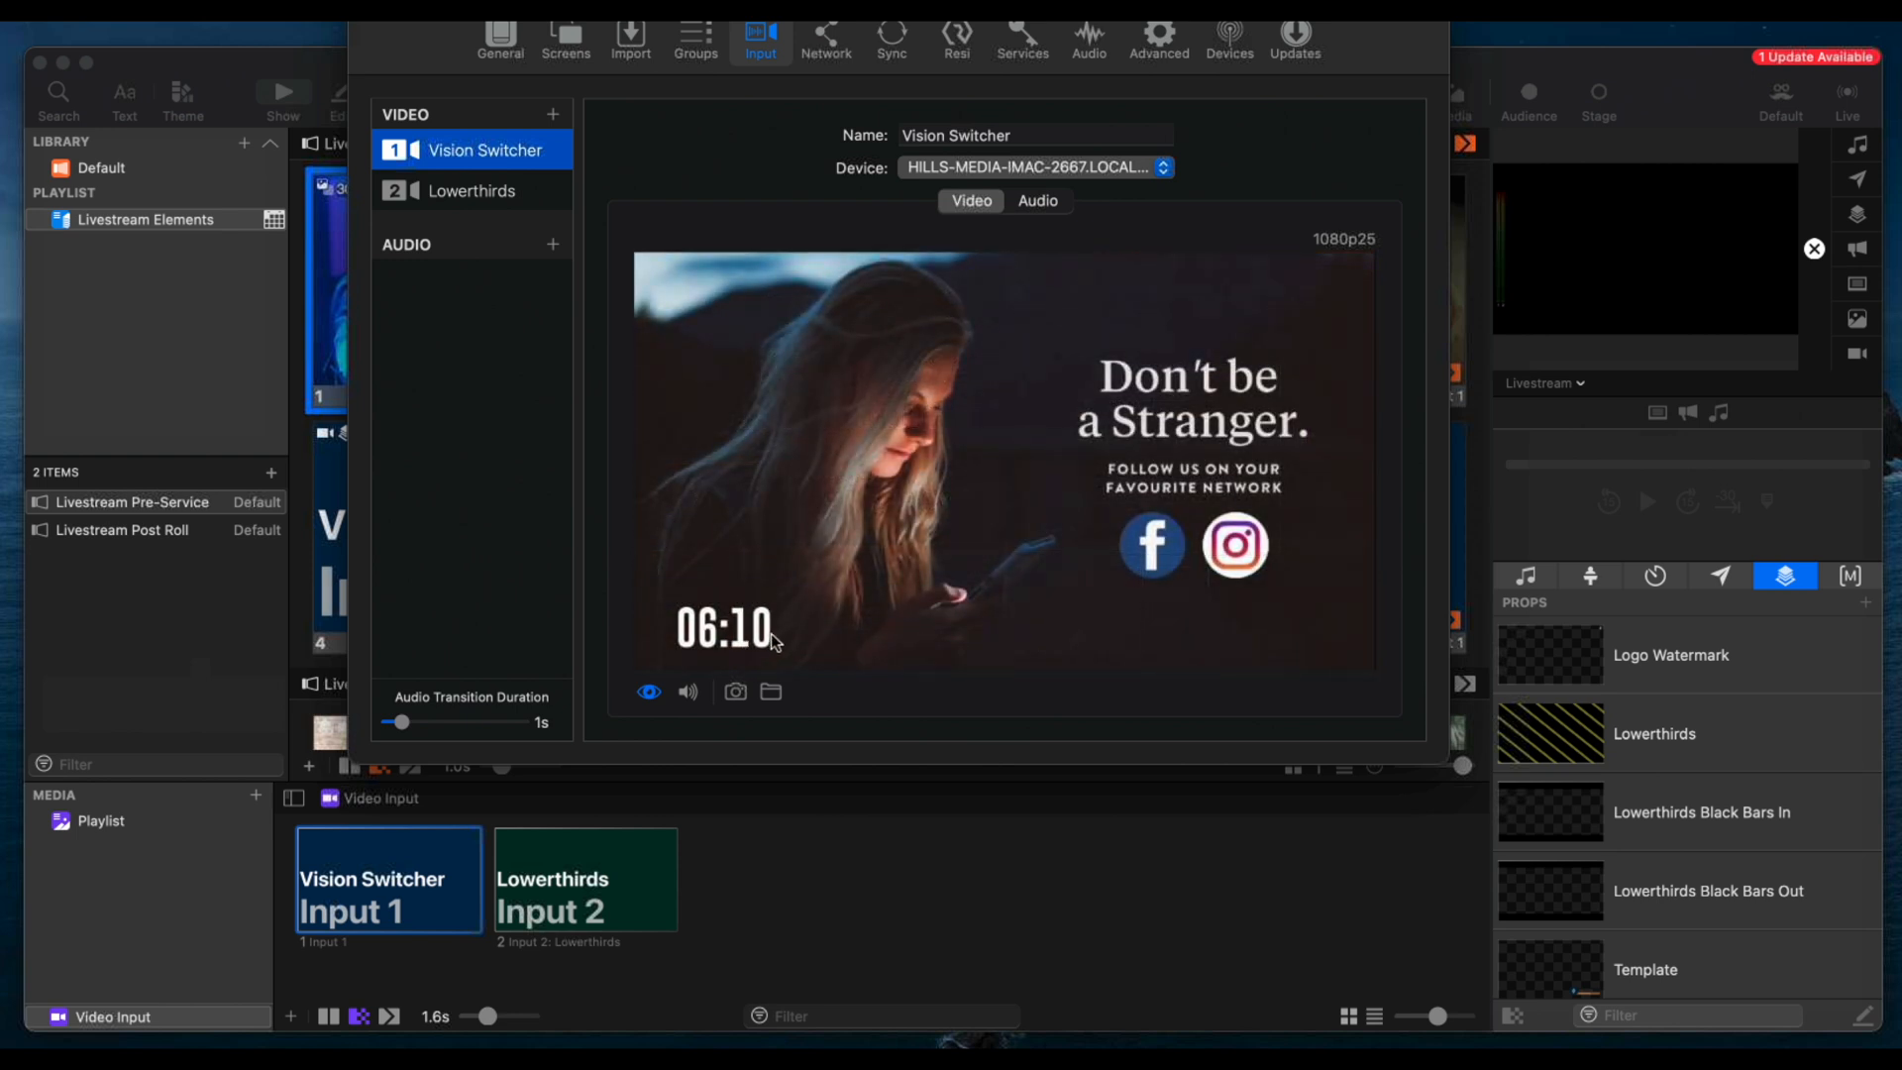
click(500, 196)
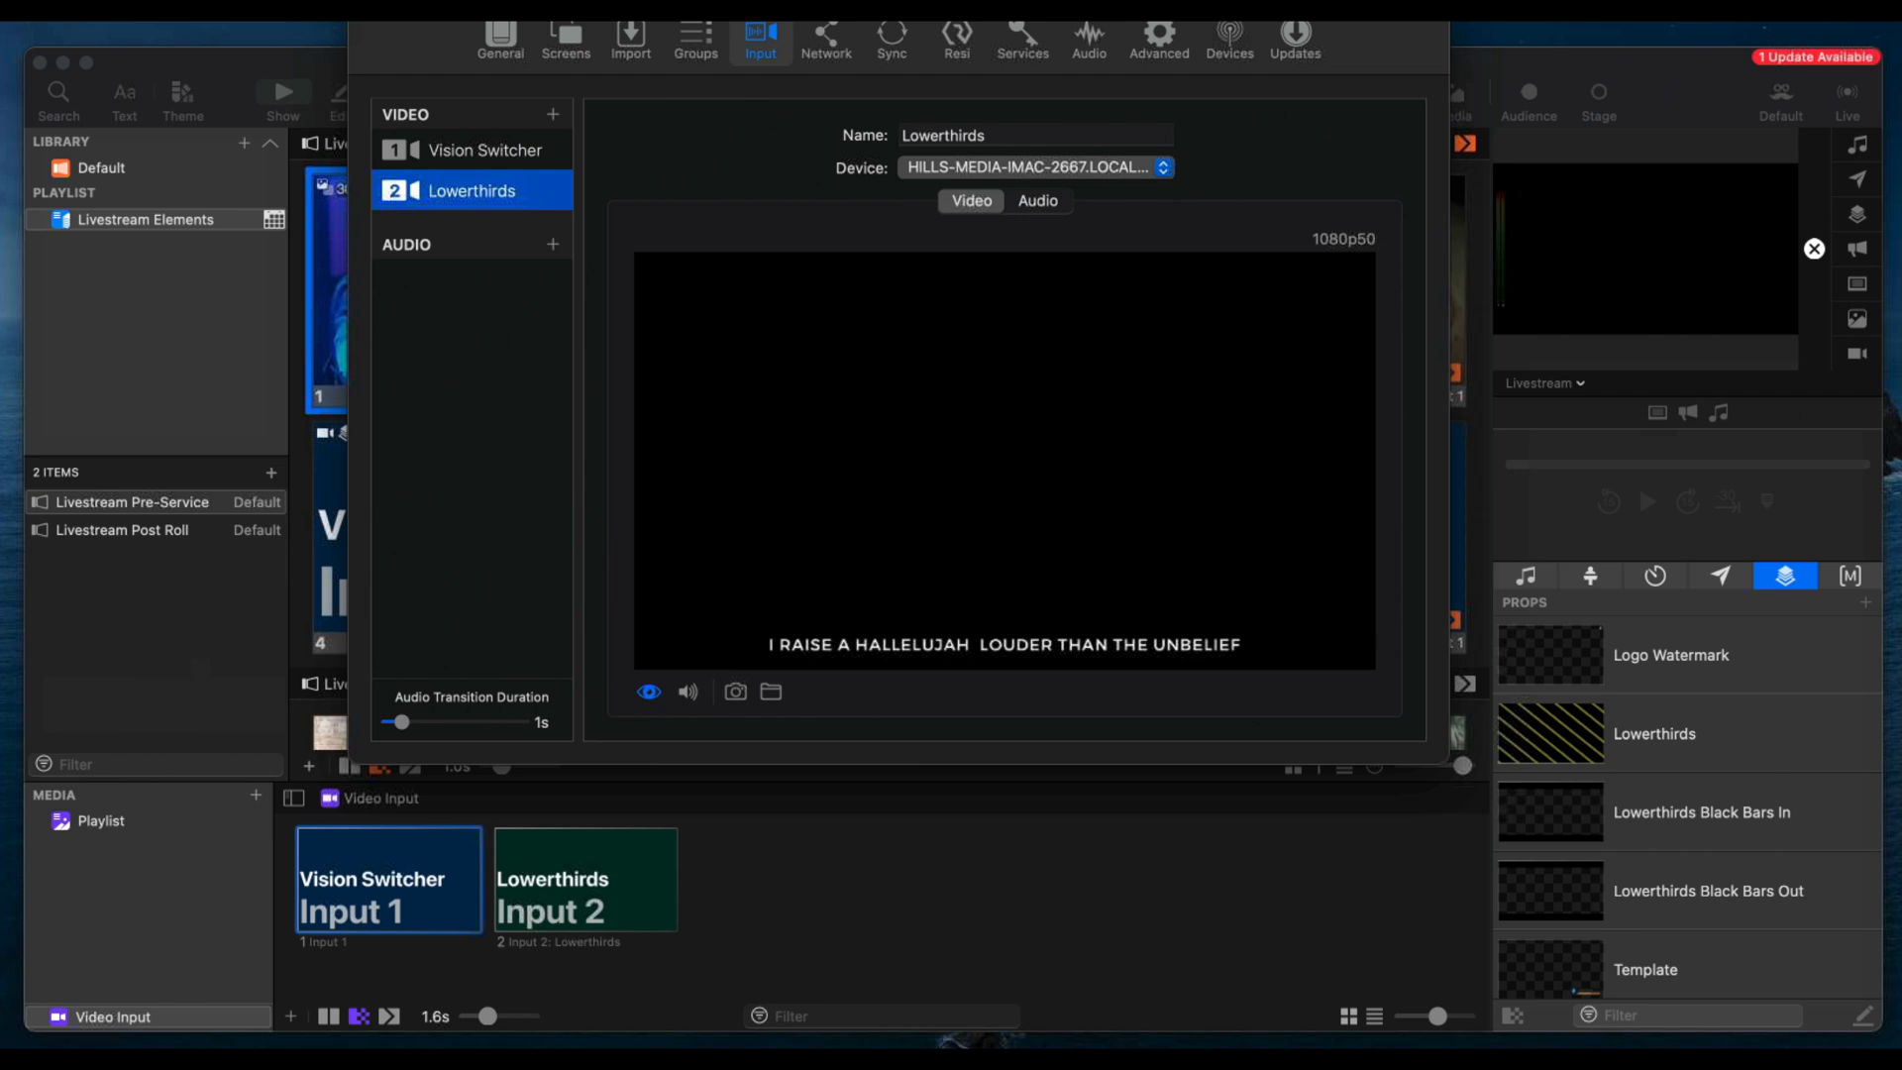
click(364, 5)
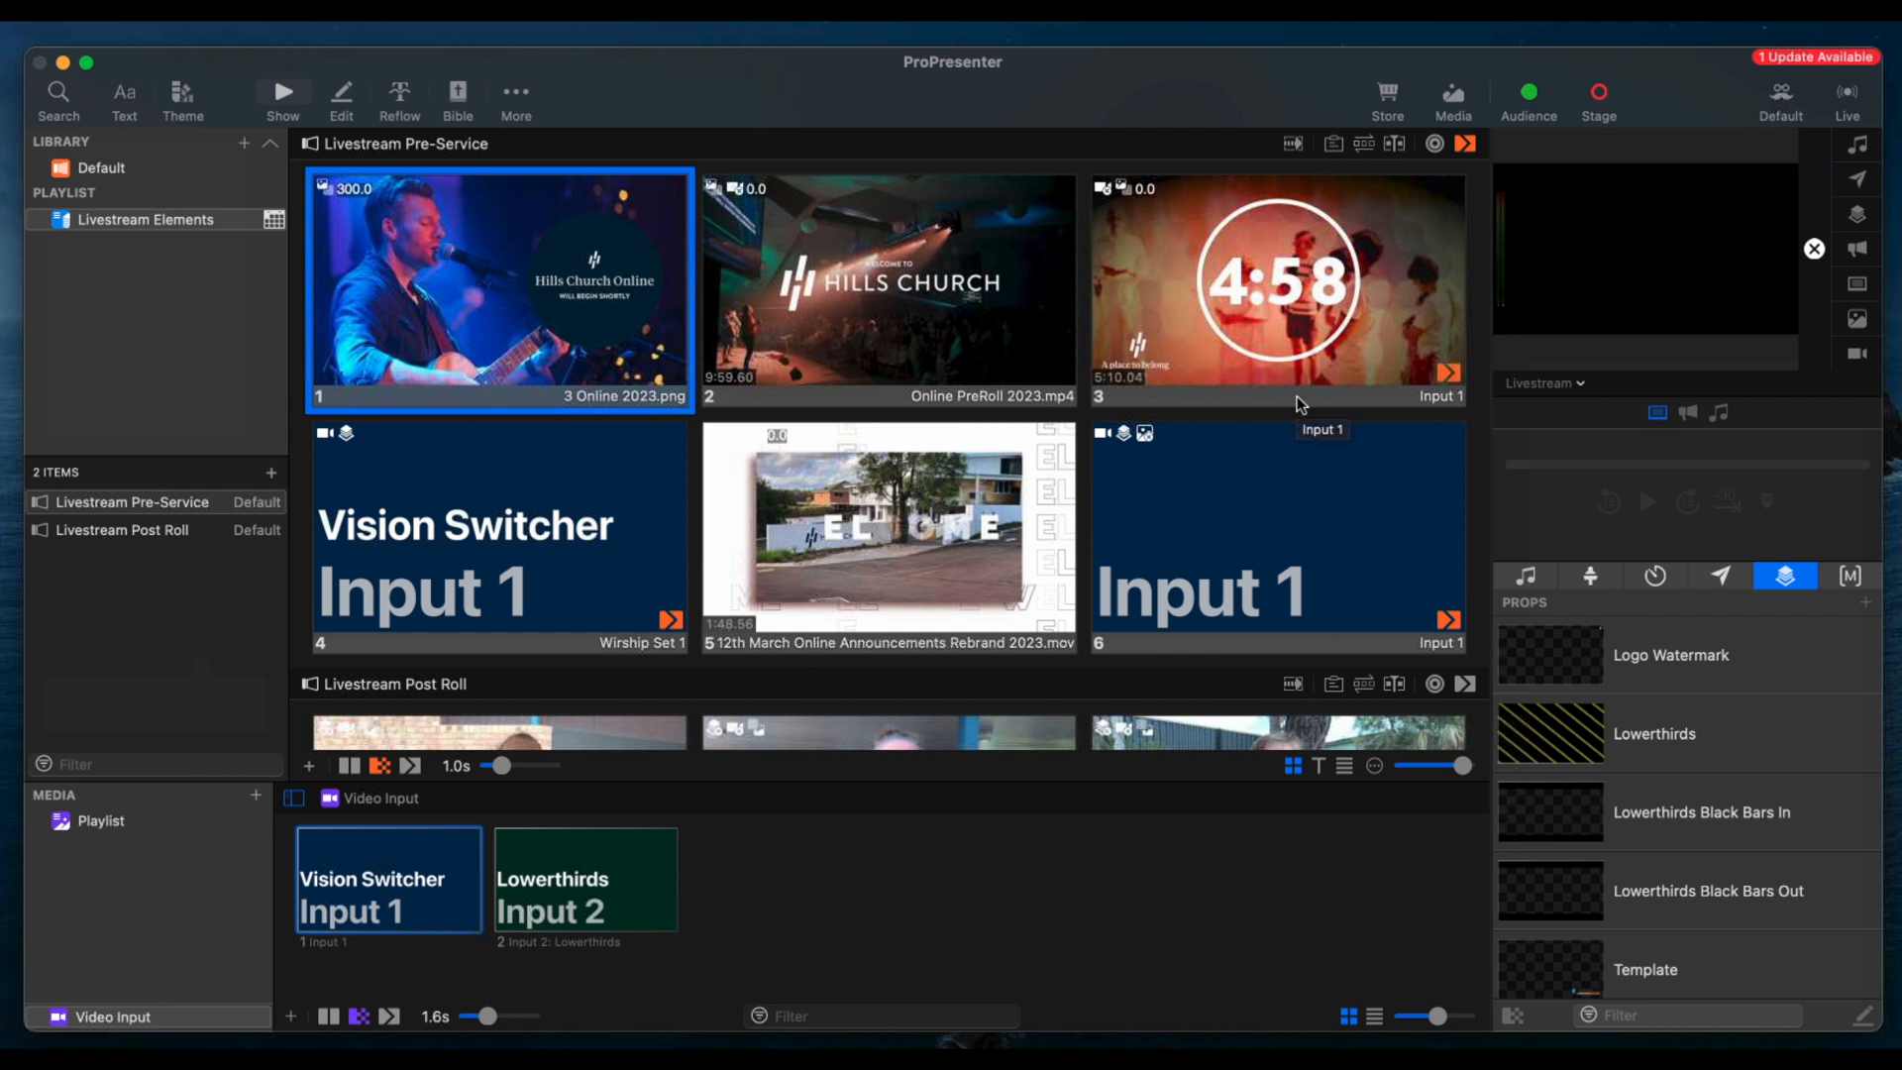
Review the livestream capture settings and the live capture options without starting a capture
click(1849, 93)
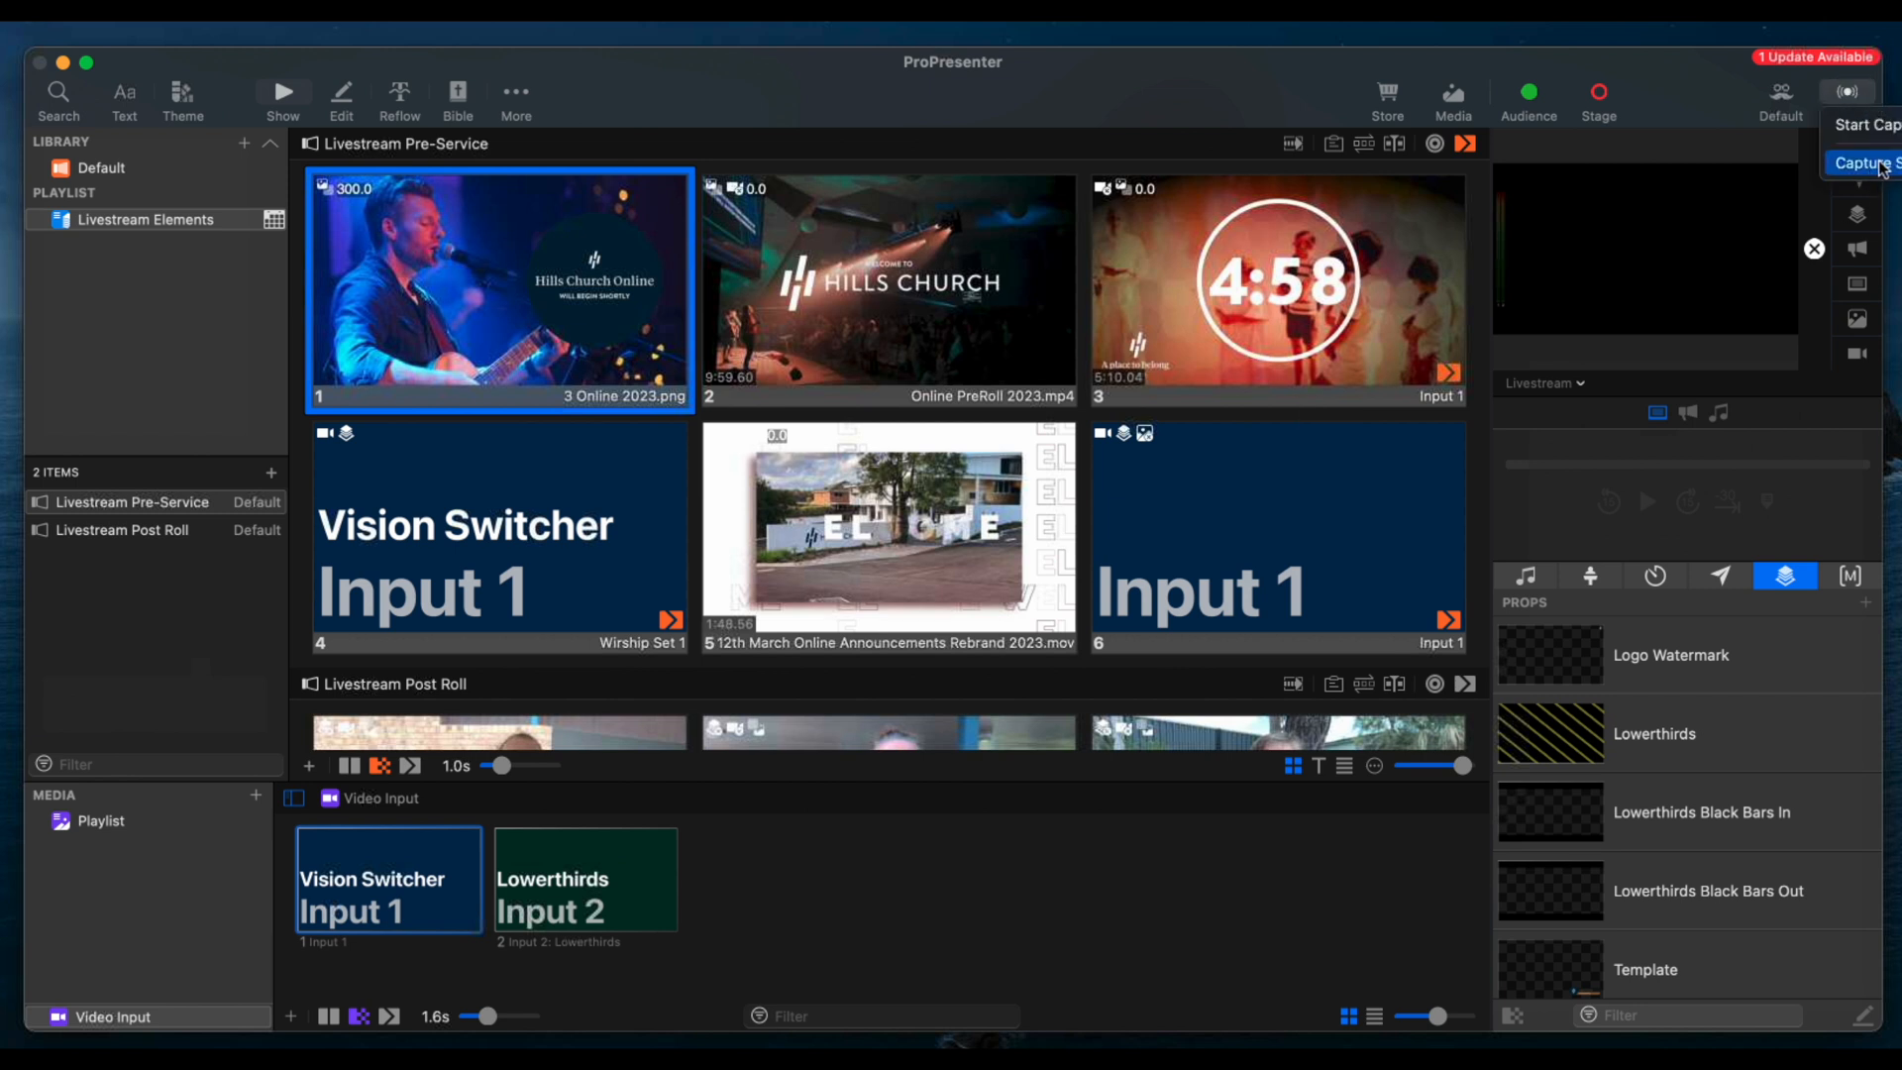
click(1405, 198)
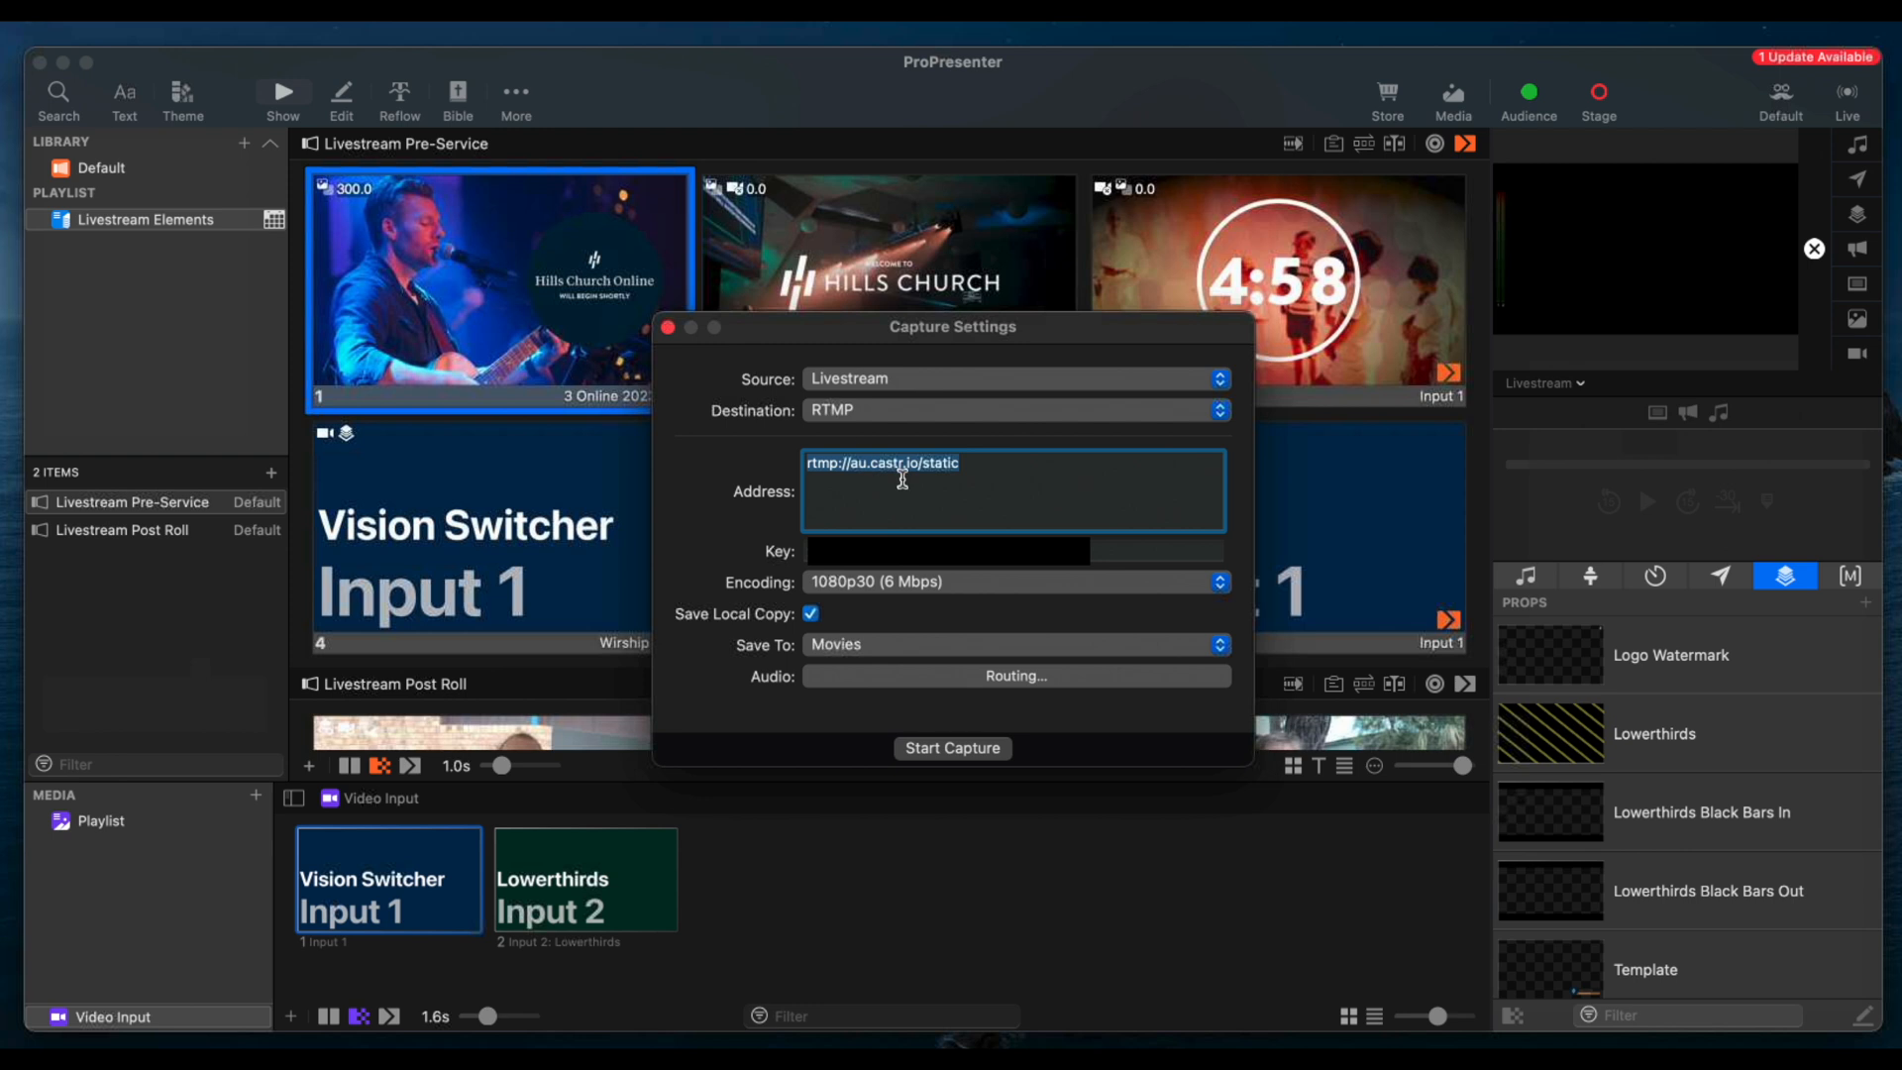
click(668, 327)
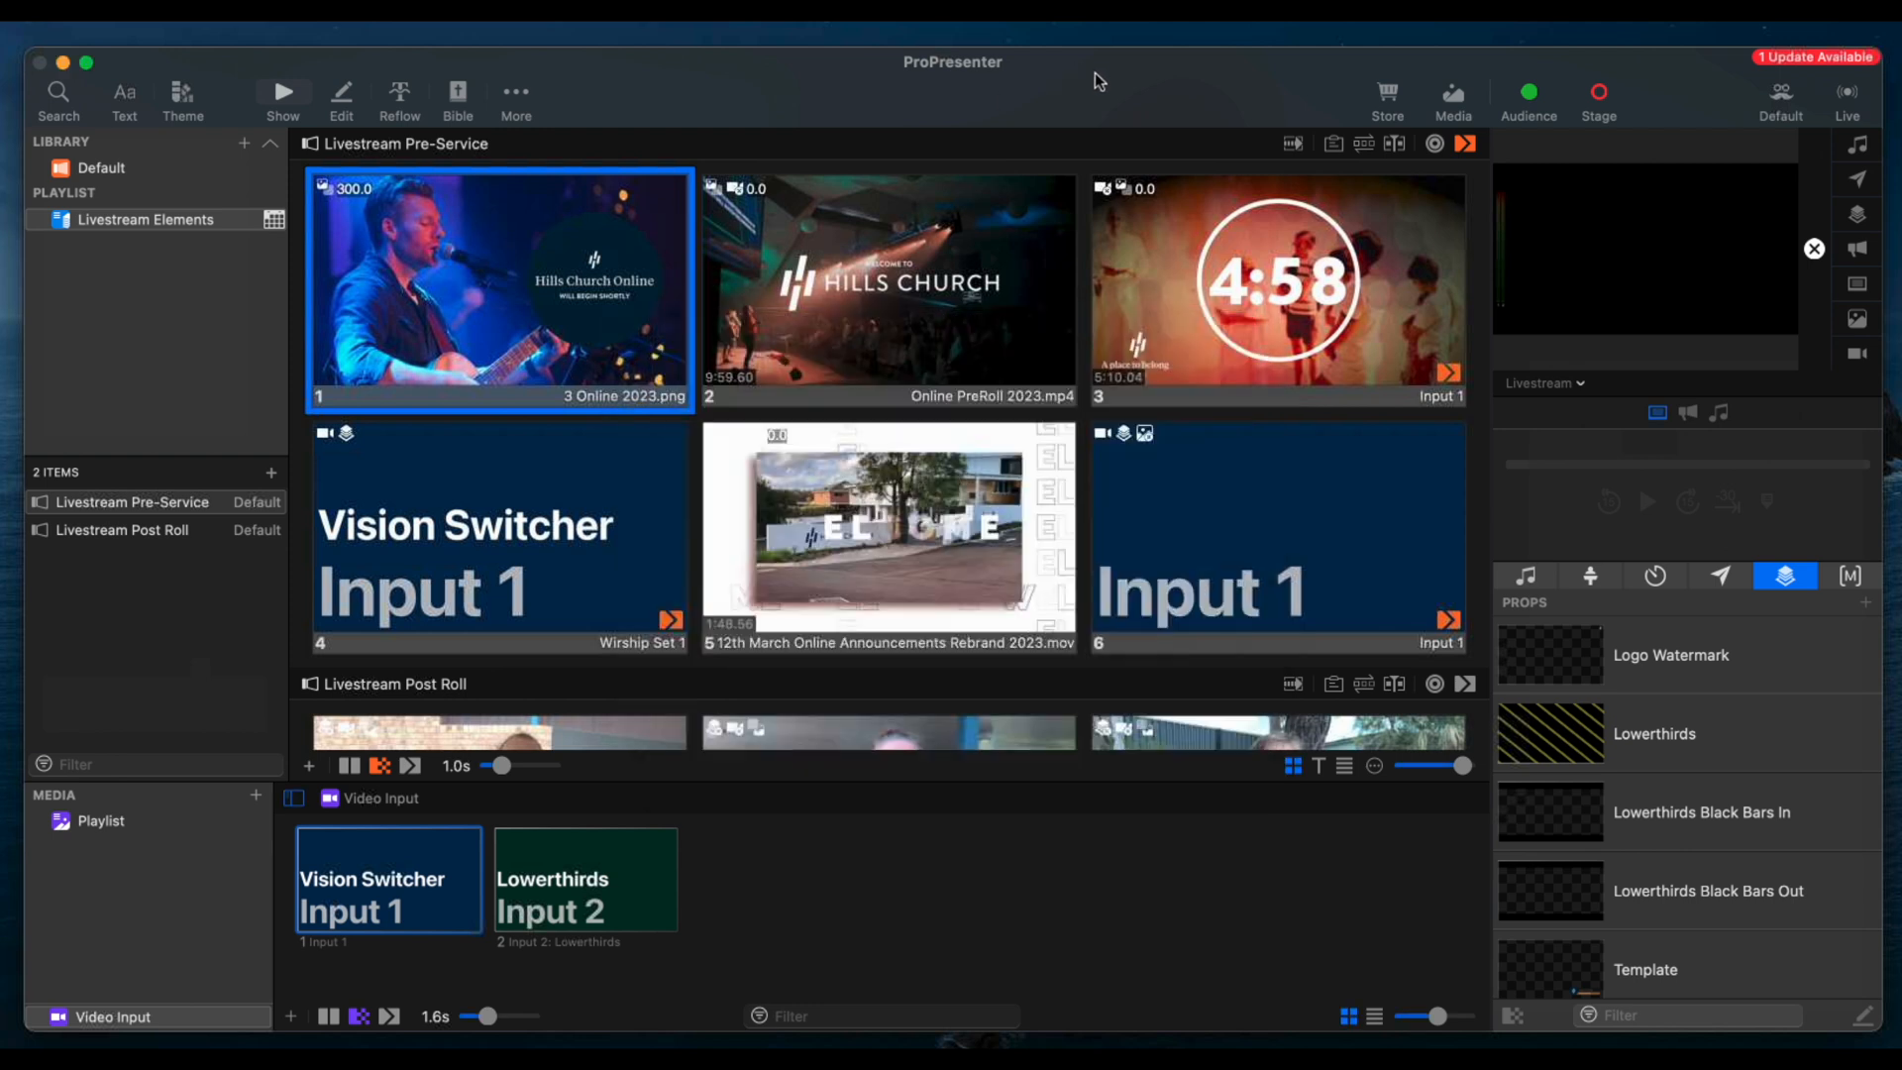
click(1848, 89)
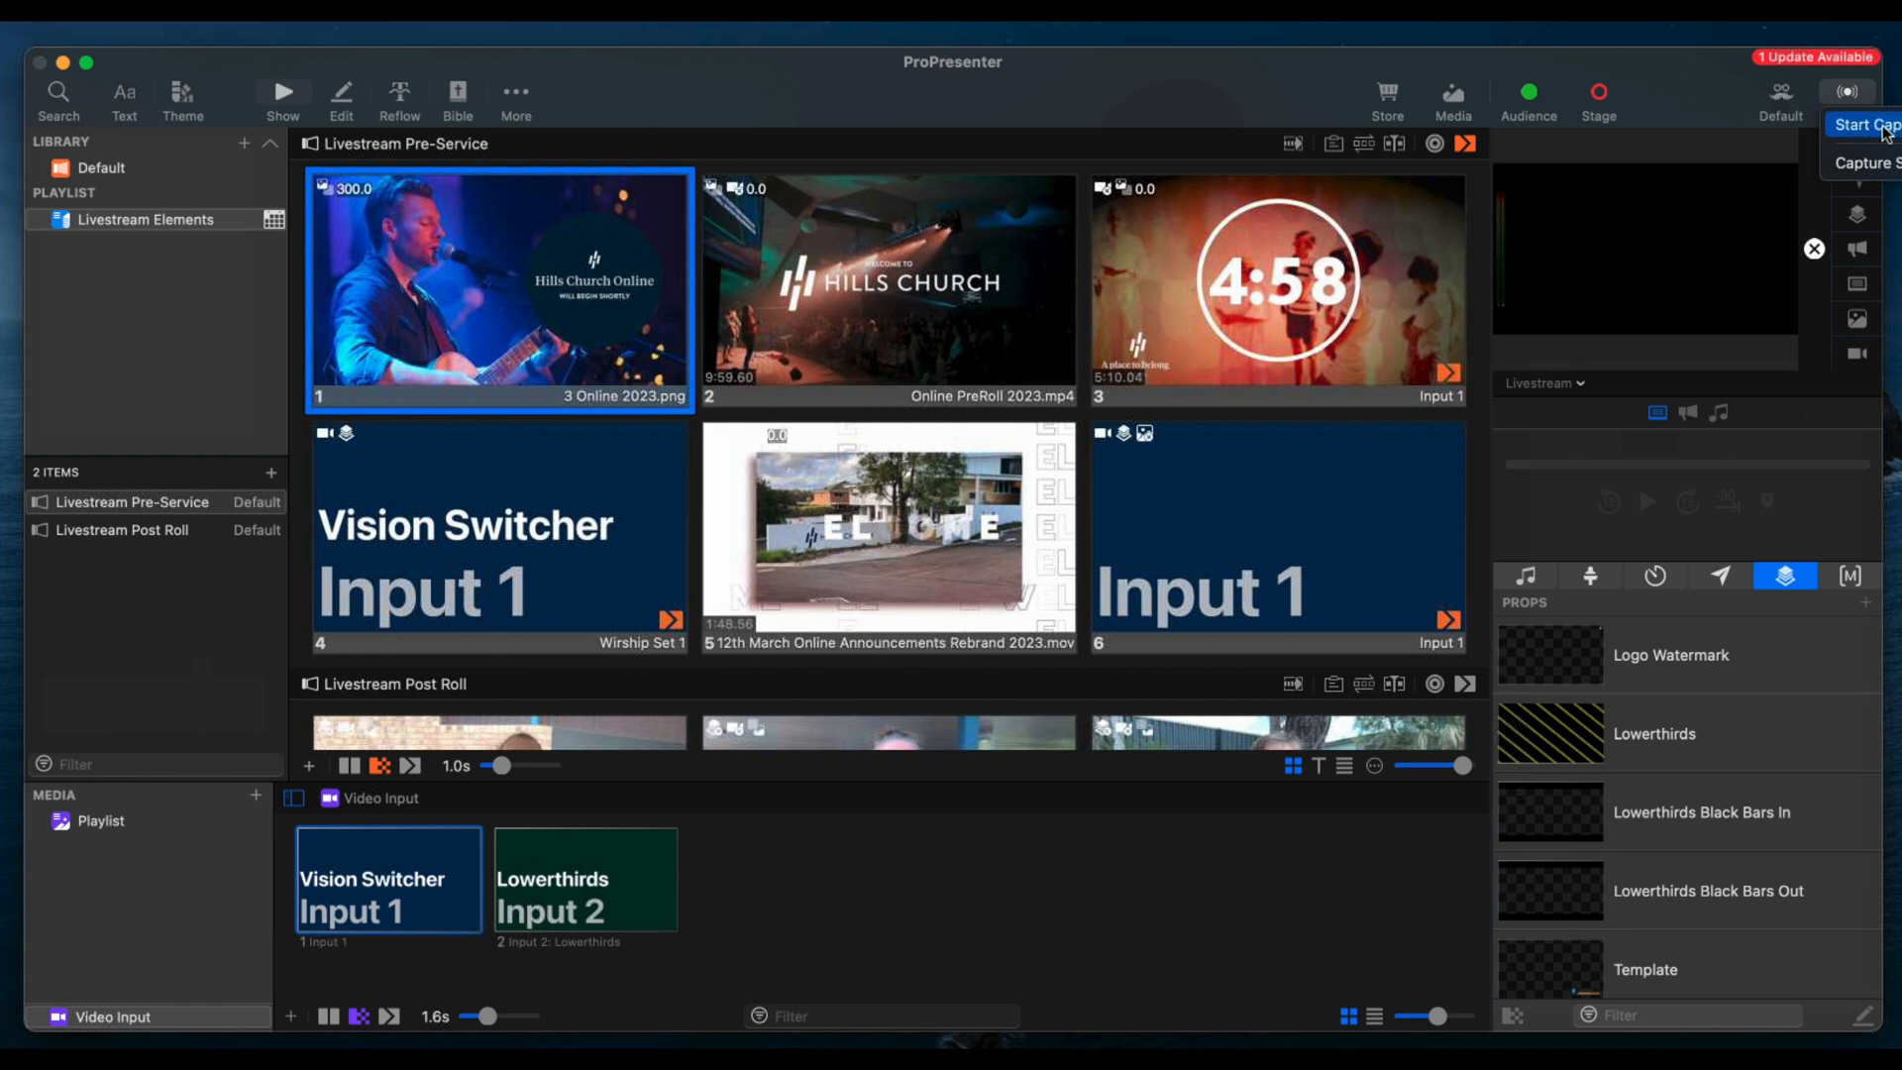
click(1680, 94)
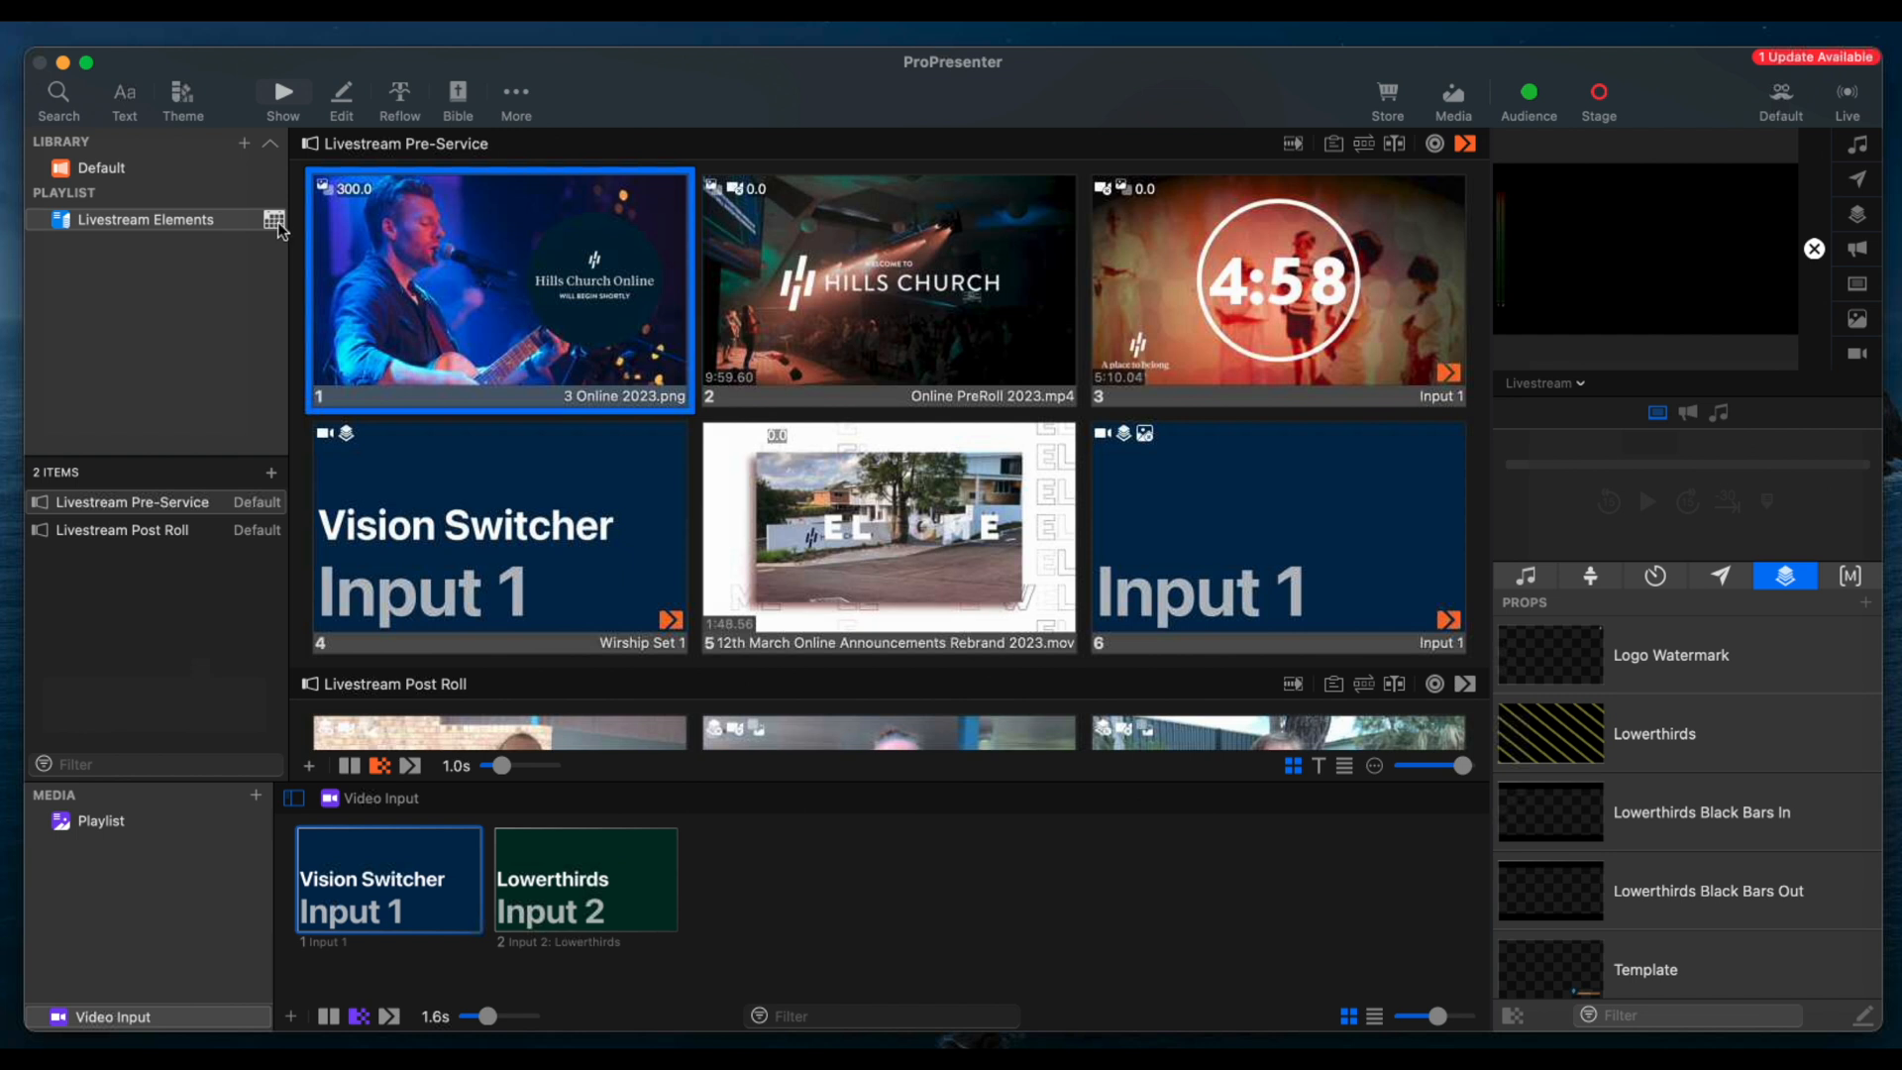
Send the "Hills Church Online" holding slide live, followed by the Online PreRoll 2023.mp4 slide
click(506, 278)
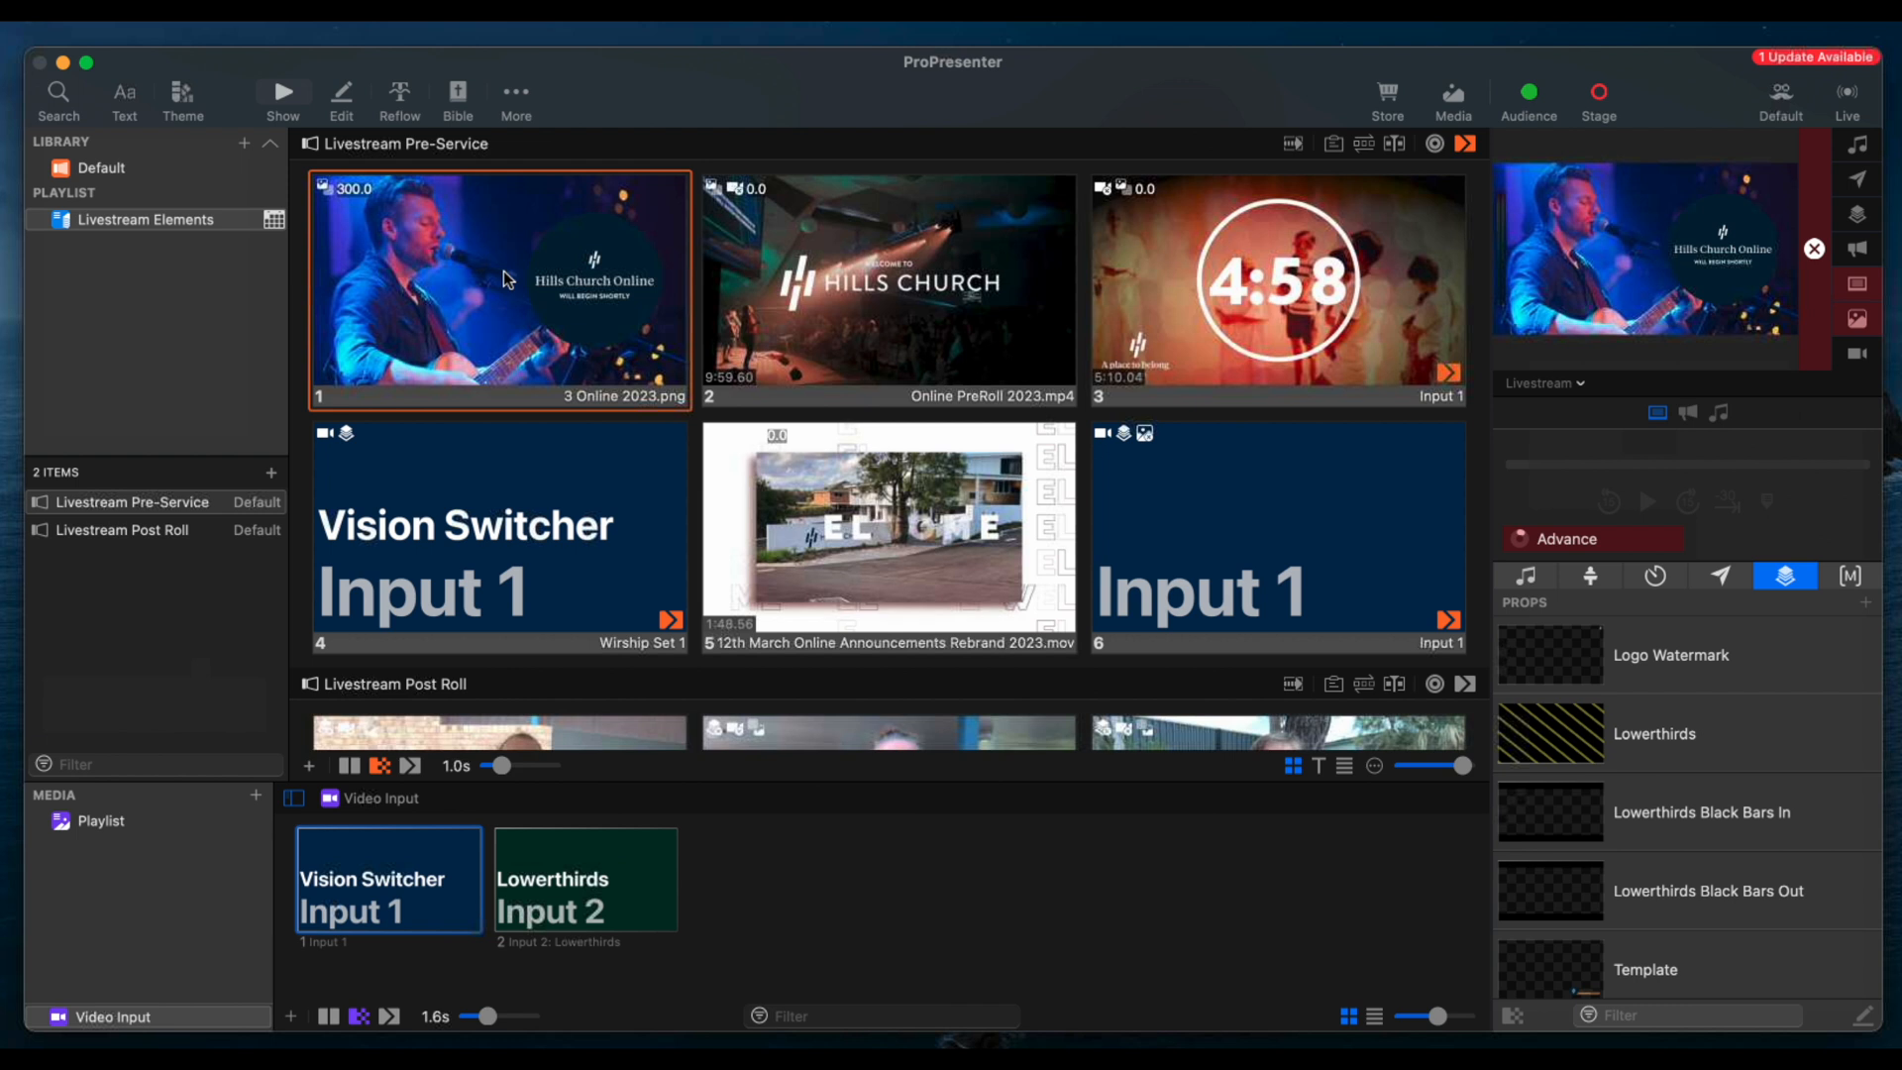
click(929, 244)
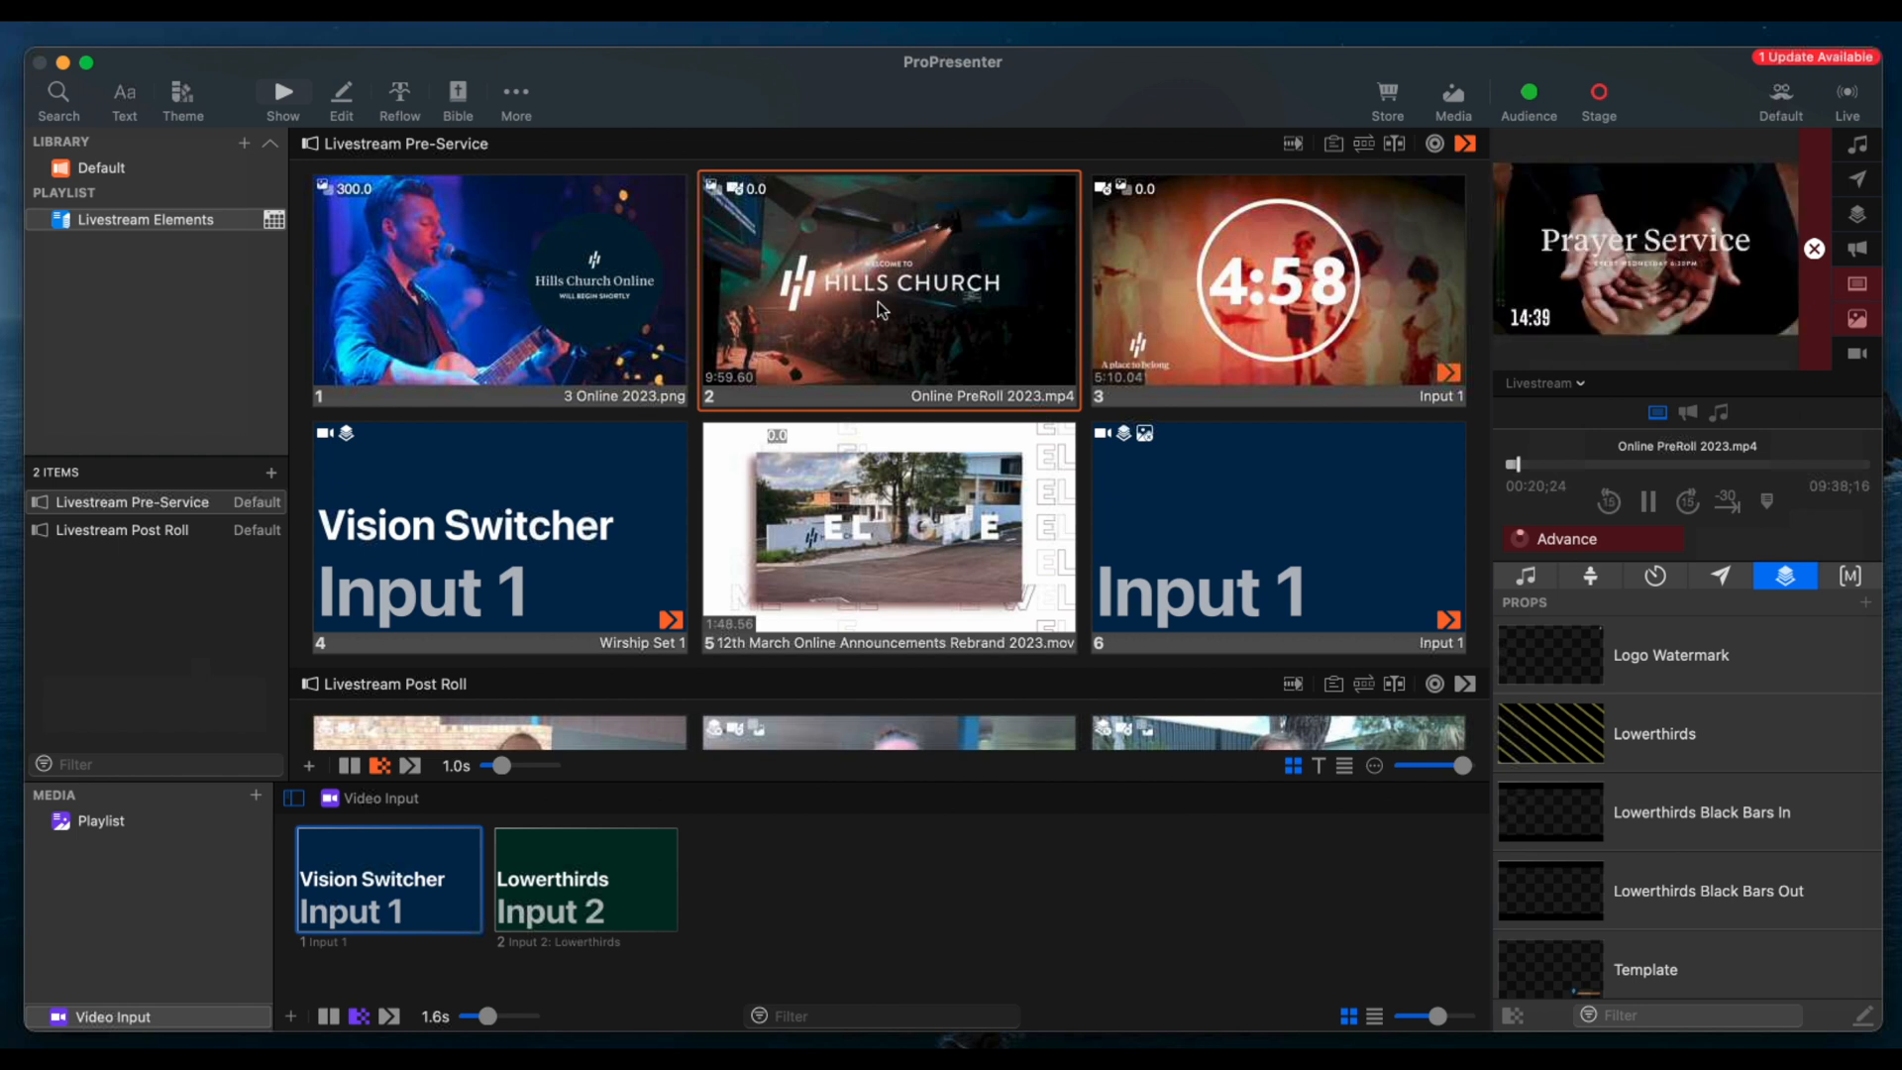
Examine the add and remove action options available for the Online PreRoll 2023.mp4 slide
right_click(919, 258)
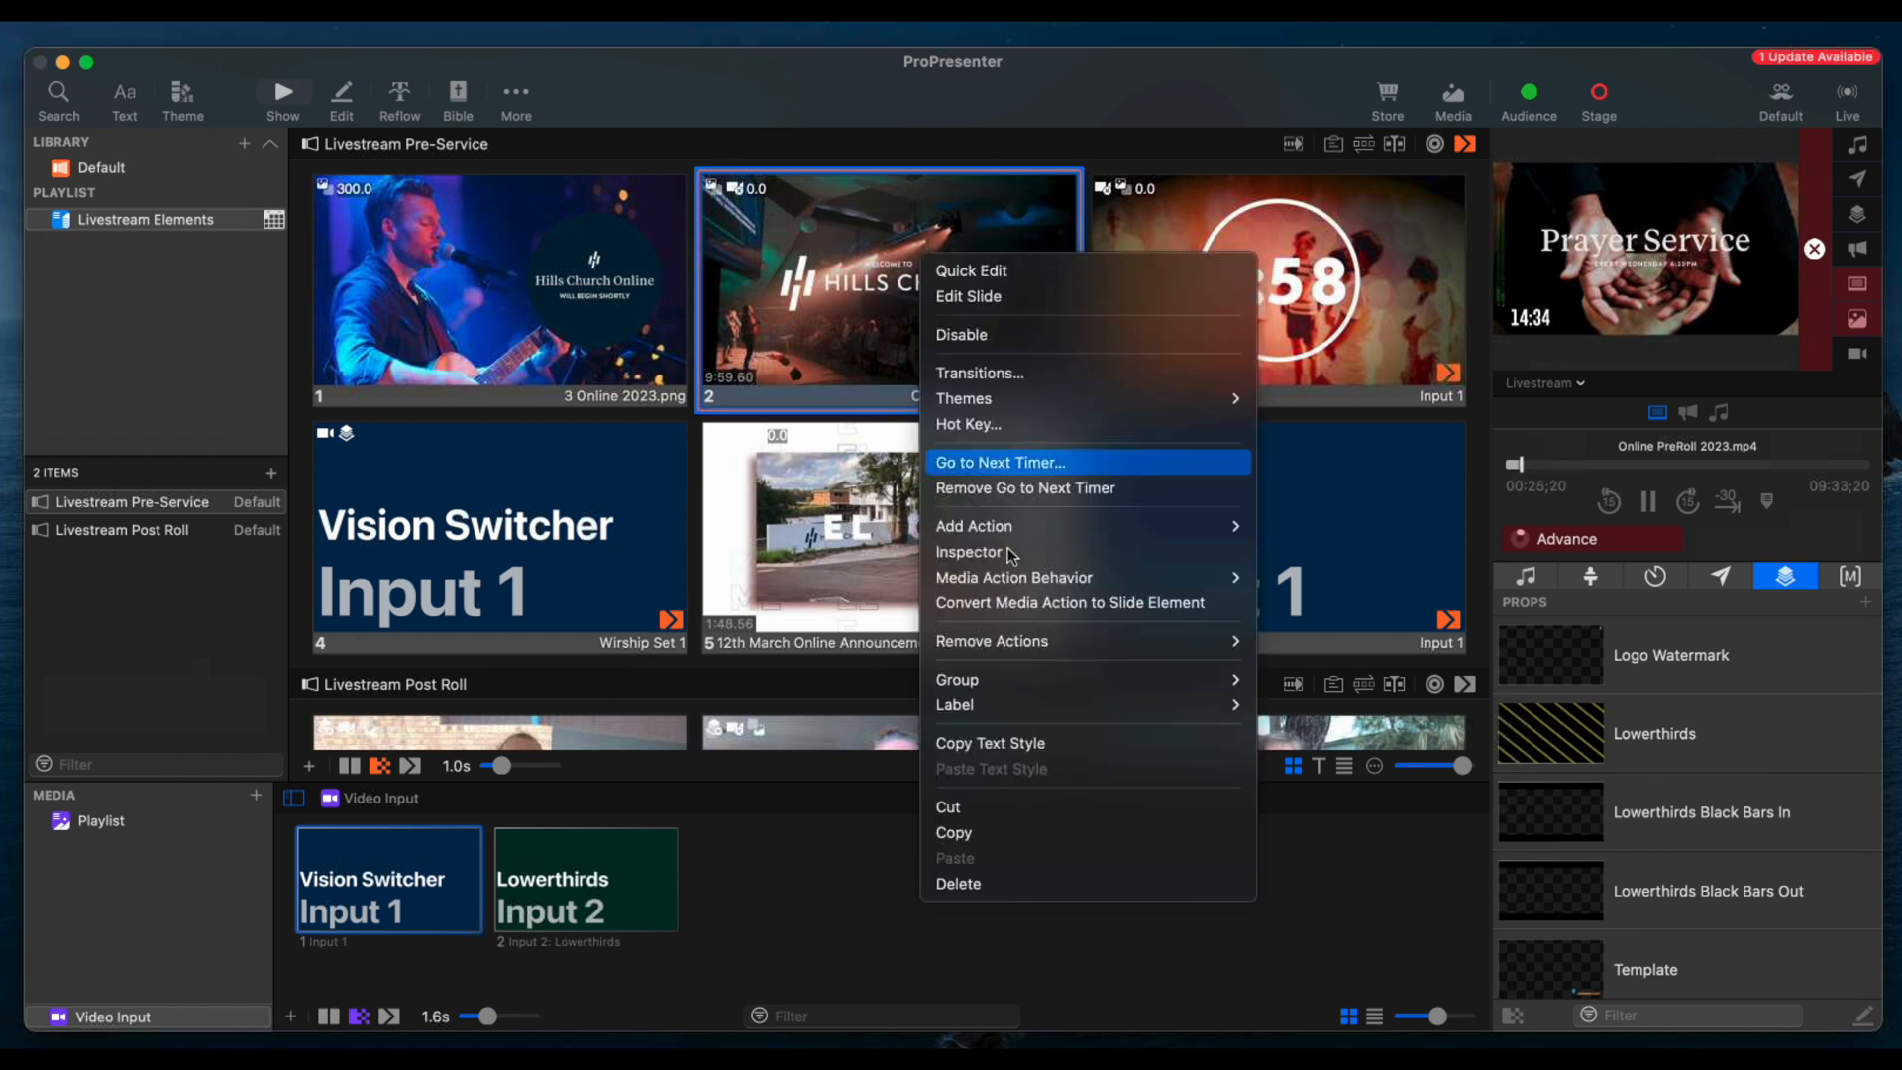
mouse_move(1067, 525)
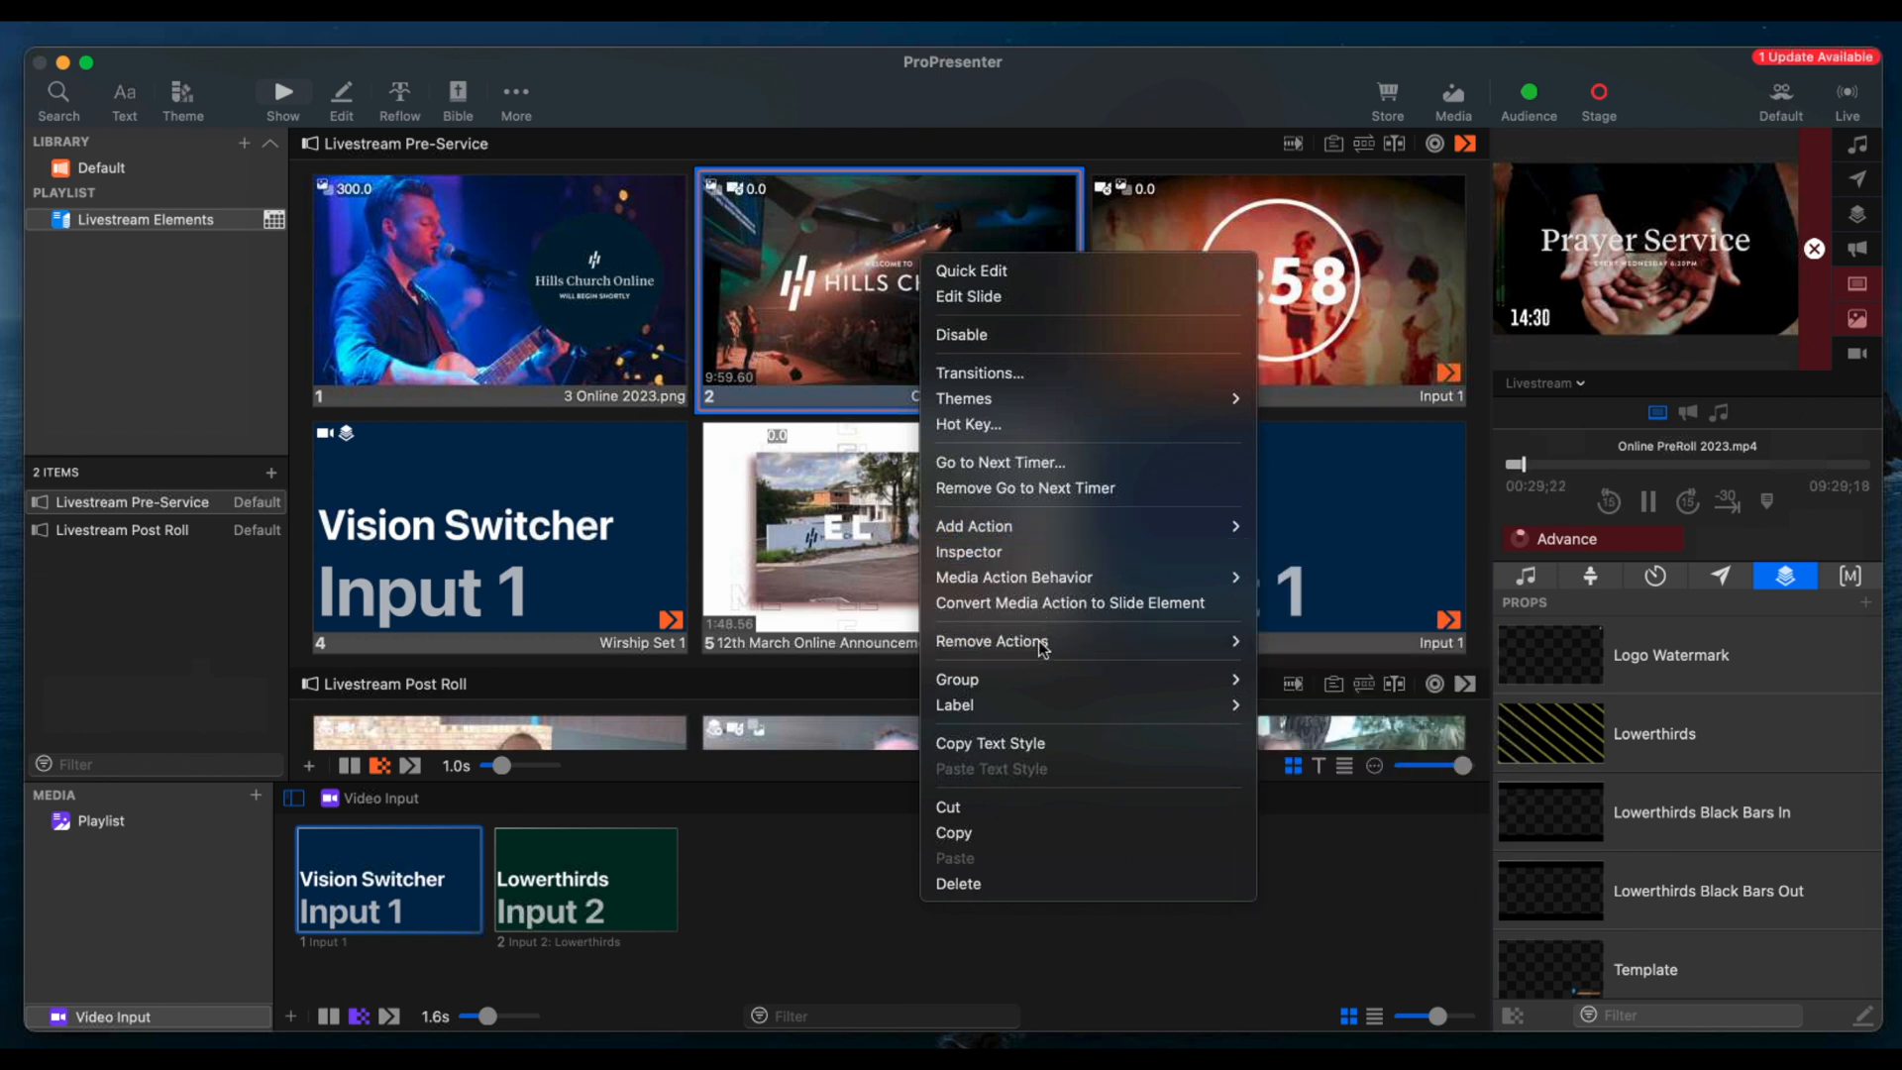
mouse_move(1060, 642)
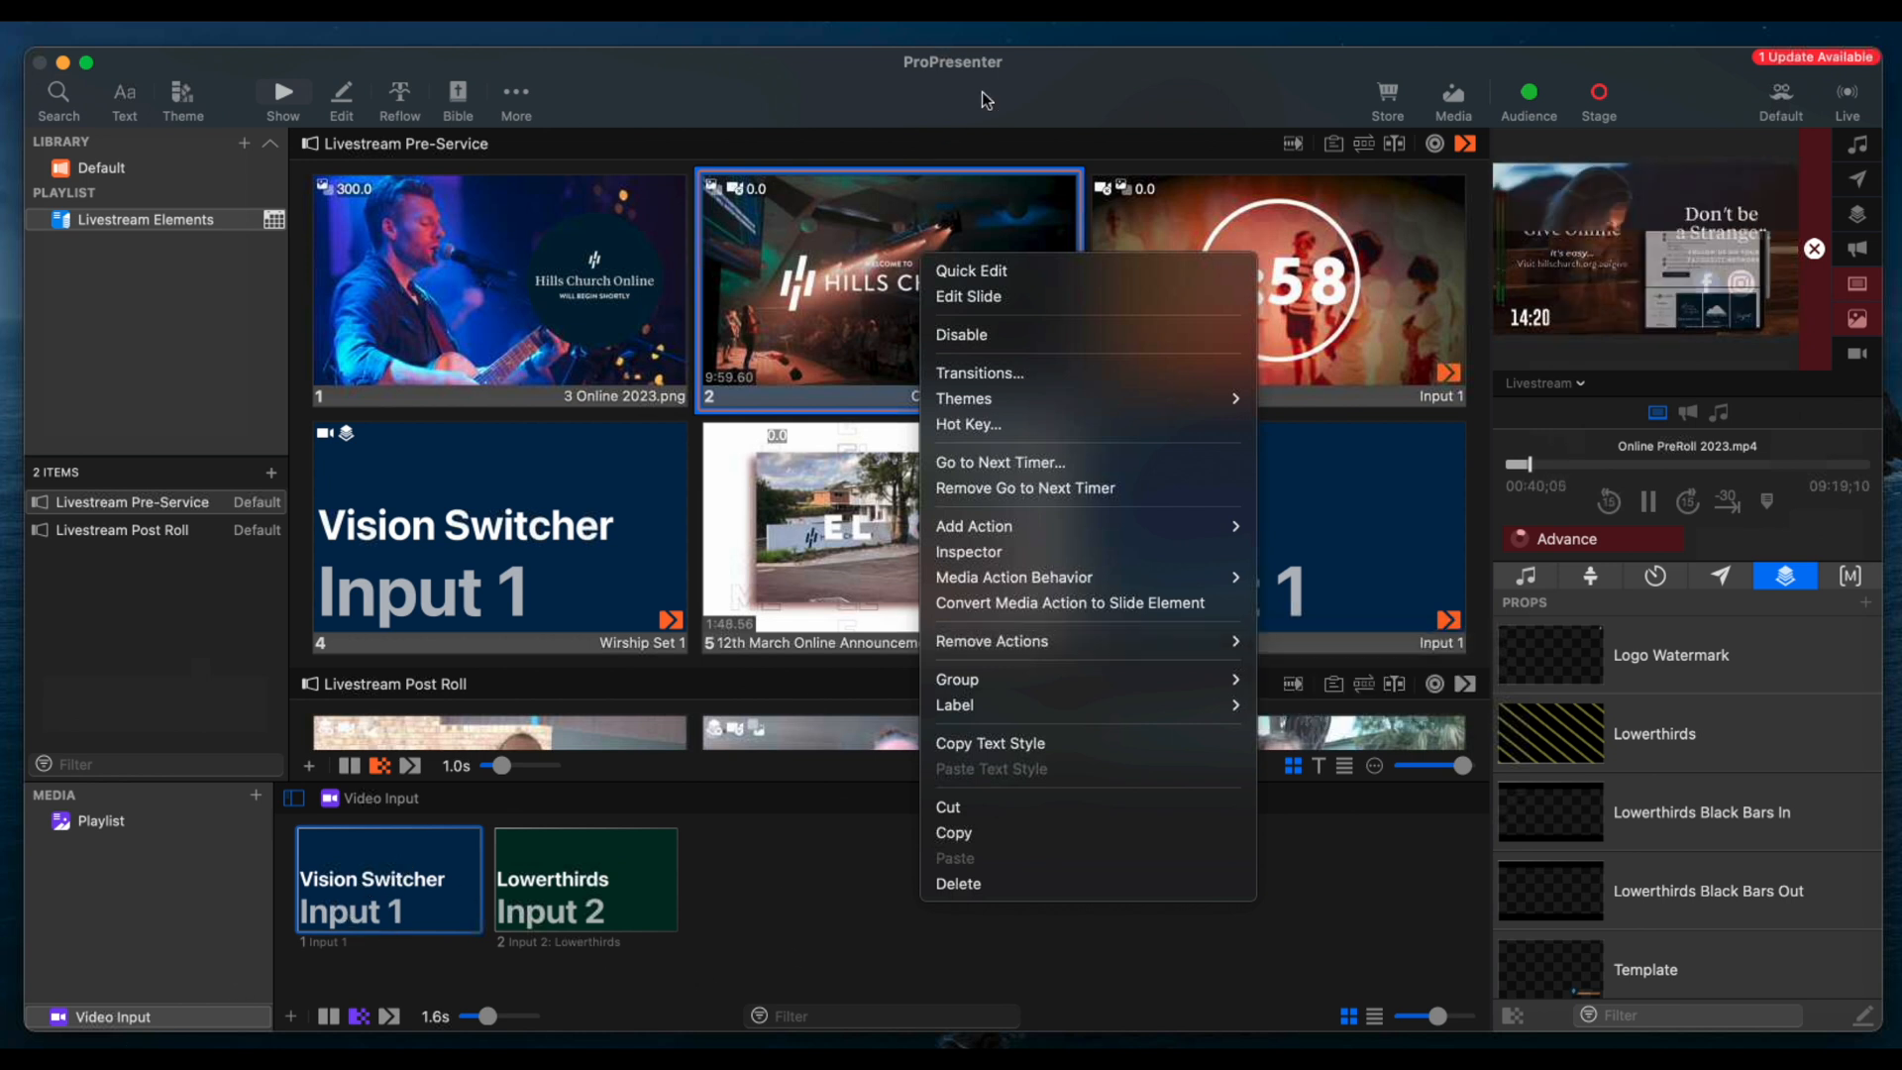
click(983, 92)
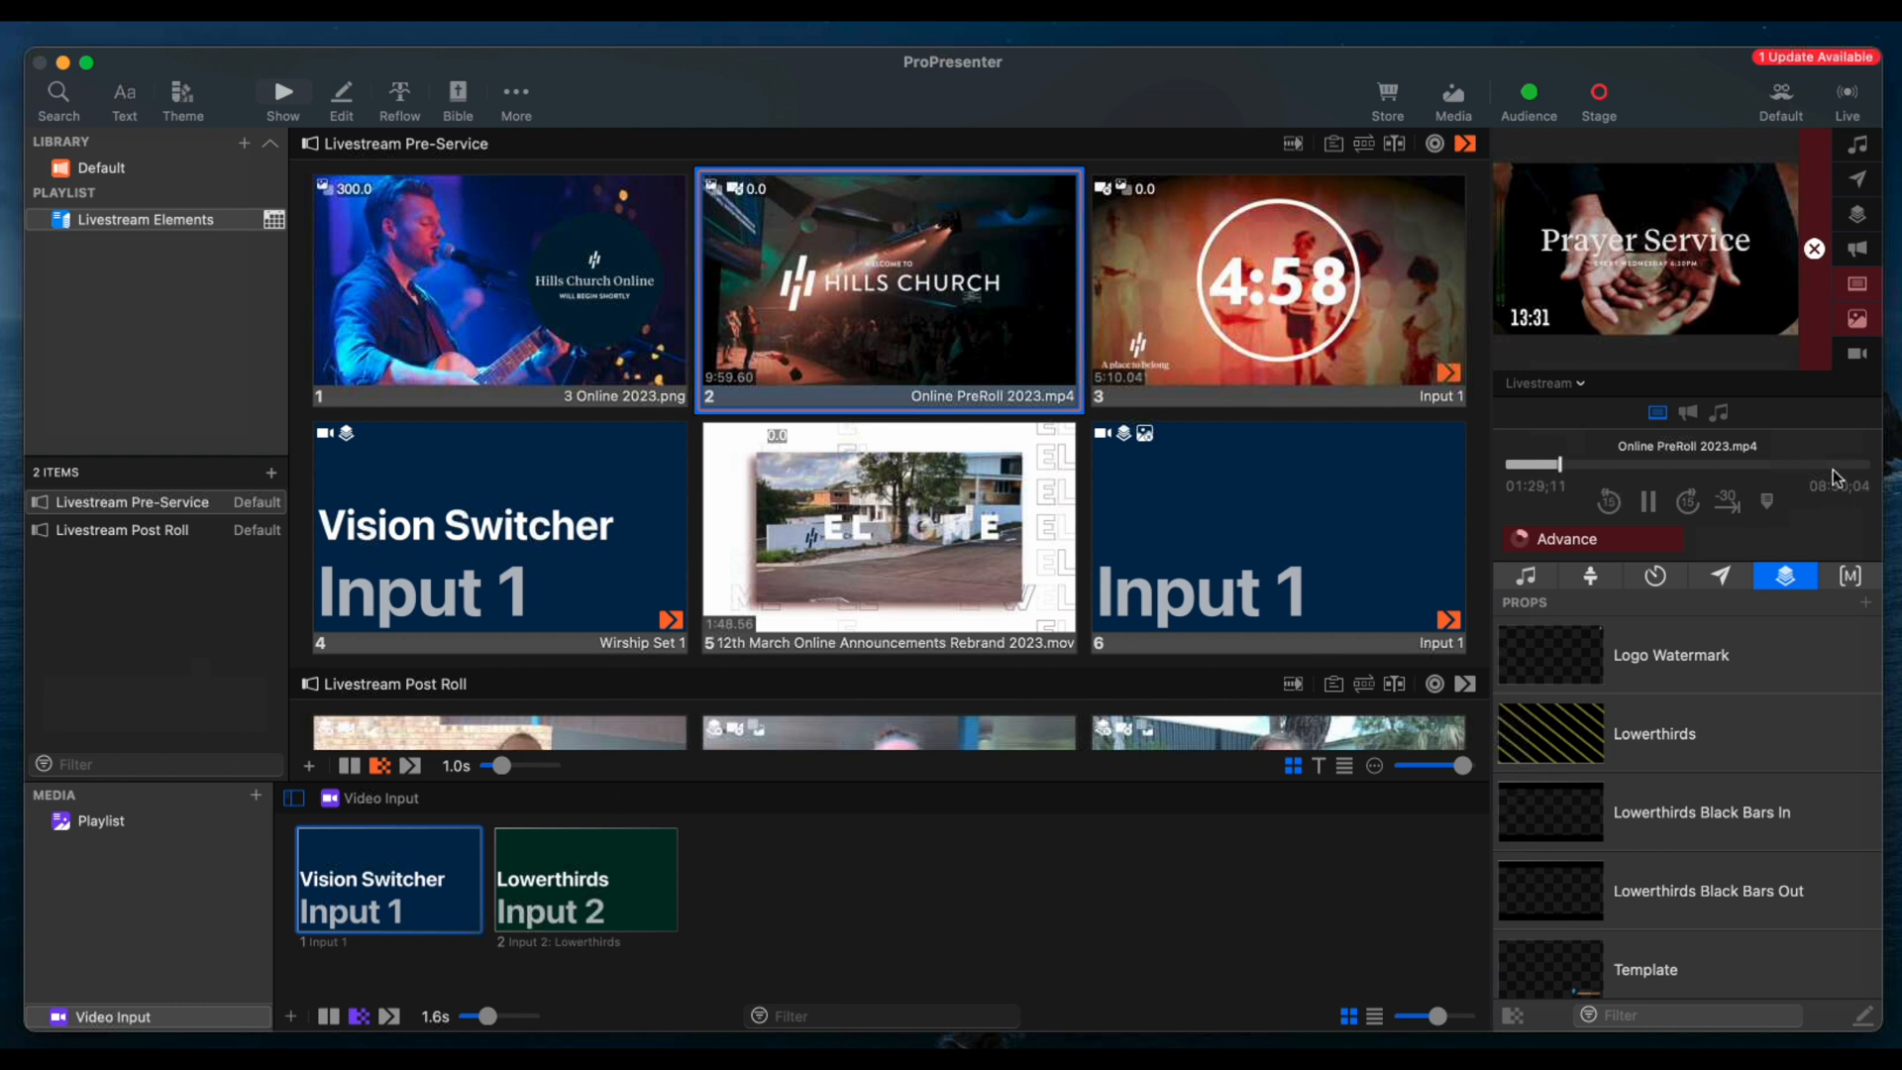
Skip playback of Online PreRoll 2023.mp4 to its end so the presentation advances to the countdown slide
click(1857, 467)
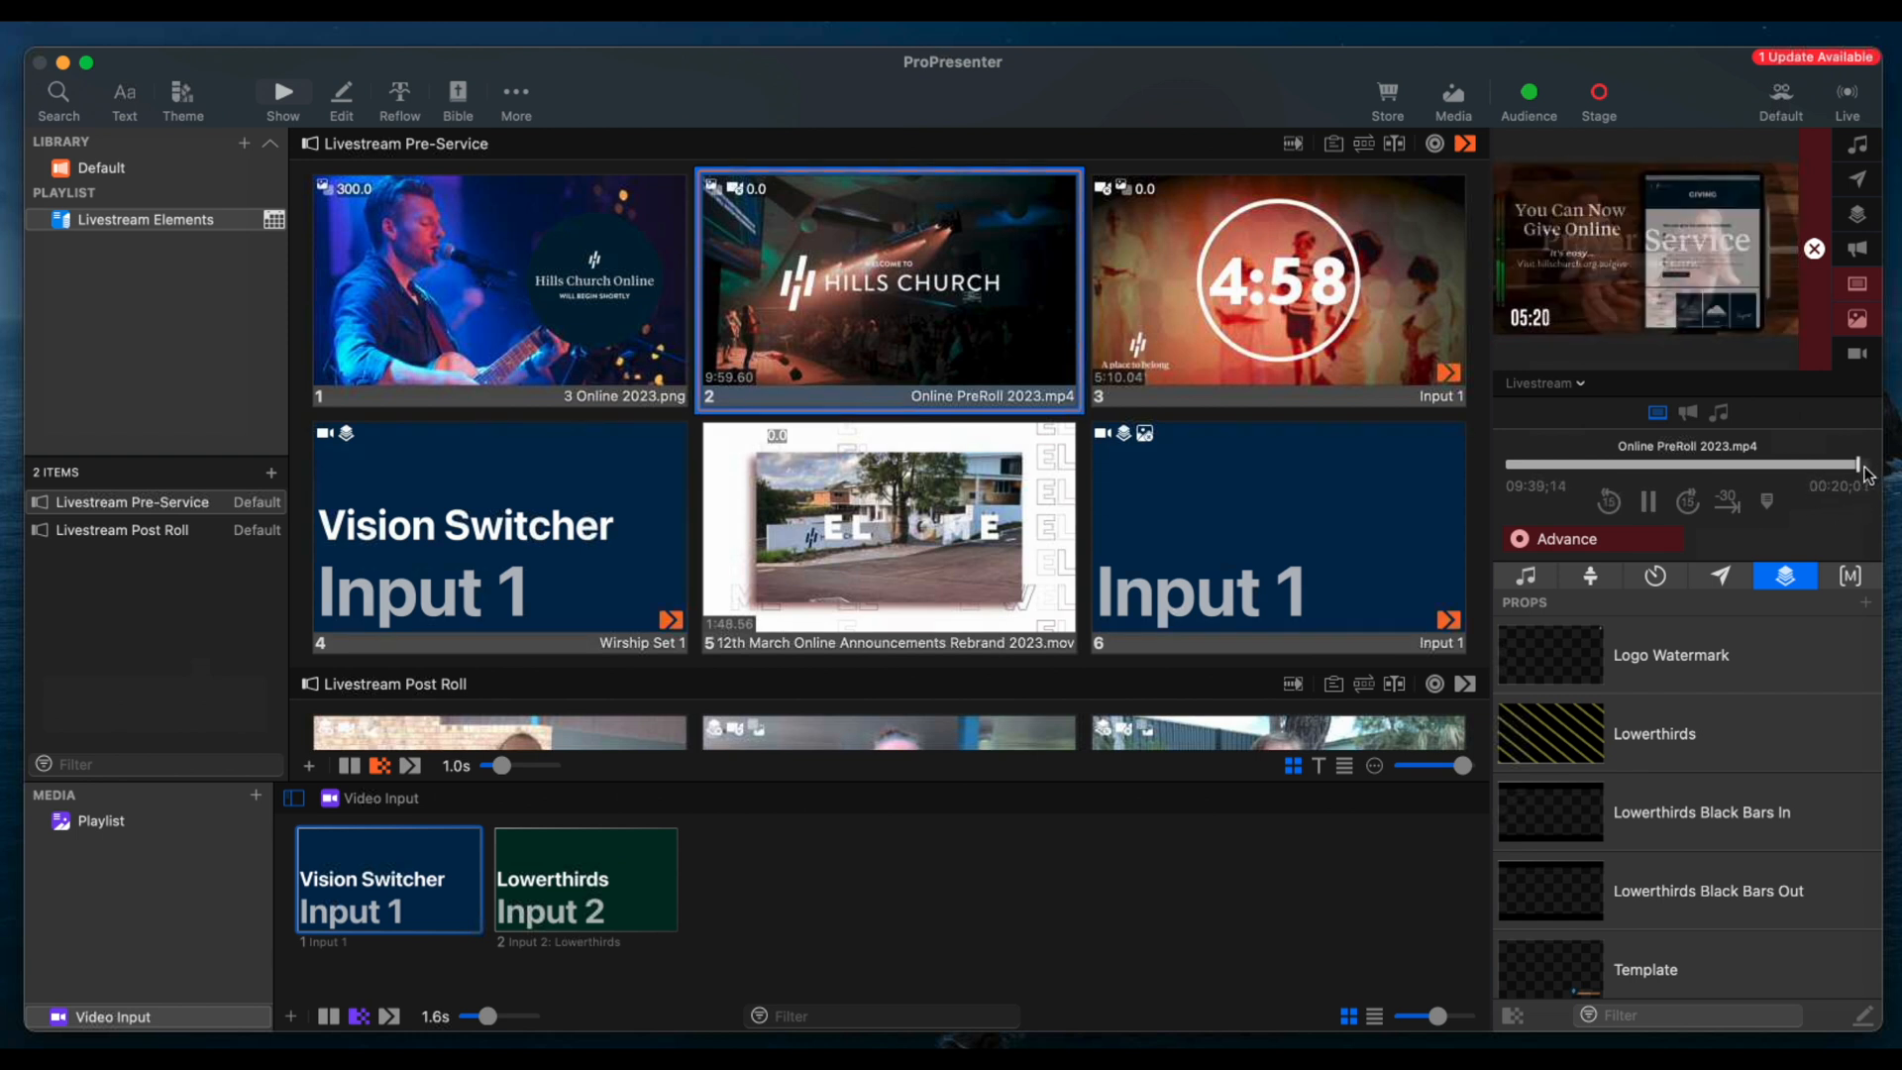
click(1864, 466)
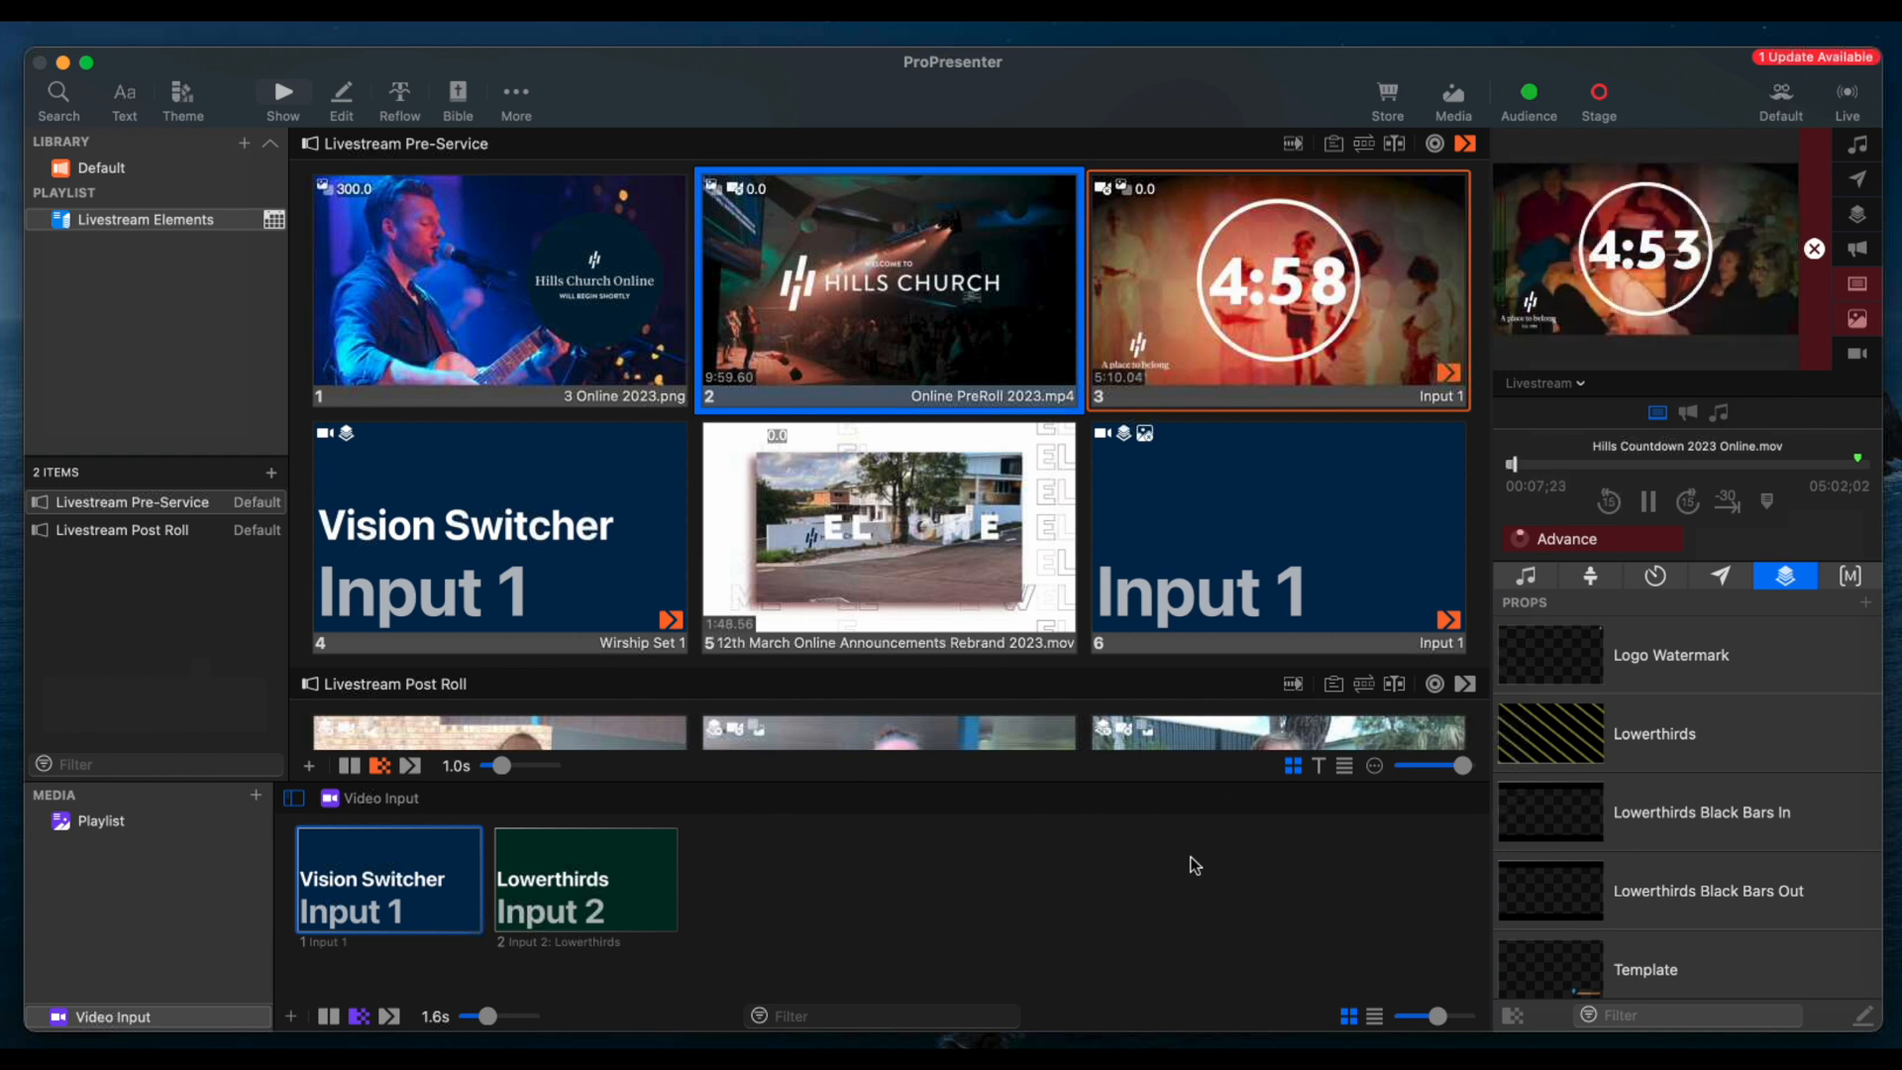
Examine the media action behavior options of the Online PreRoll 2023.mp4 slide
right_click(883, 279)
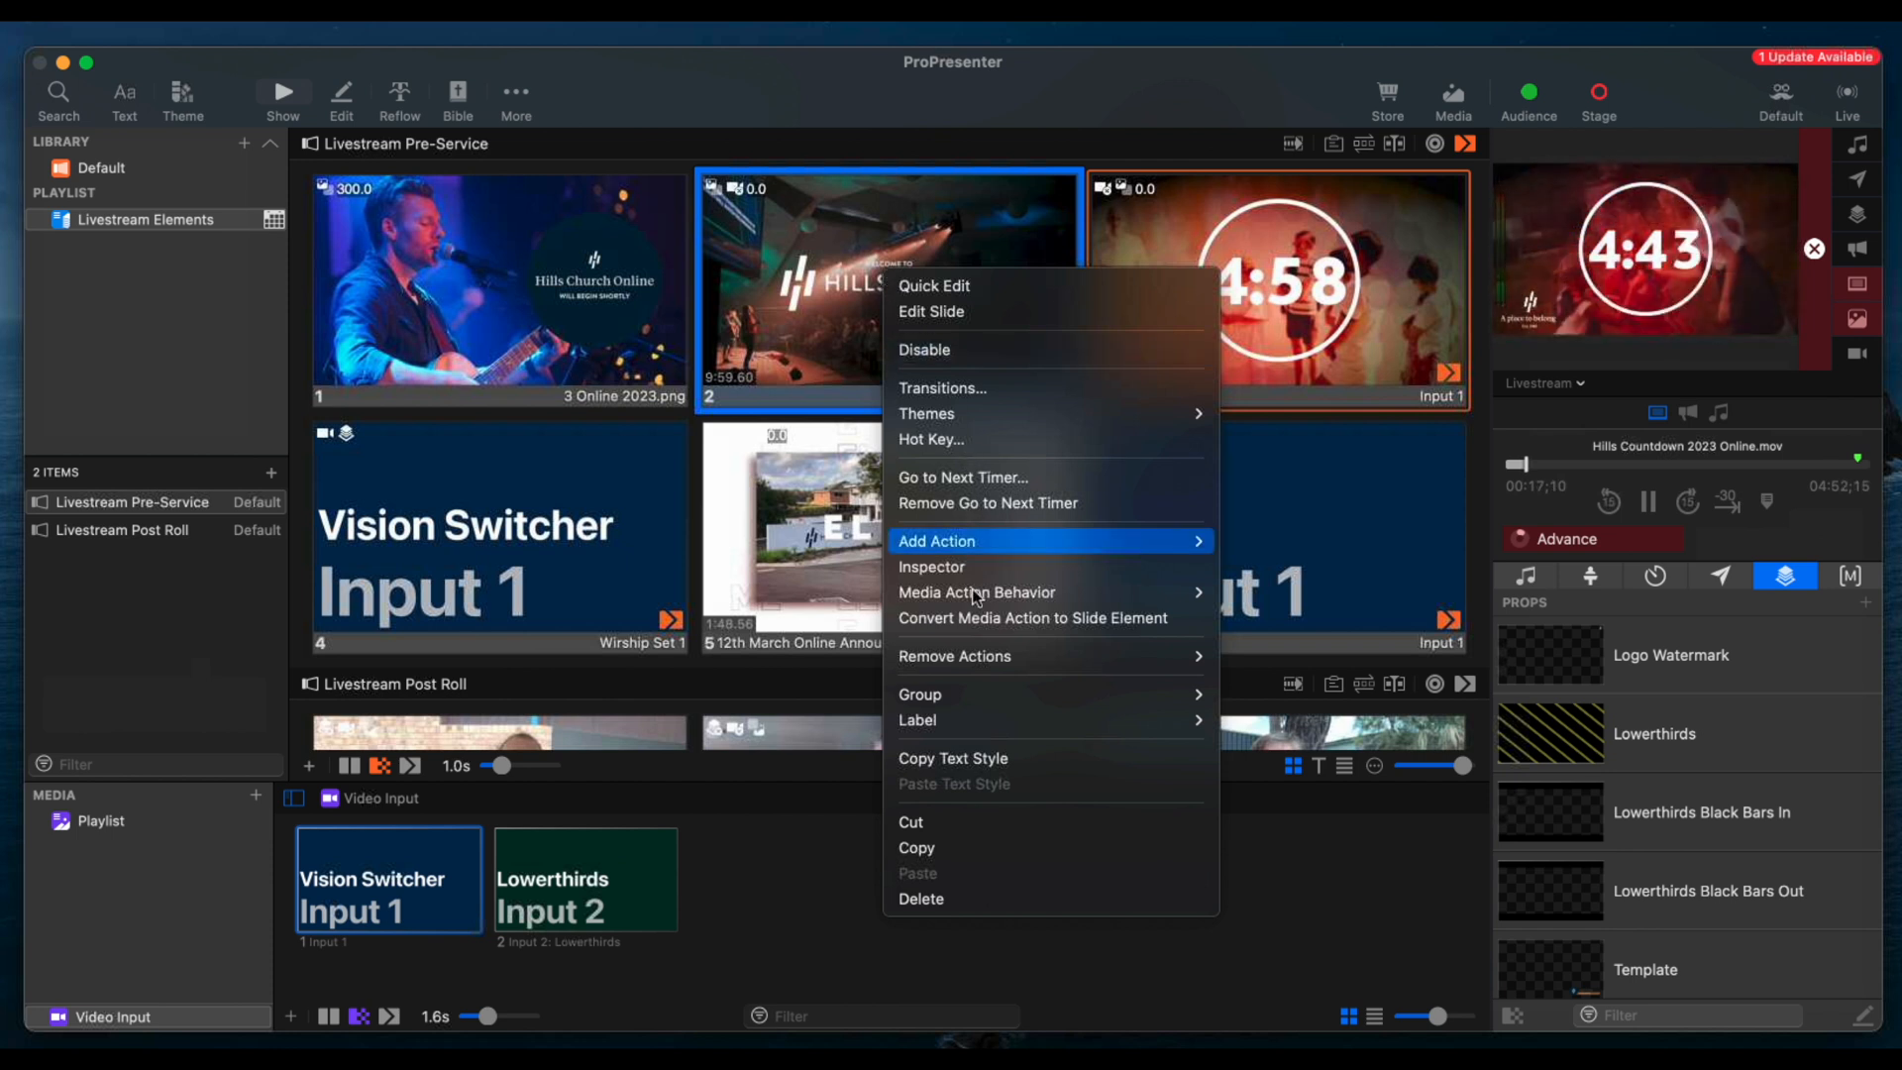
mouse_move(972, 589)
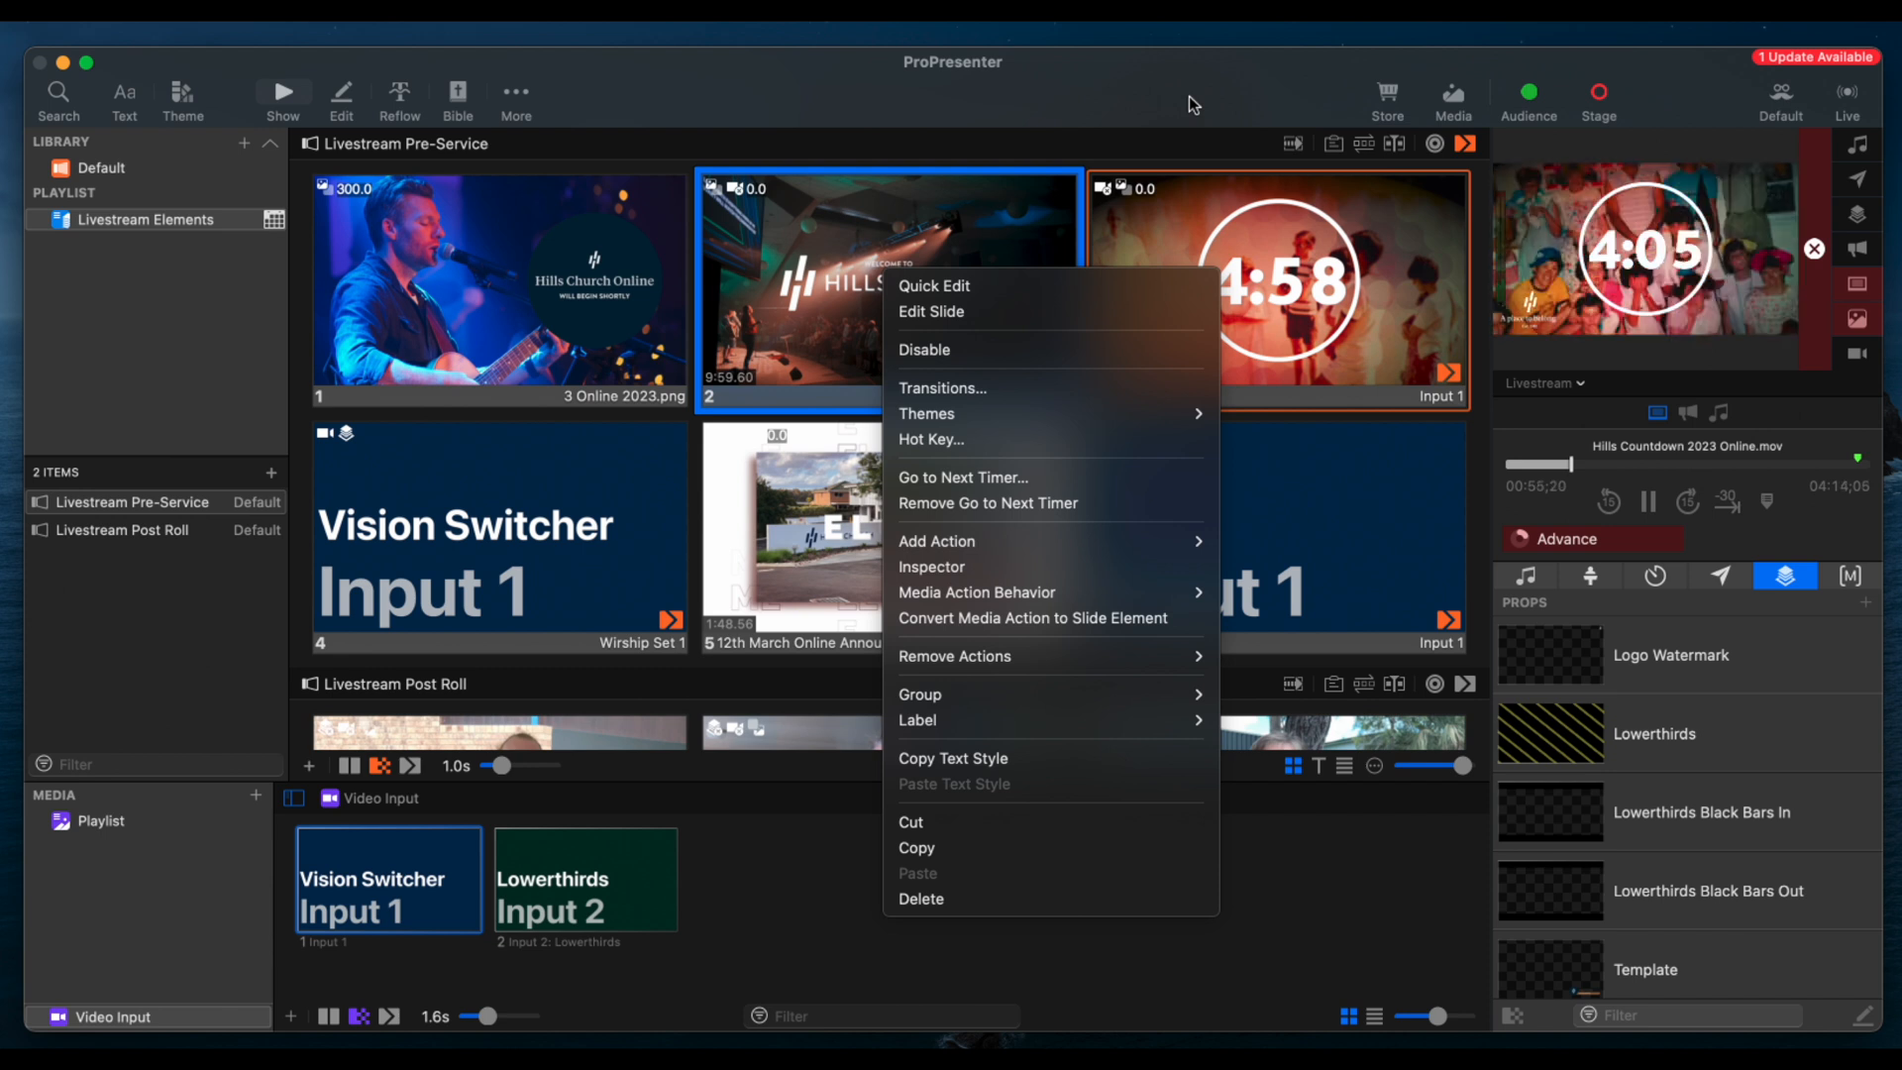
click(1254, 294)
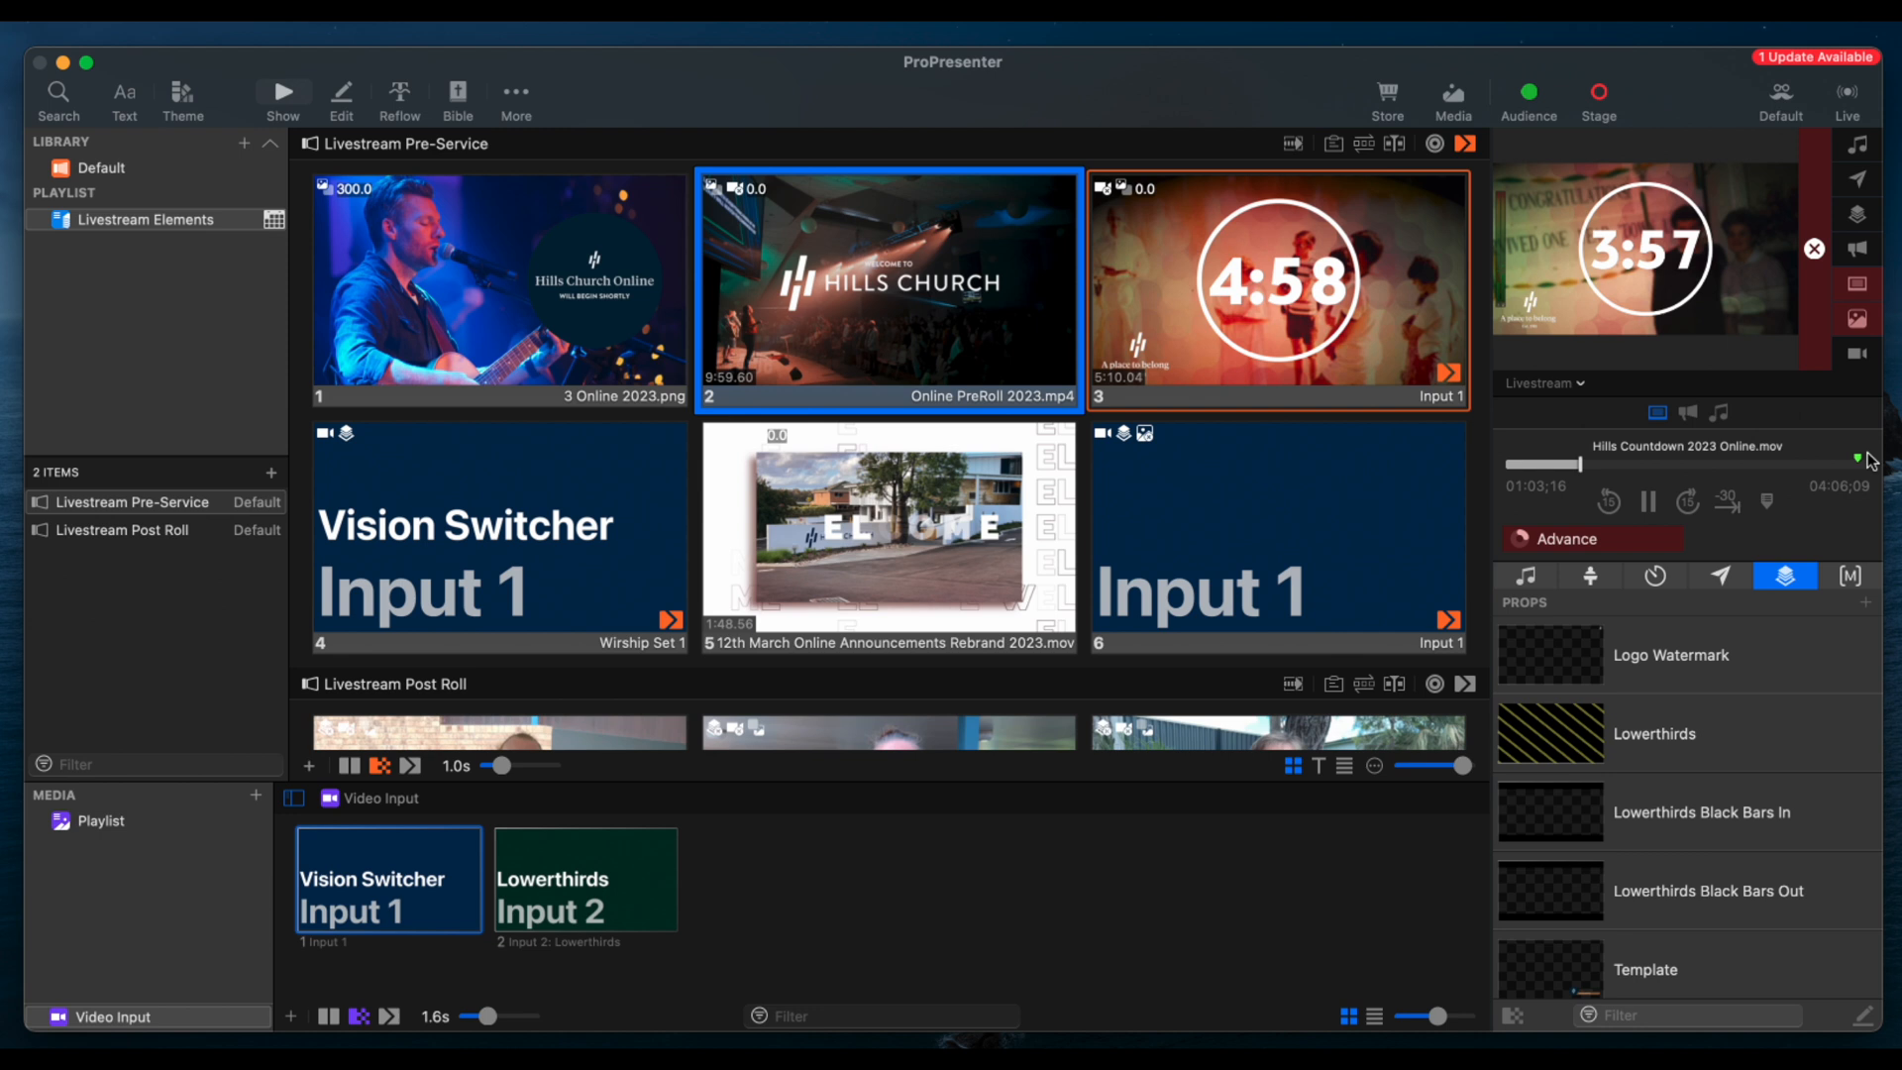
Inspect the countdown slide's media properties and its playback marker, and close the inspector
right_click(1304, 285)
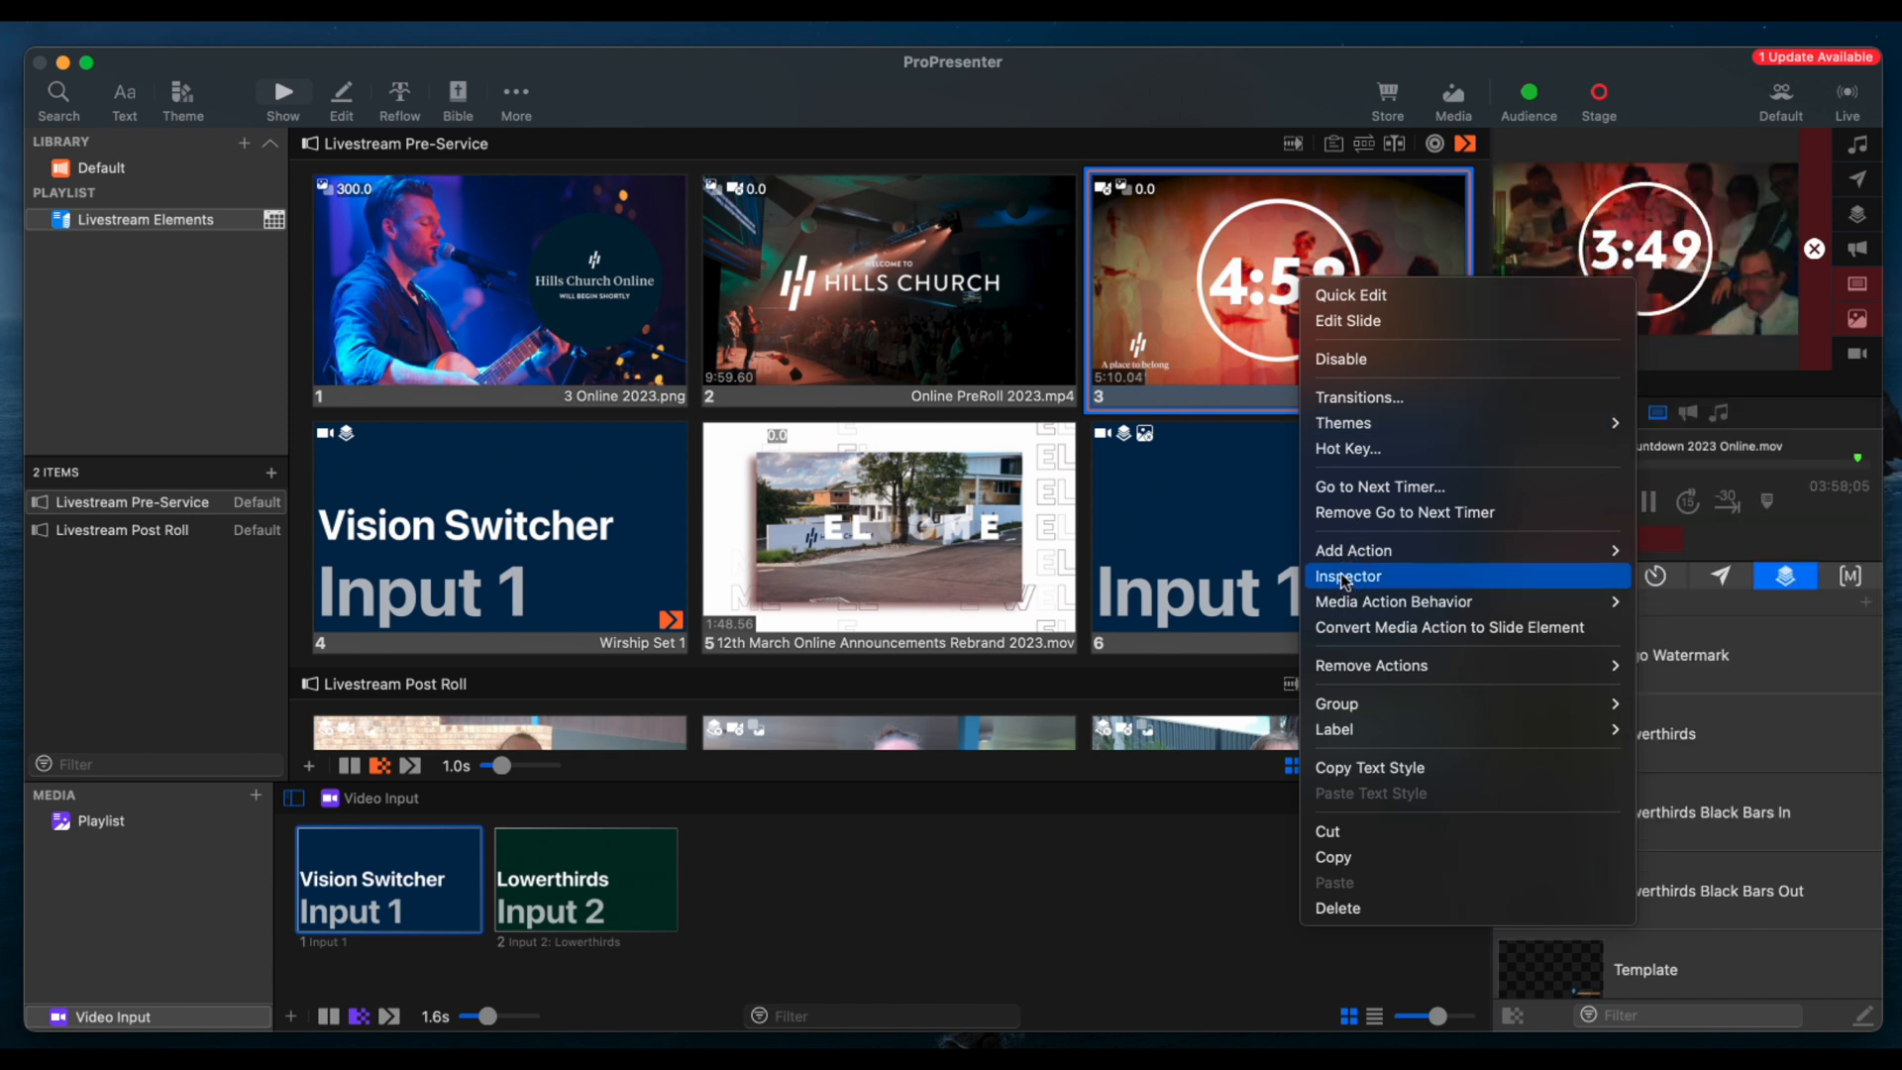
click(1344, 578)
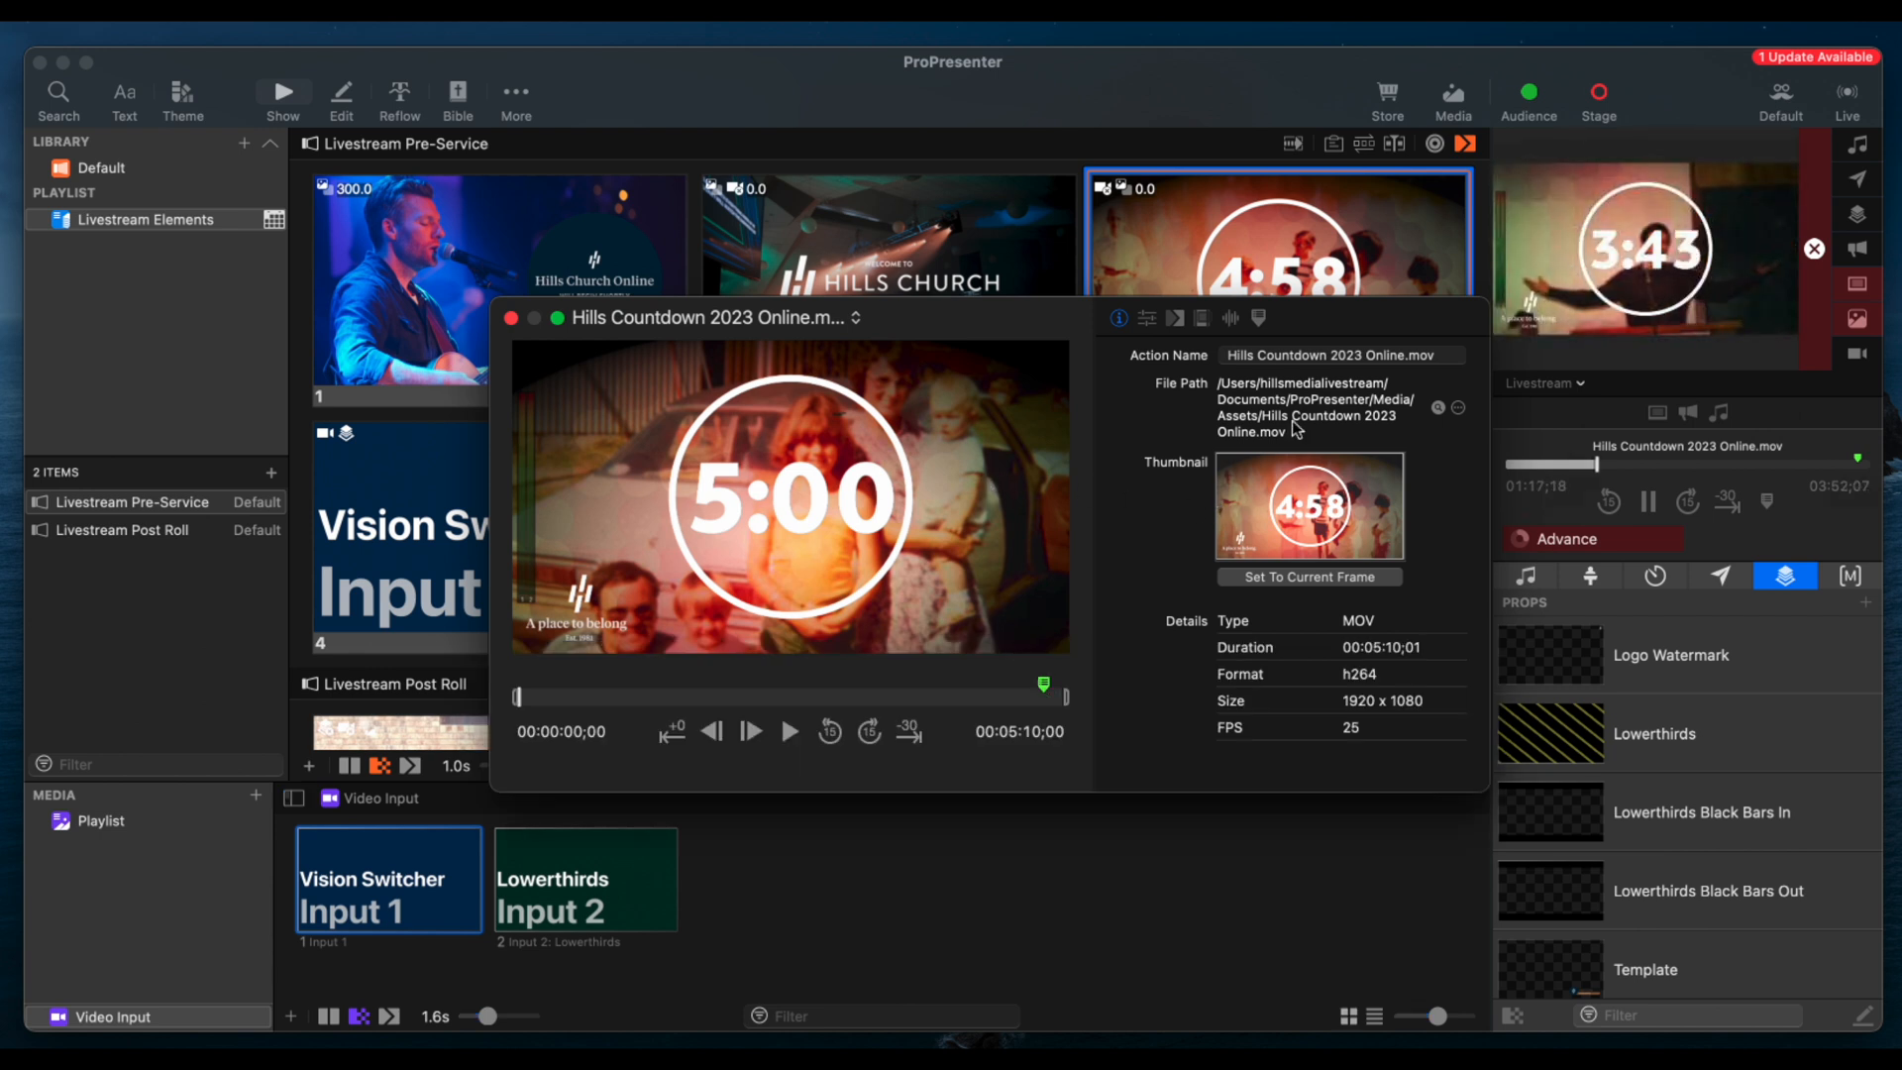
click(1259, 318)
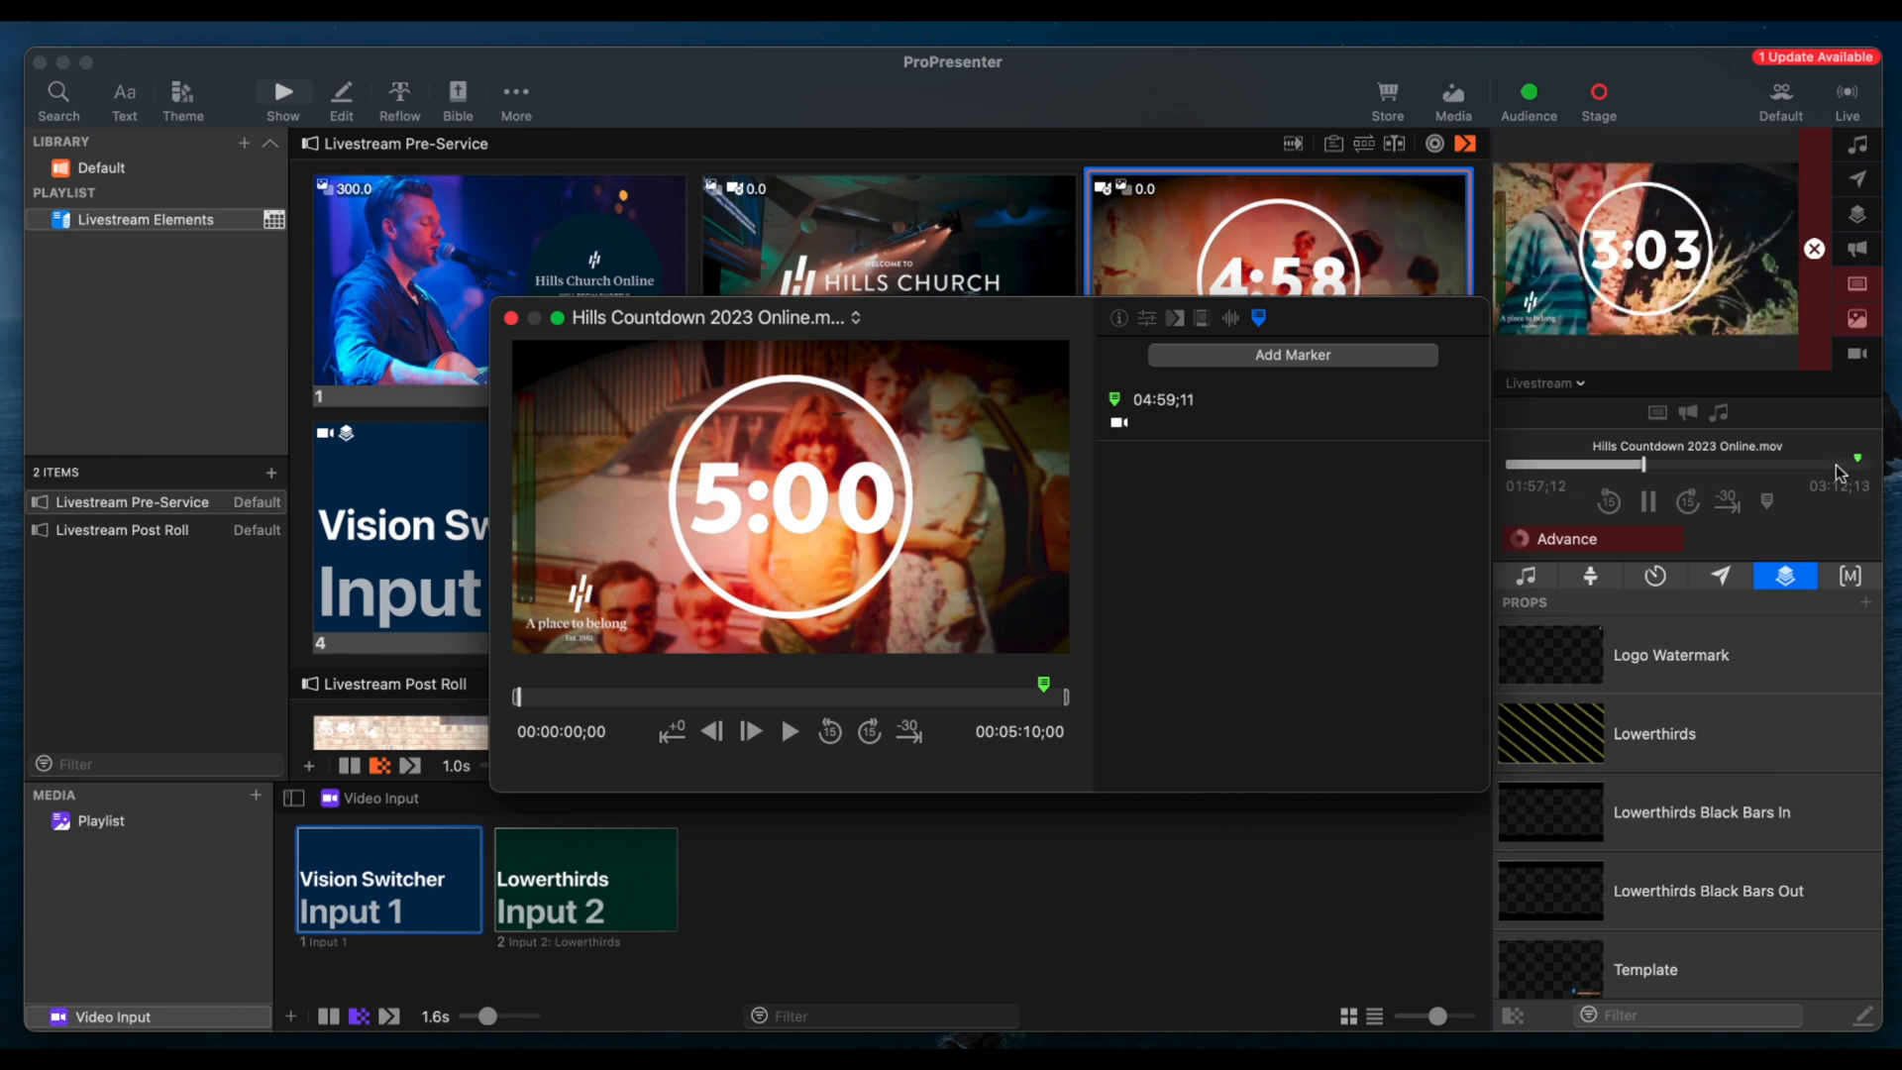
click(511, 319)
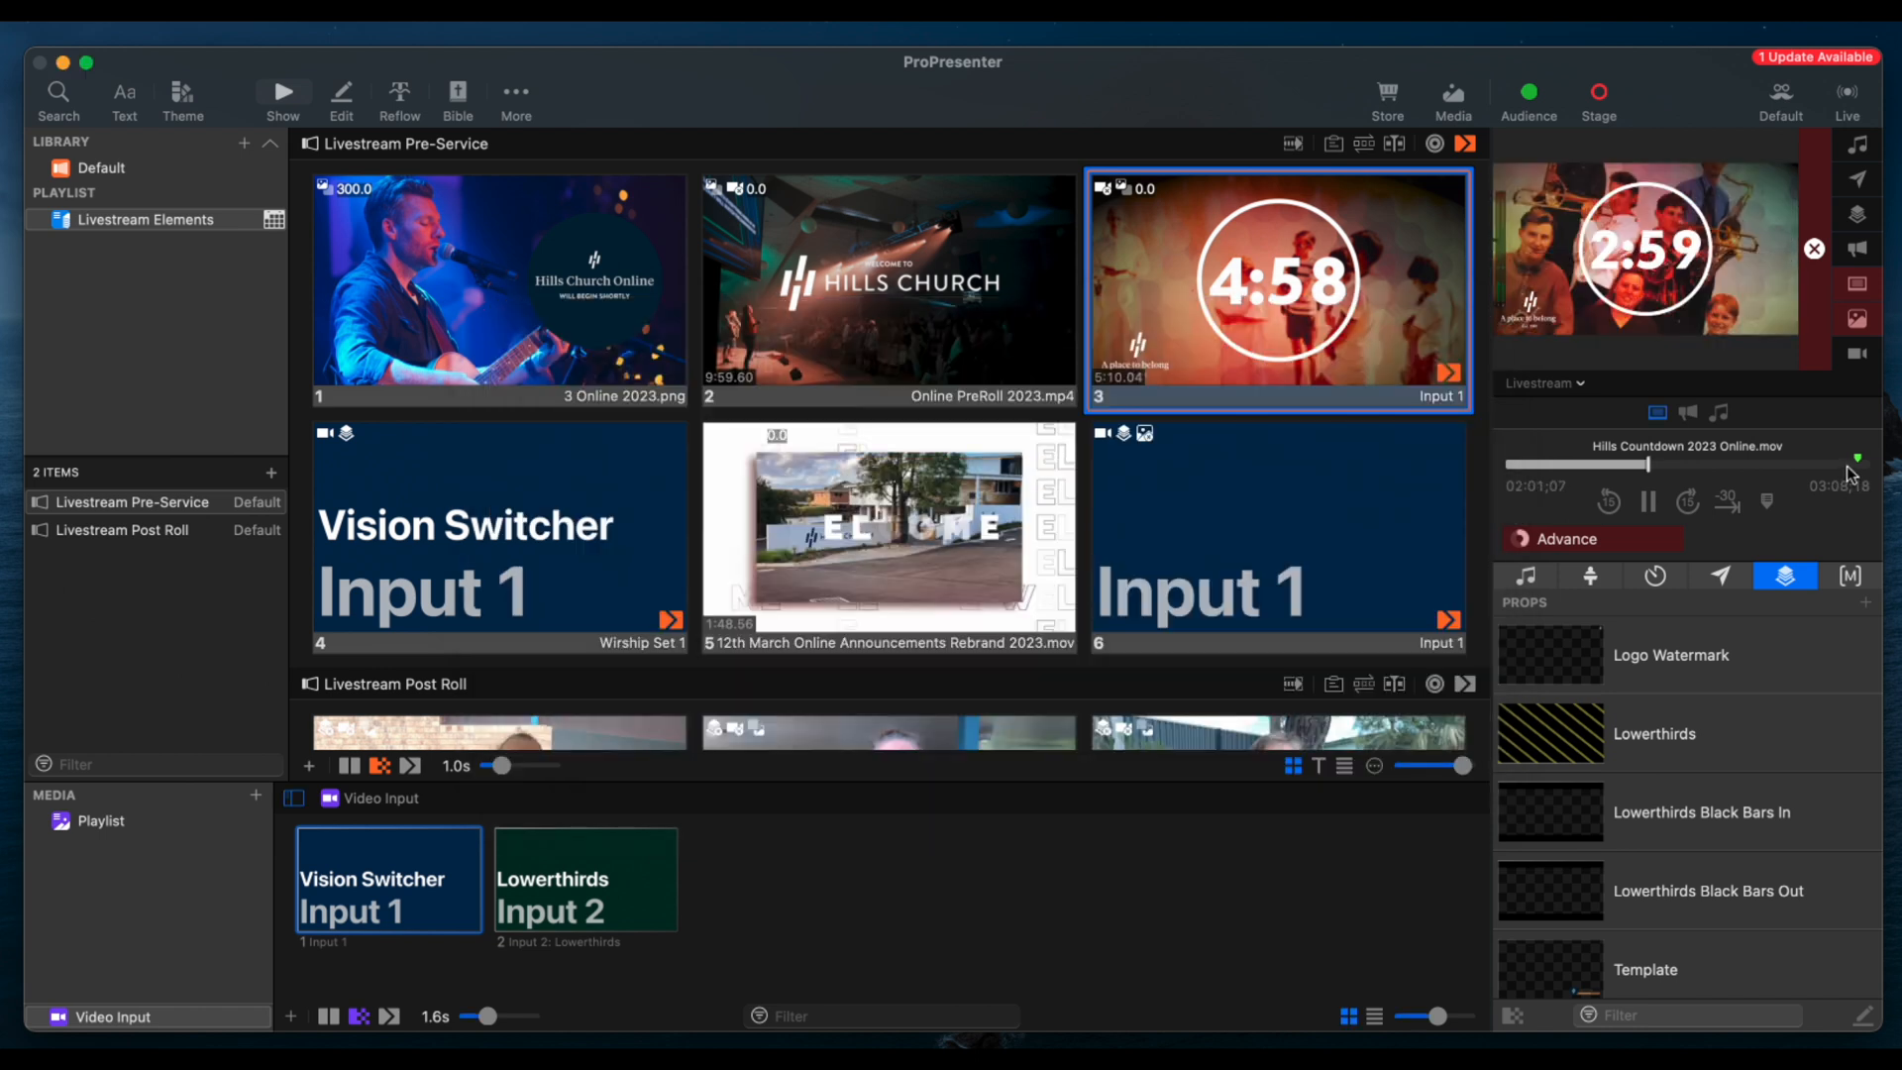
Skip the running countdown video to near its end, and clear the Lowerthirds Black Bars In prop once slide 4 is live
click(1856, 463)
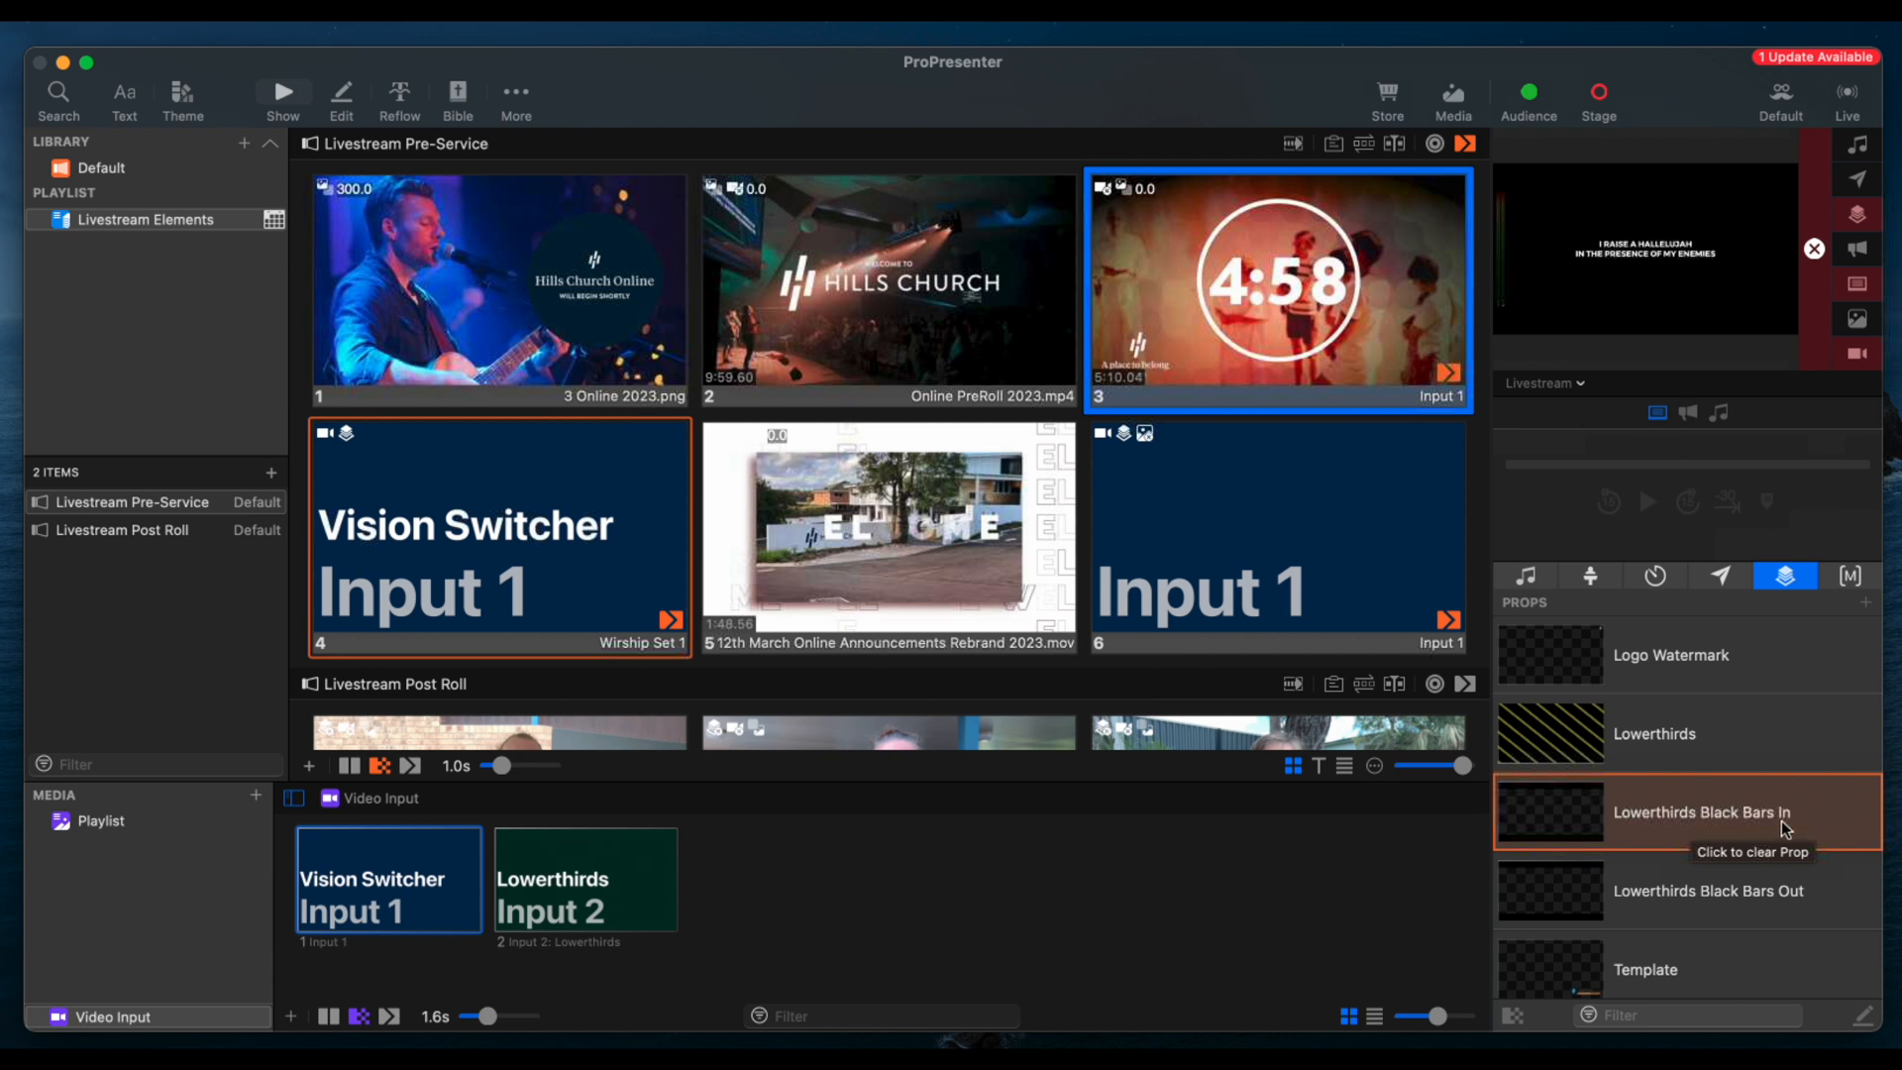
click(1712, 805)
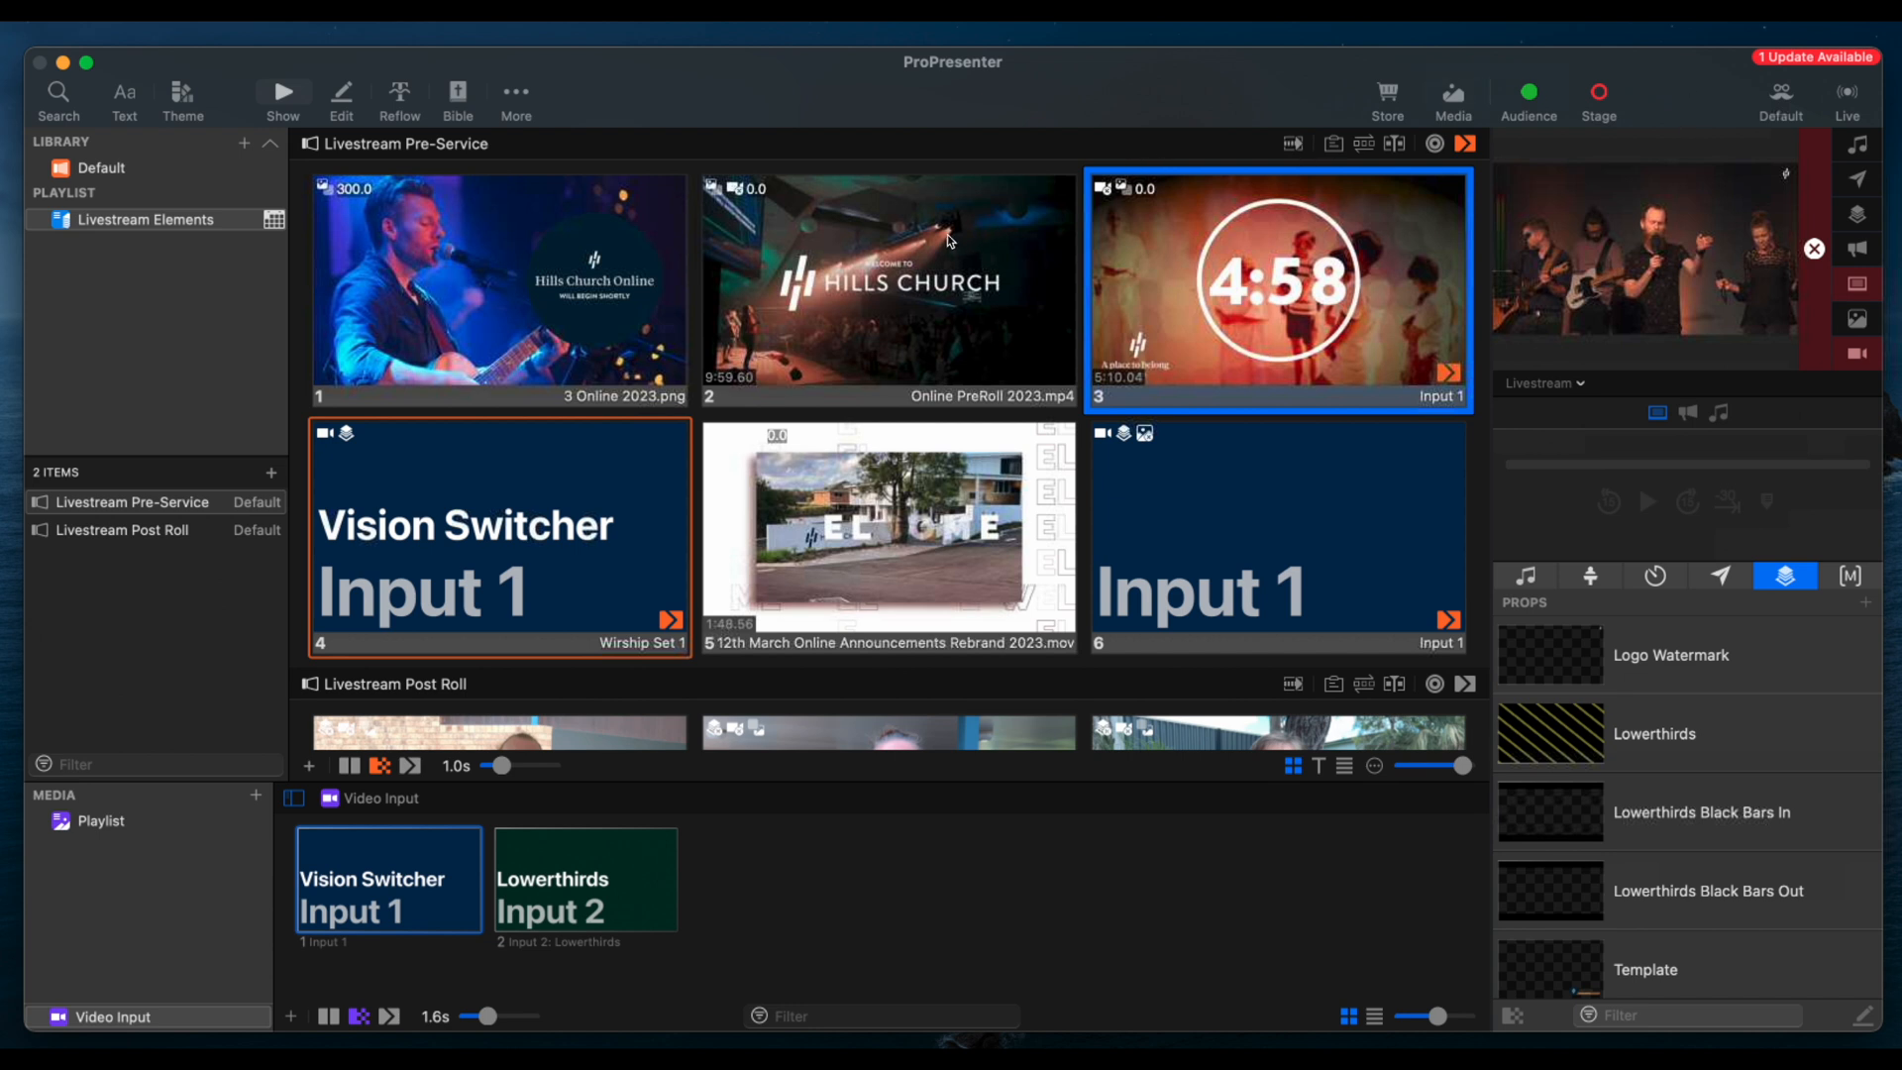
Replay the countdown slide and skip to its marker near the end to run the transition into the Vision Switcher slide
click(1270, 260)
click(1859, 466)
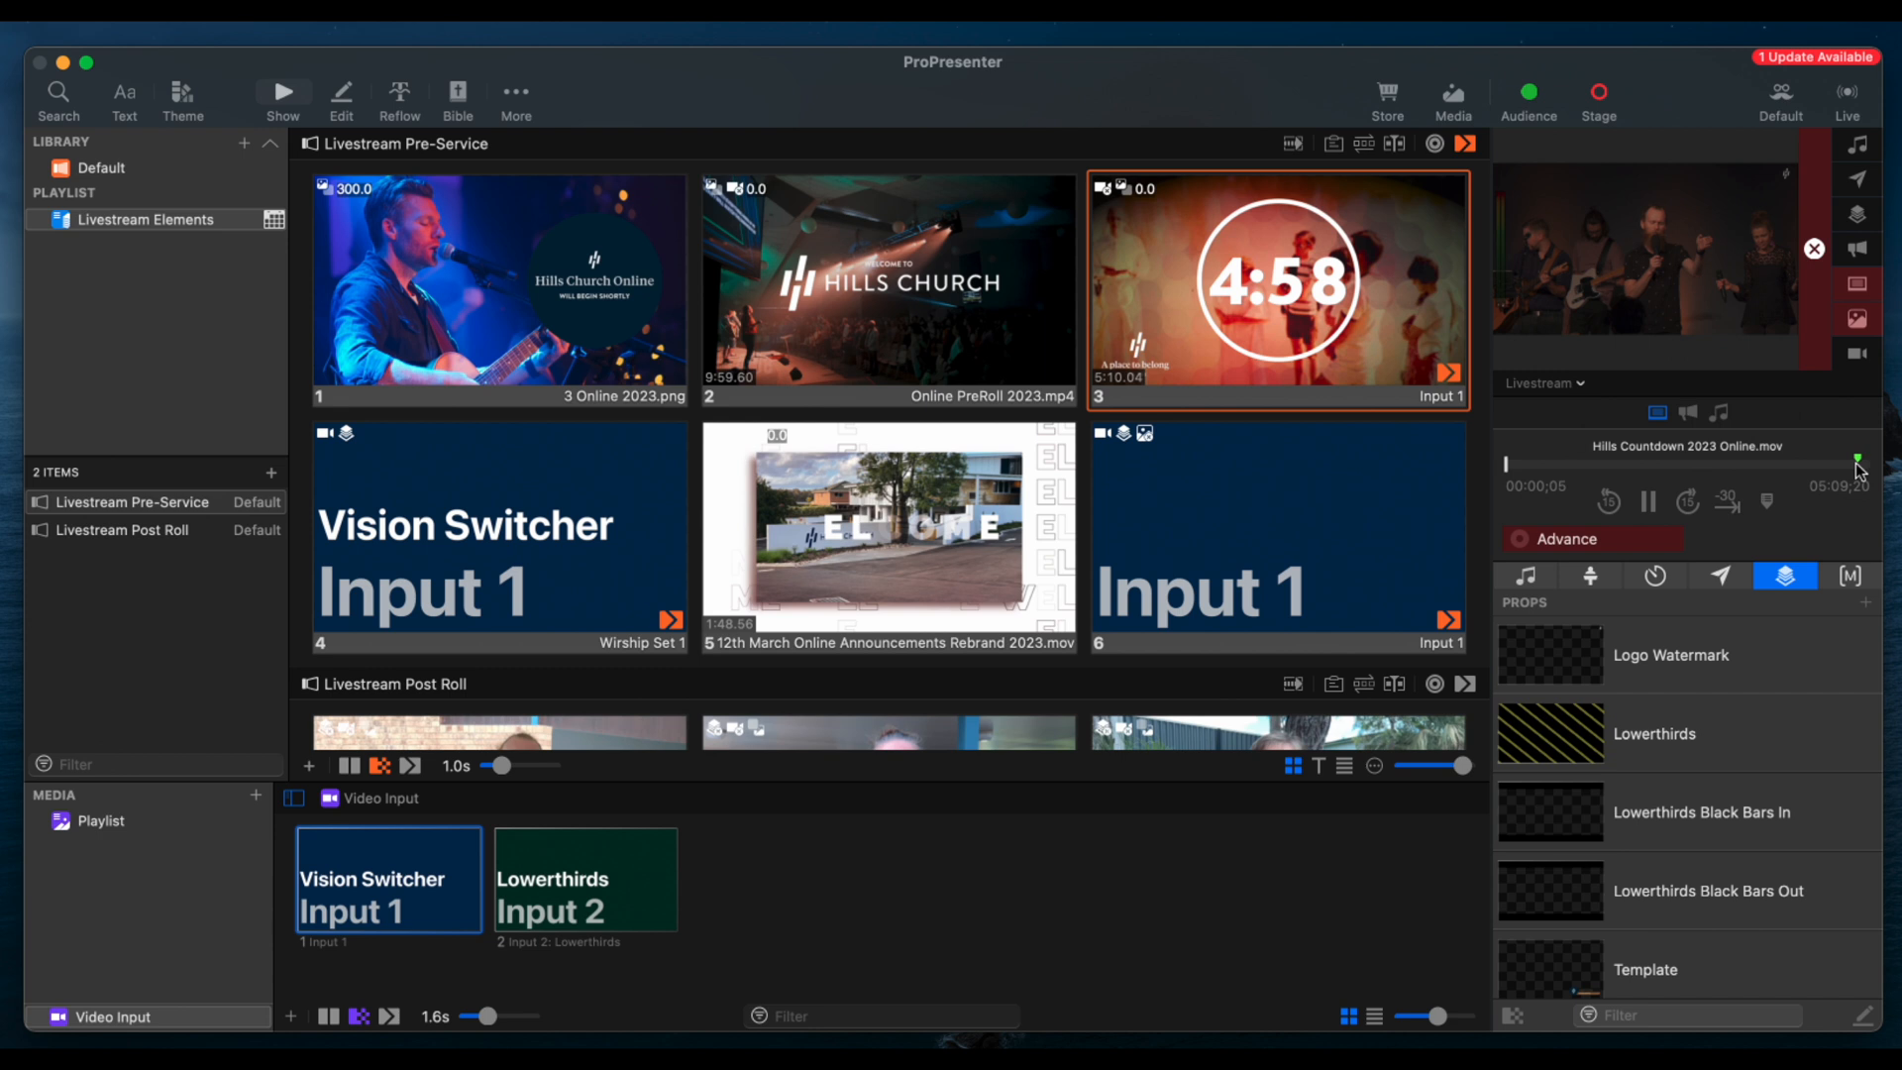
click(1859, 466)
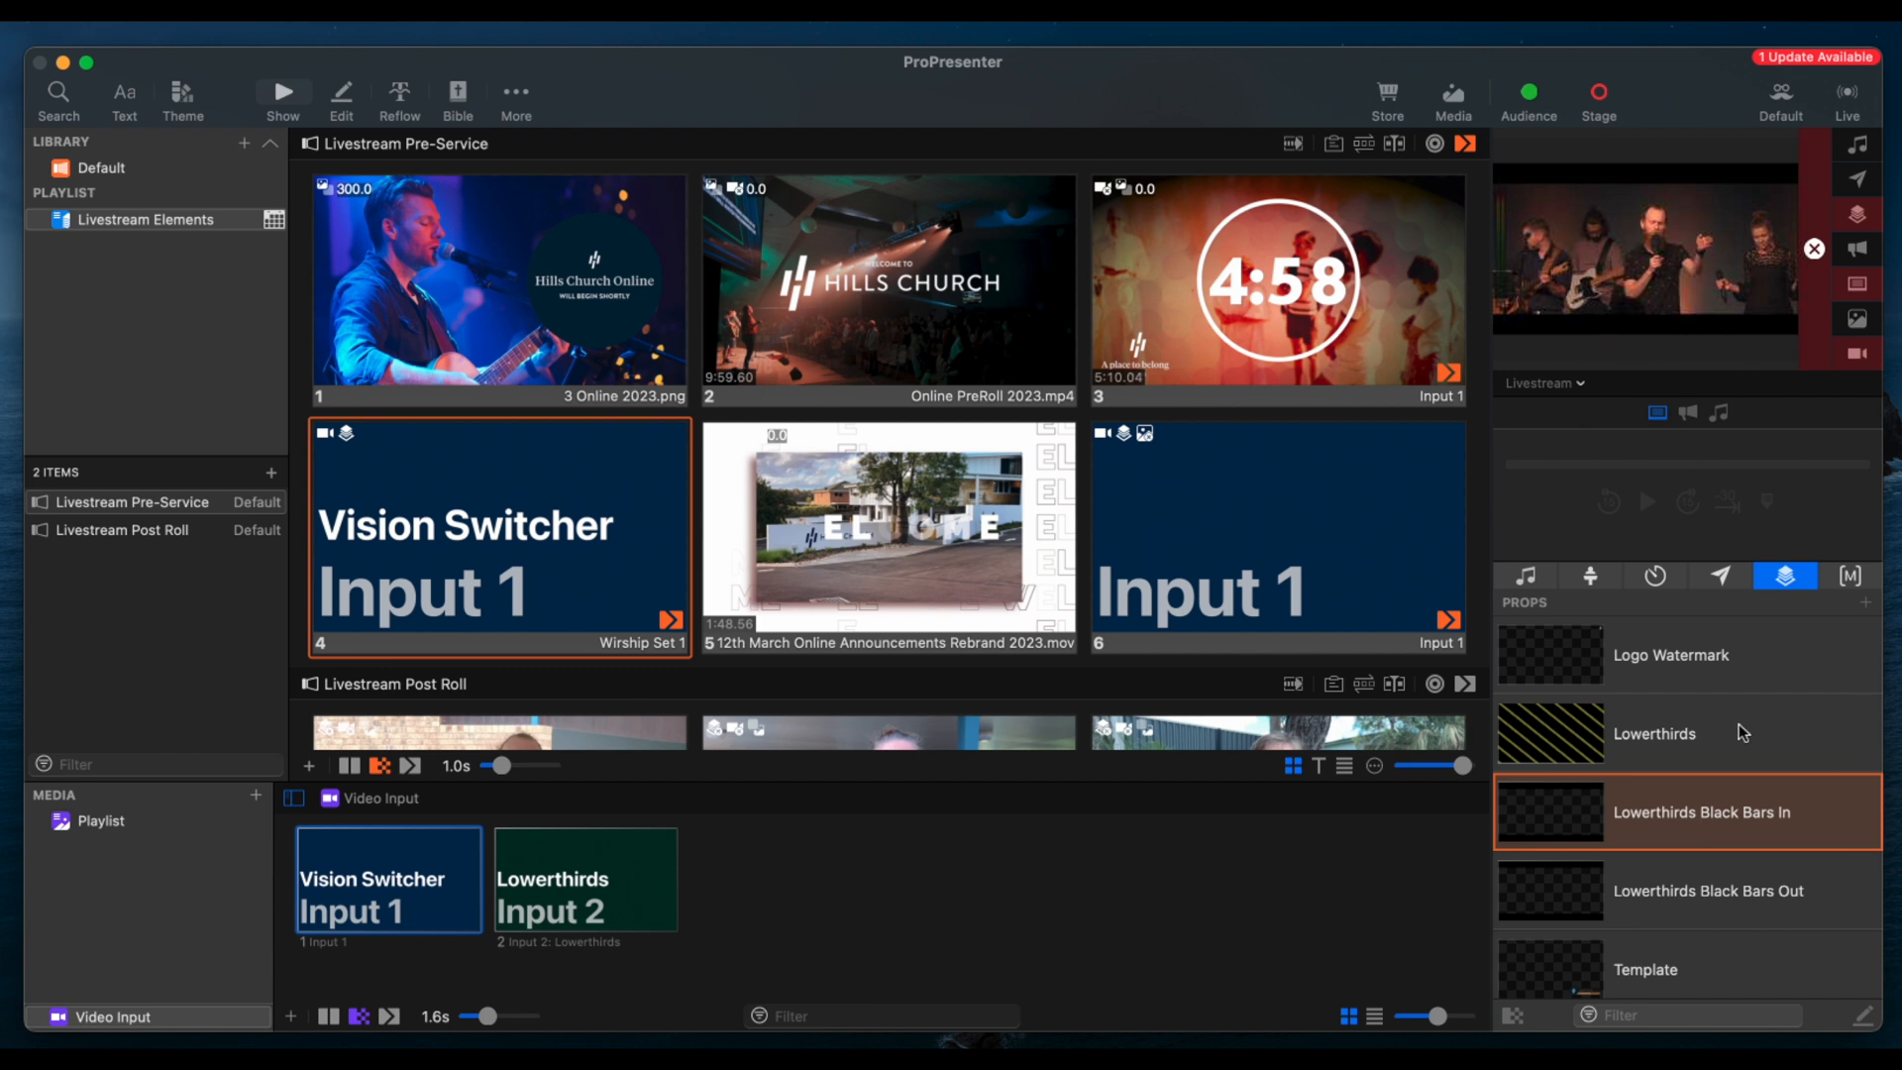
Show the Logo Watermark prop over the live input, and trigger and clear the Lowerthirds prop
click(1744, 654)
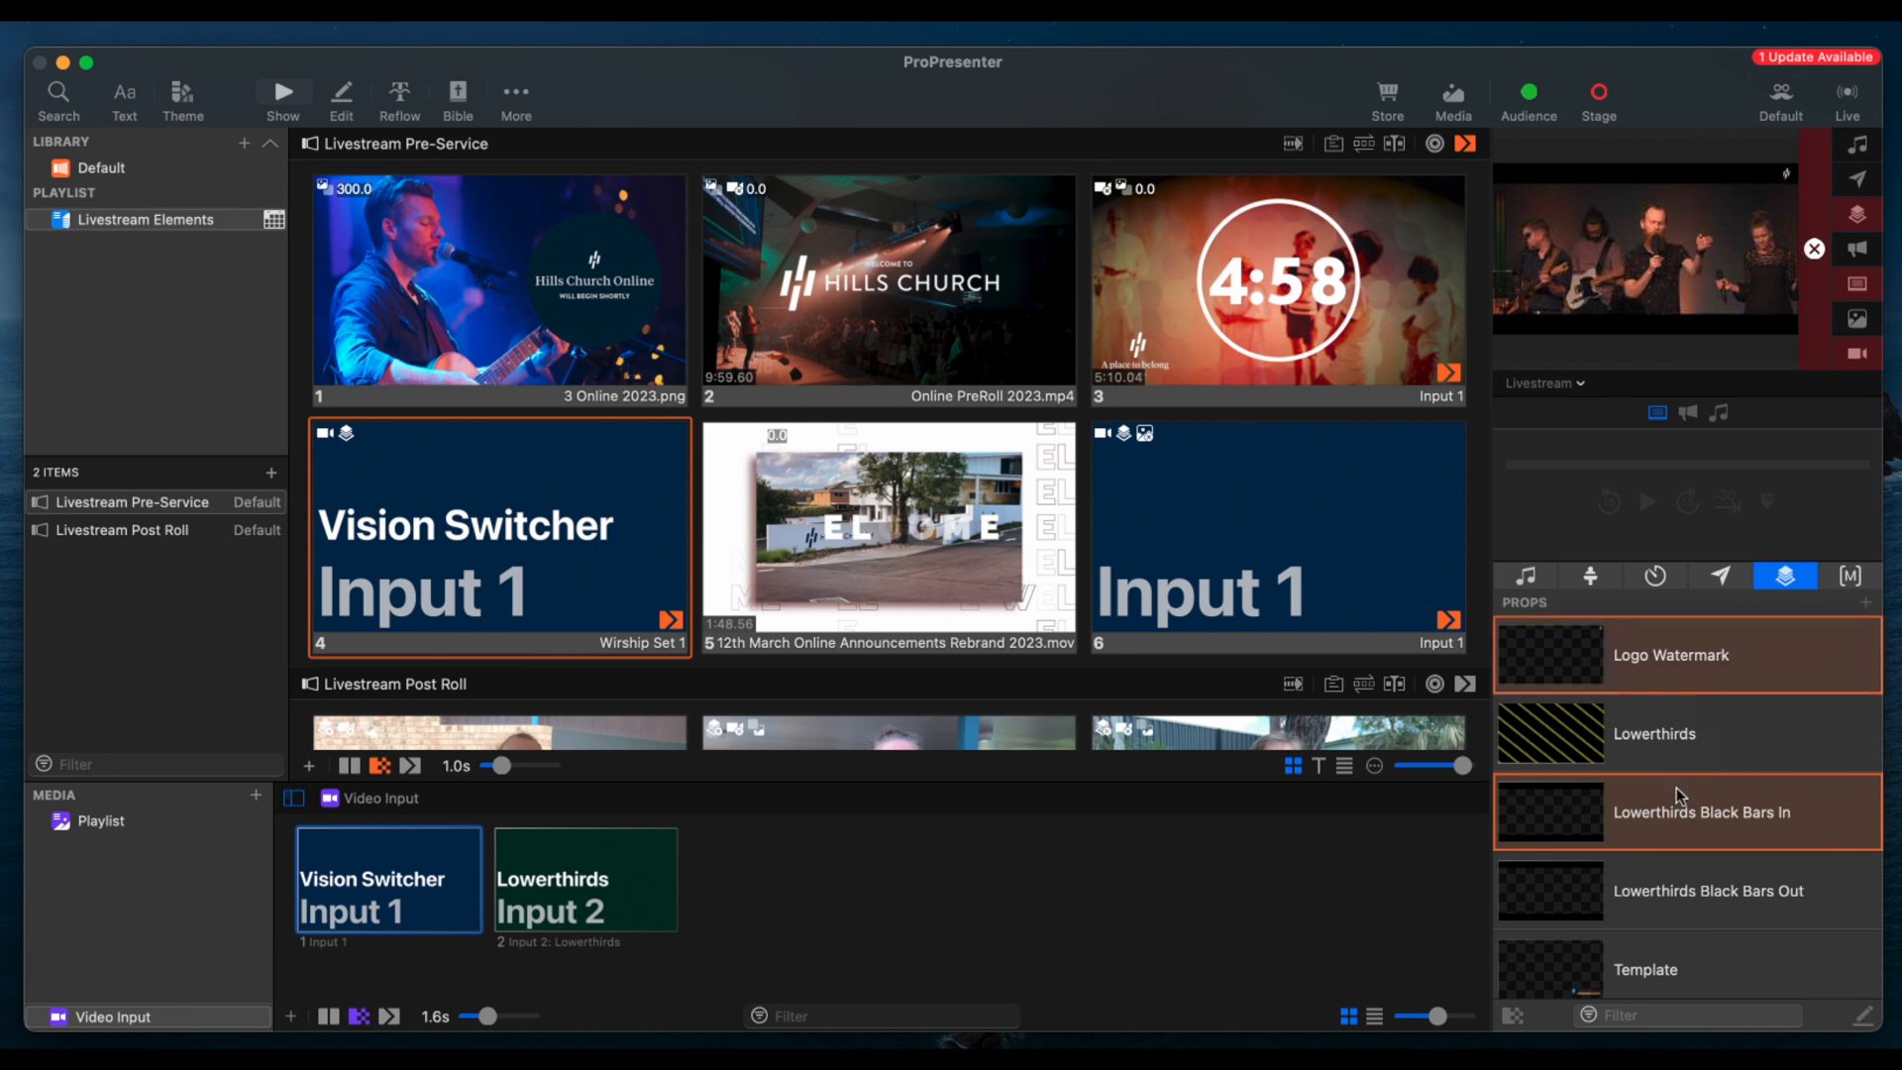
click(1702, 730)
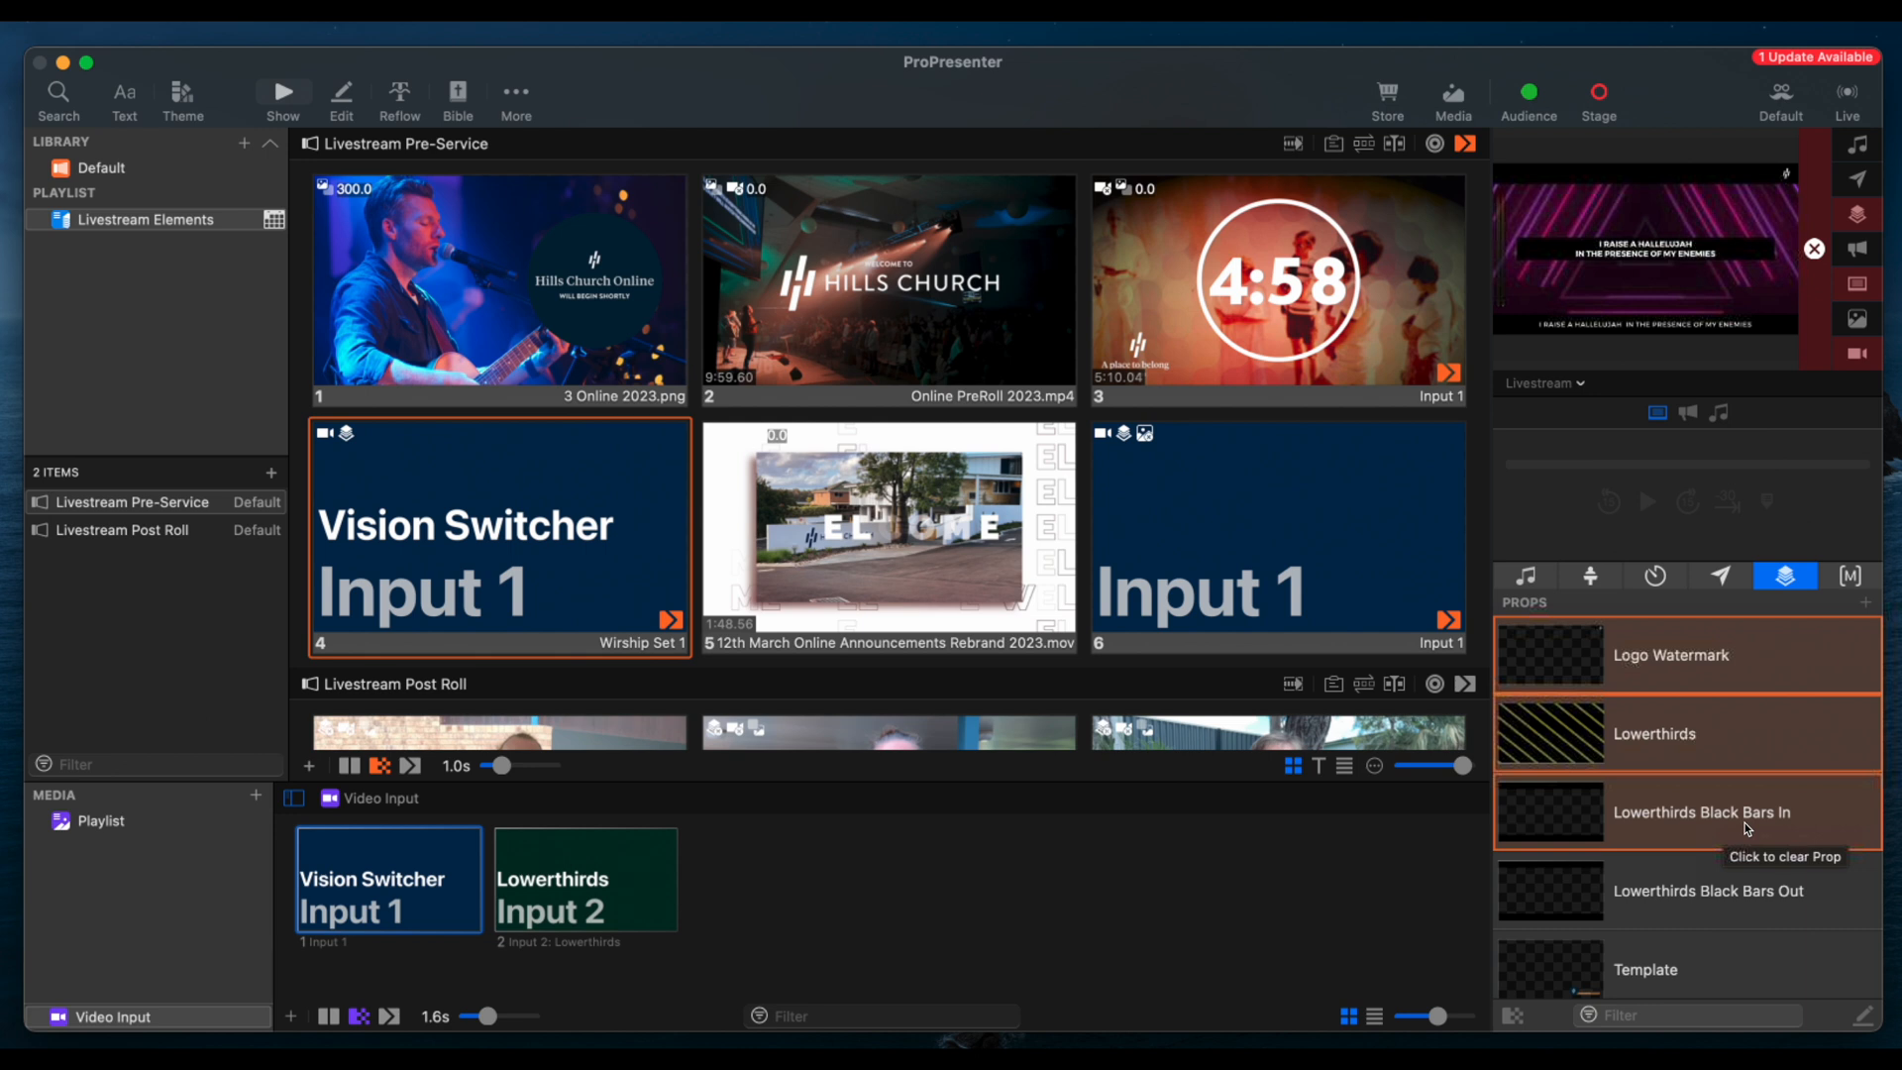
click(1740, 717)
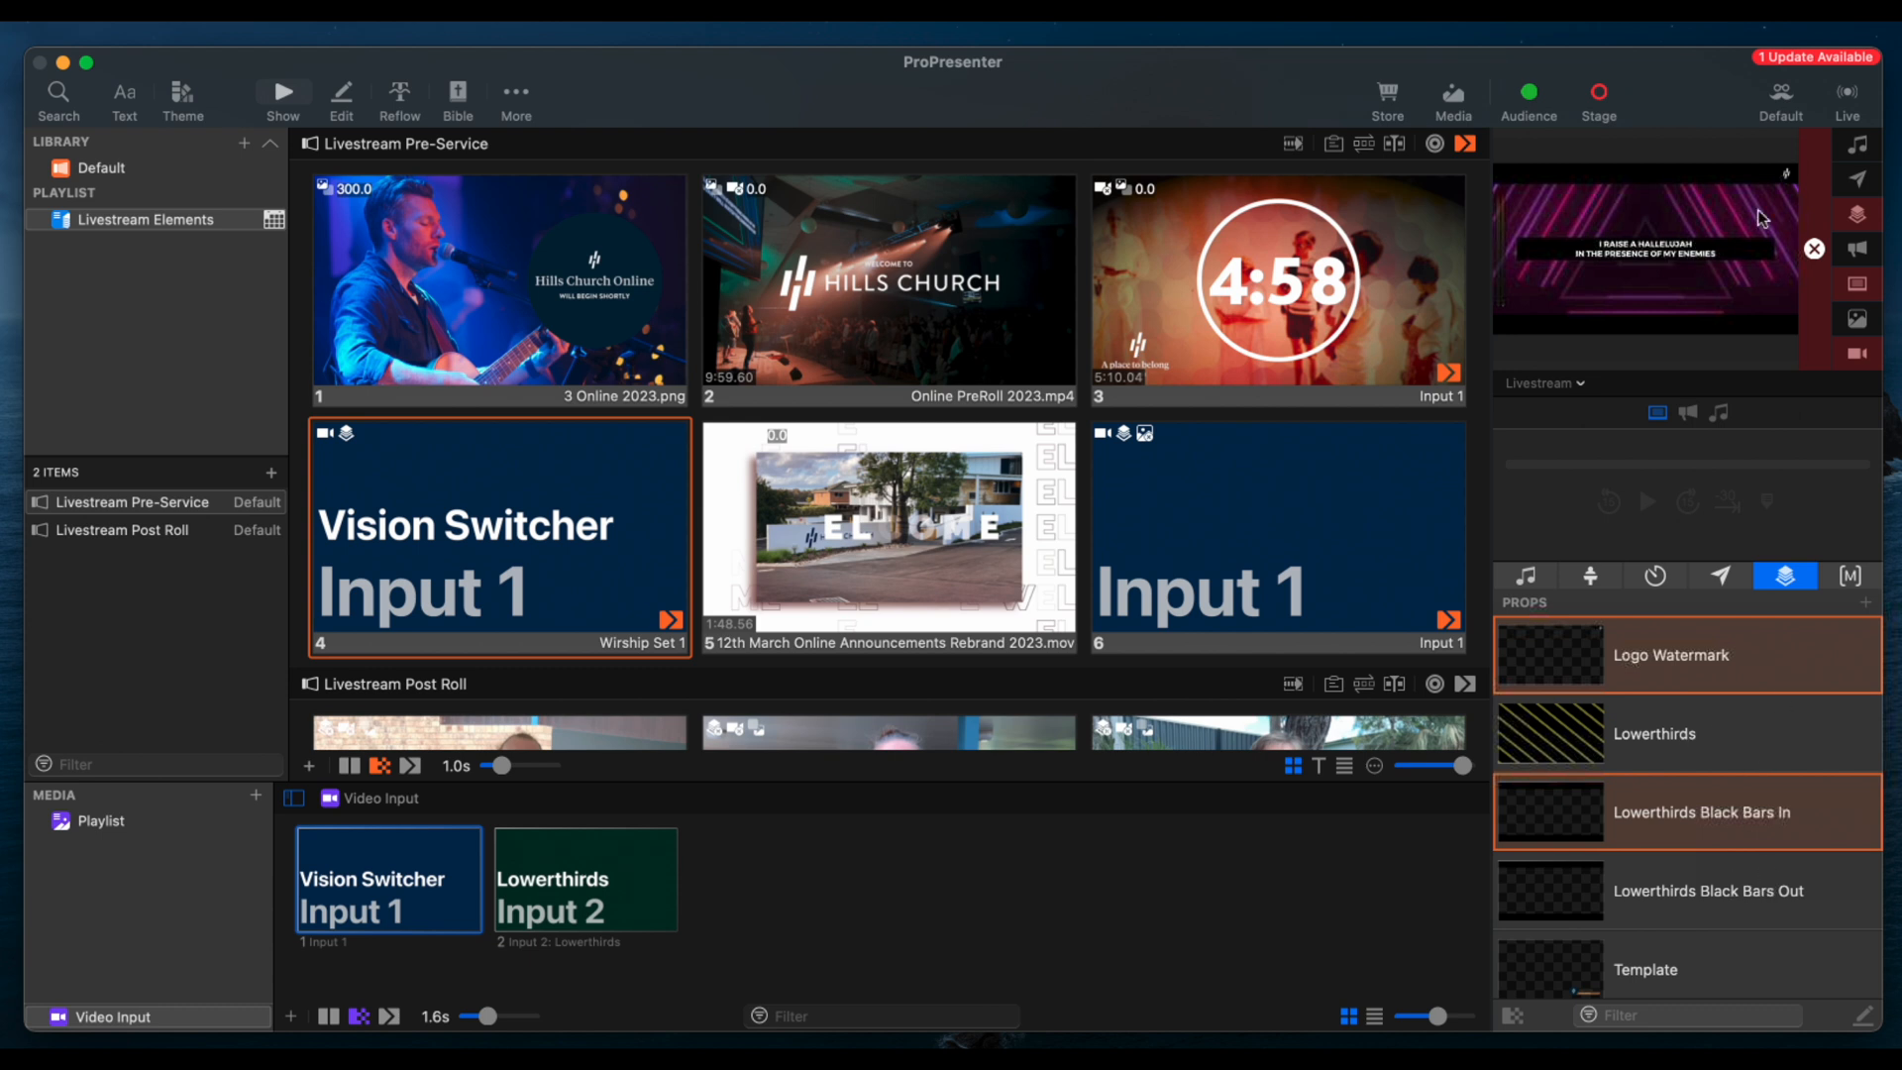
Swap Lowerthirds Black Bars In for Black Bars Out, and play the announcements slide, skipping near its end to advance to slide 6
click(1767, 900)
click(1764, 810)
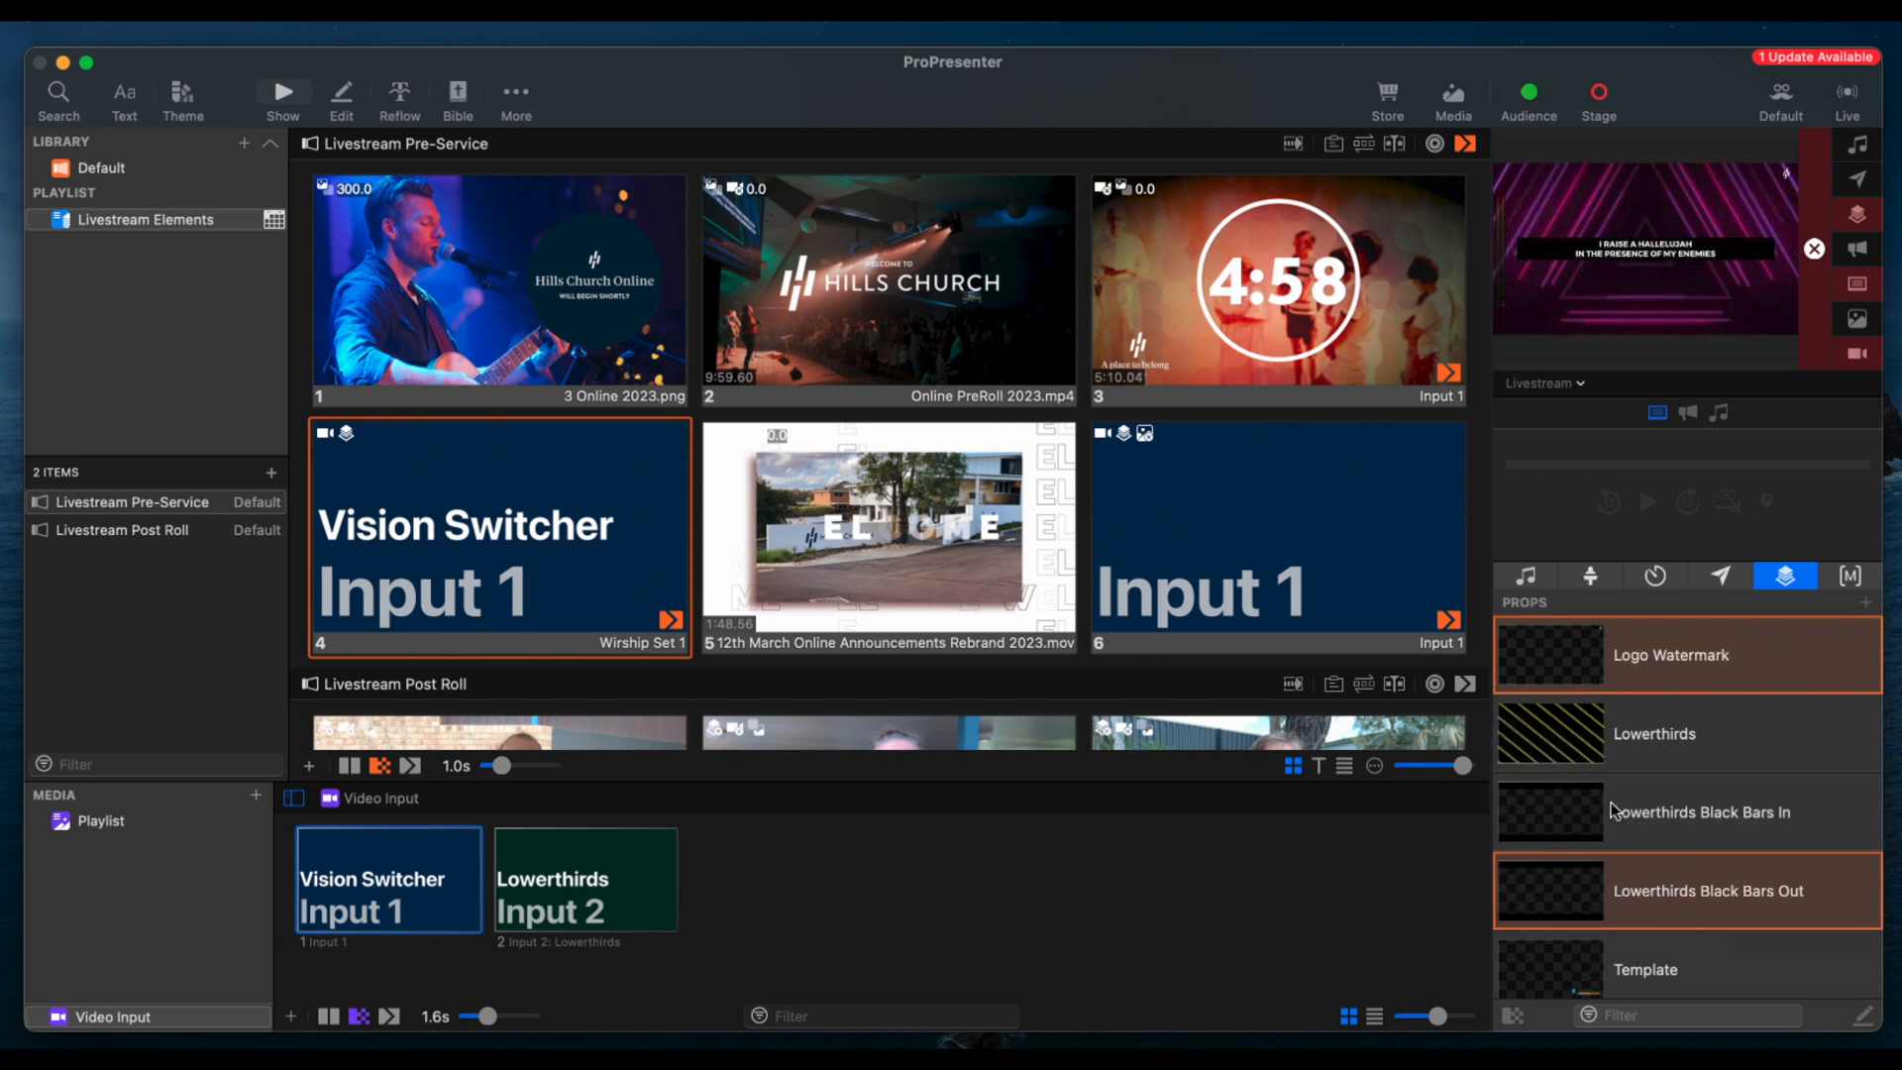
click(972, 538)
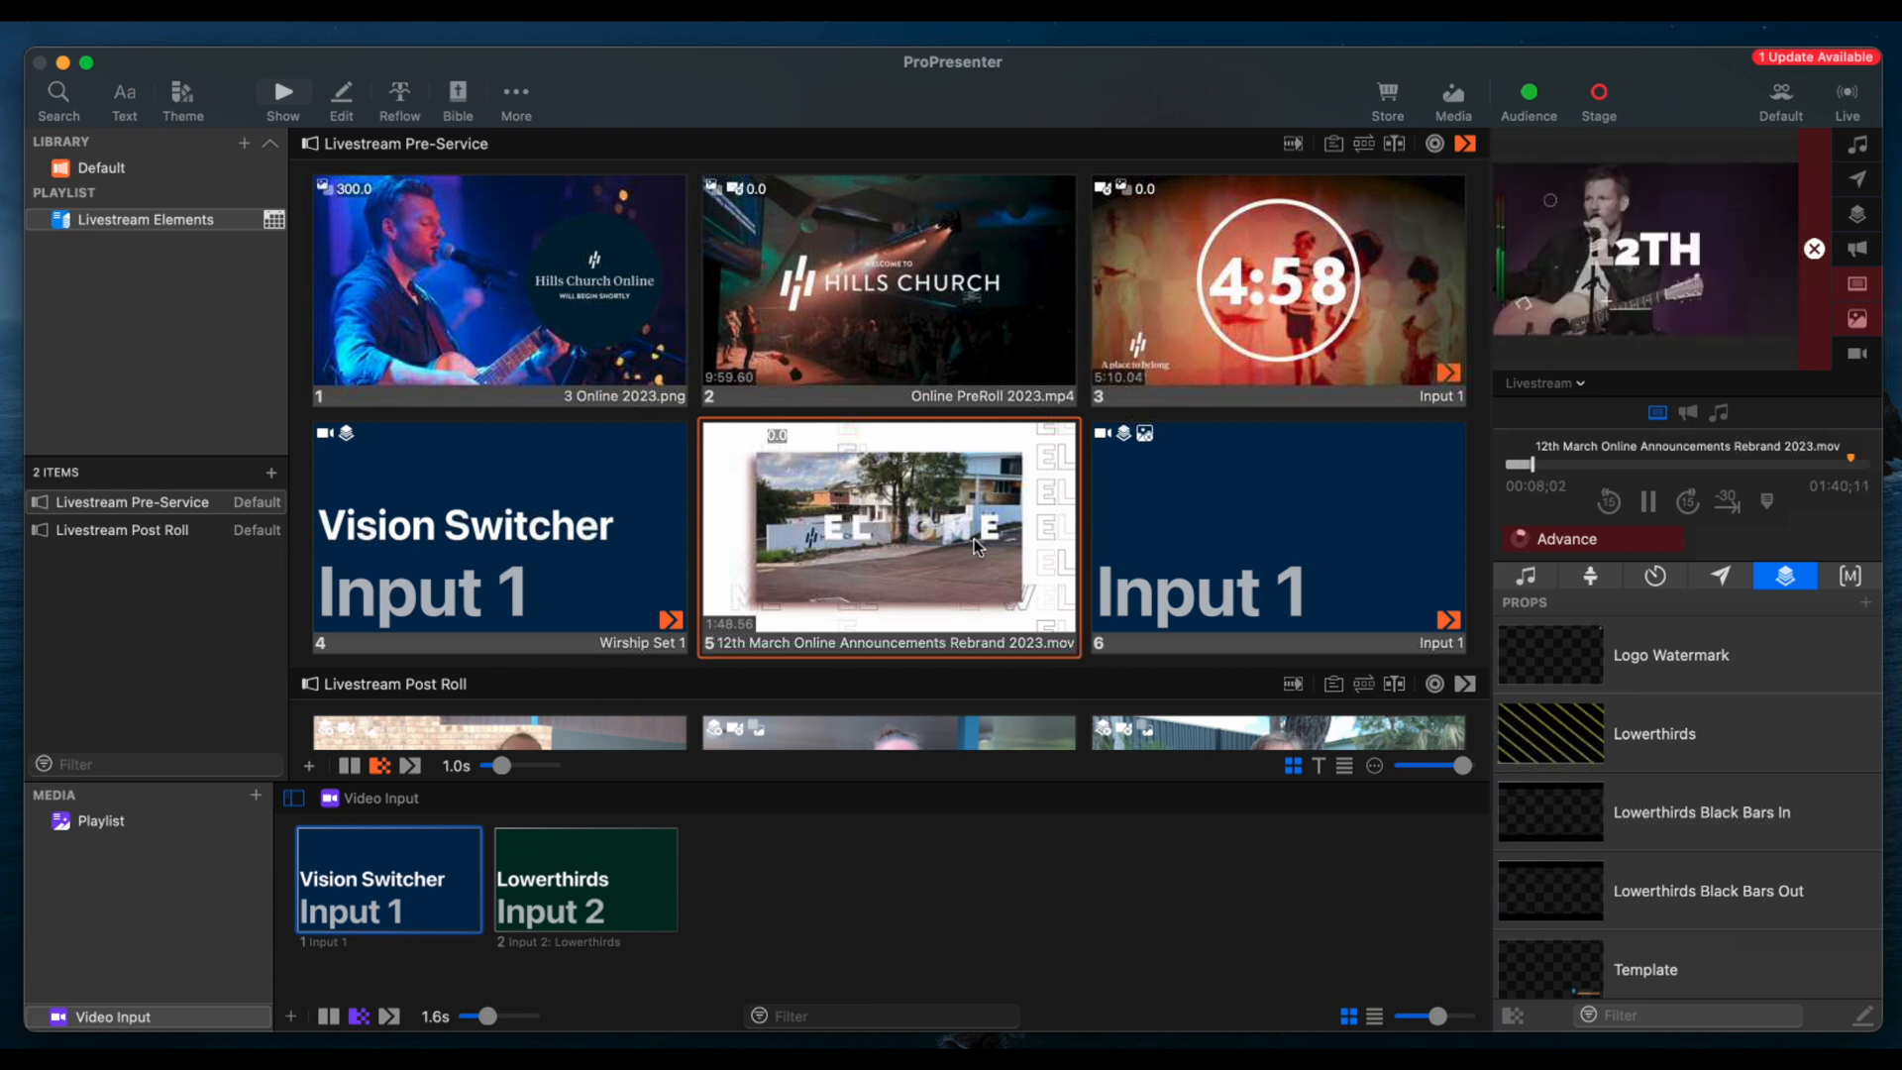
click(1839, 465)
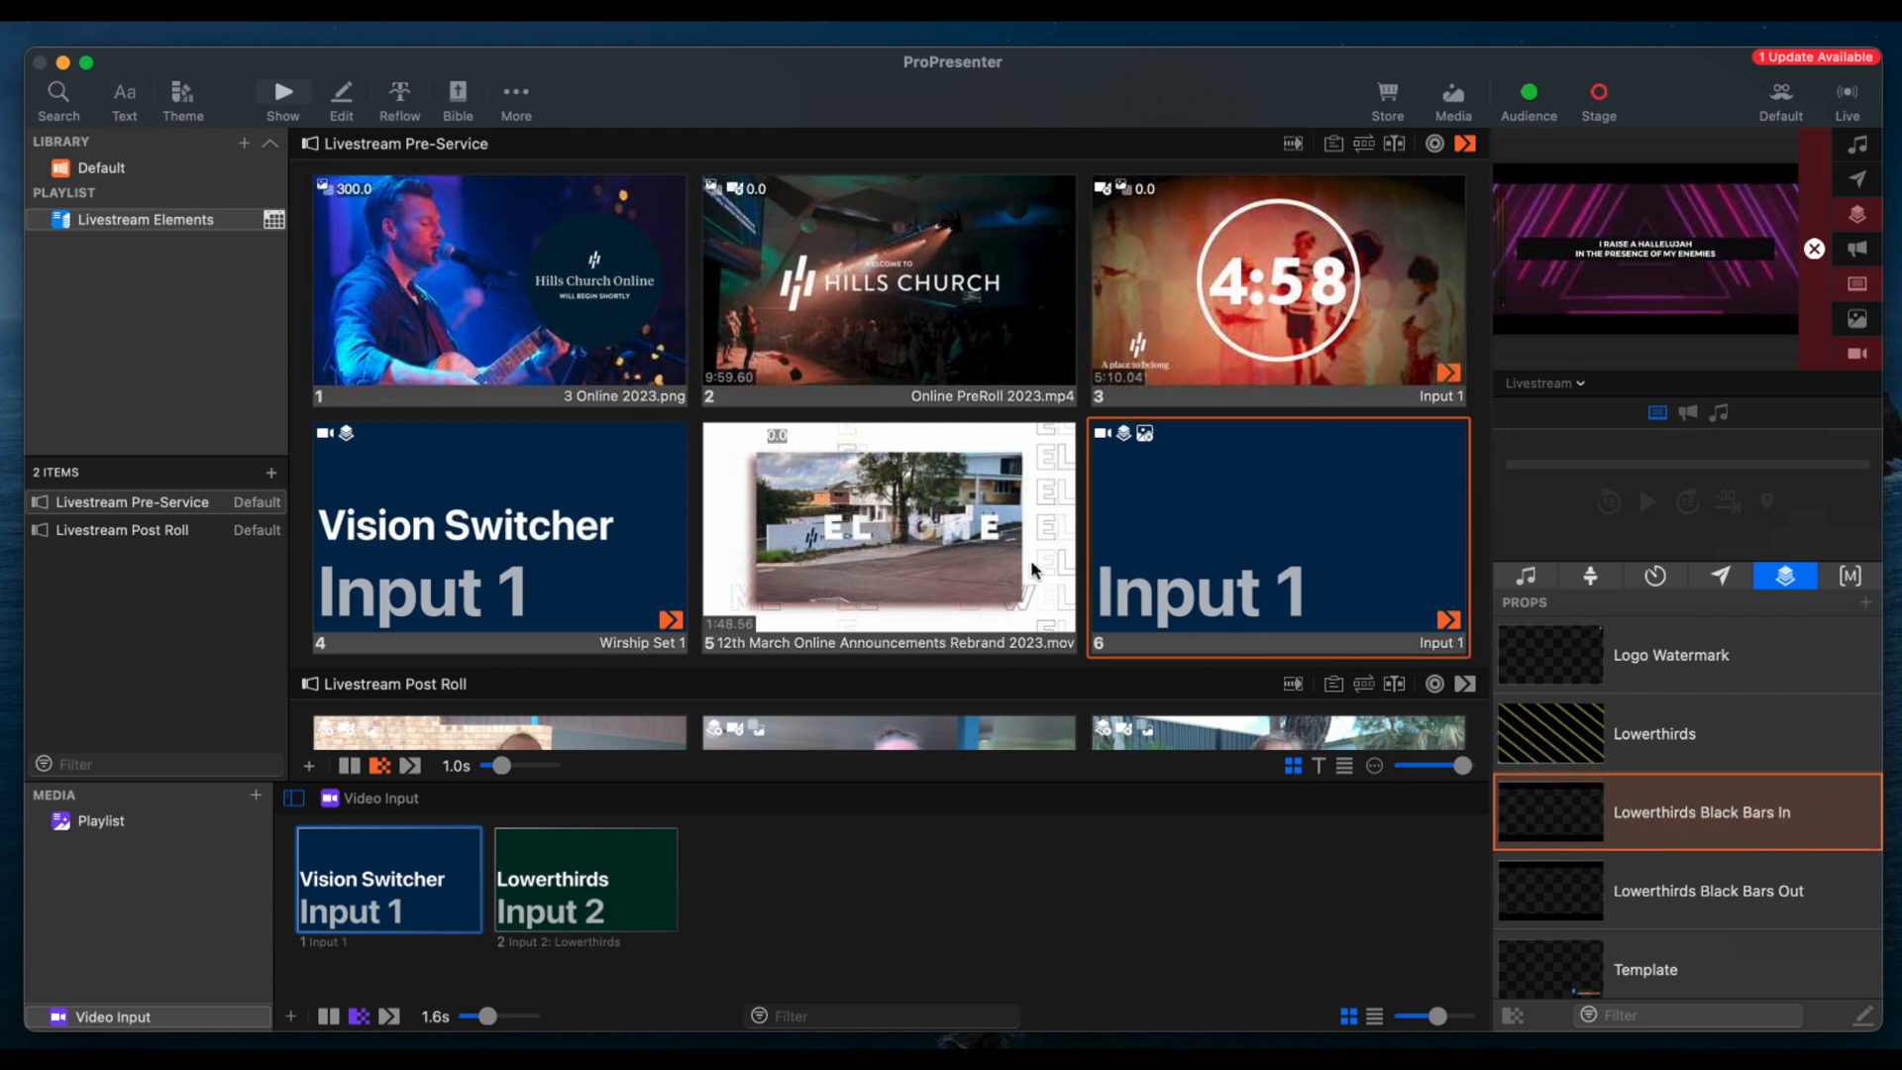
Show the Logo Watermark and Lowerthirds props over the live Input 1 slide, slide 6
scroll(1032, 569, down, 3)
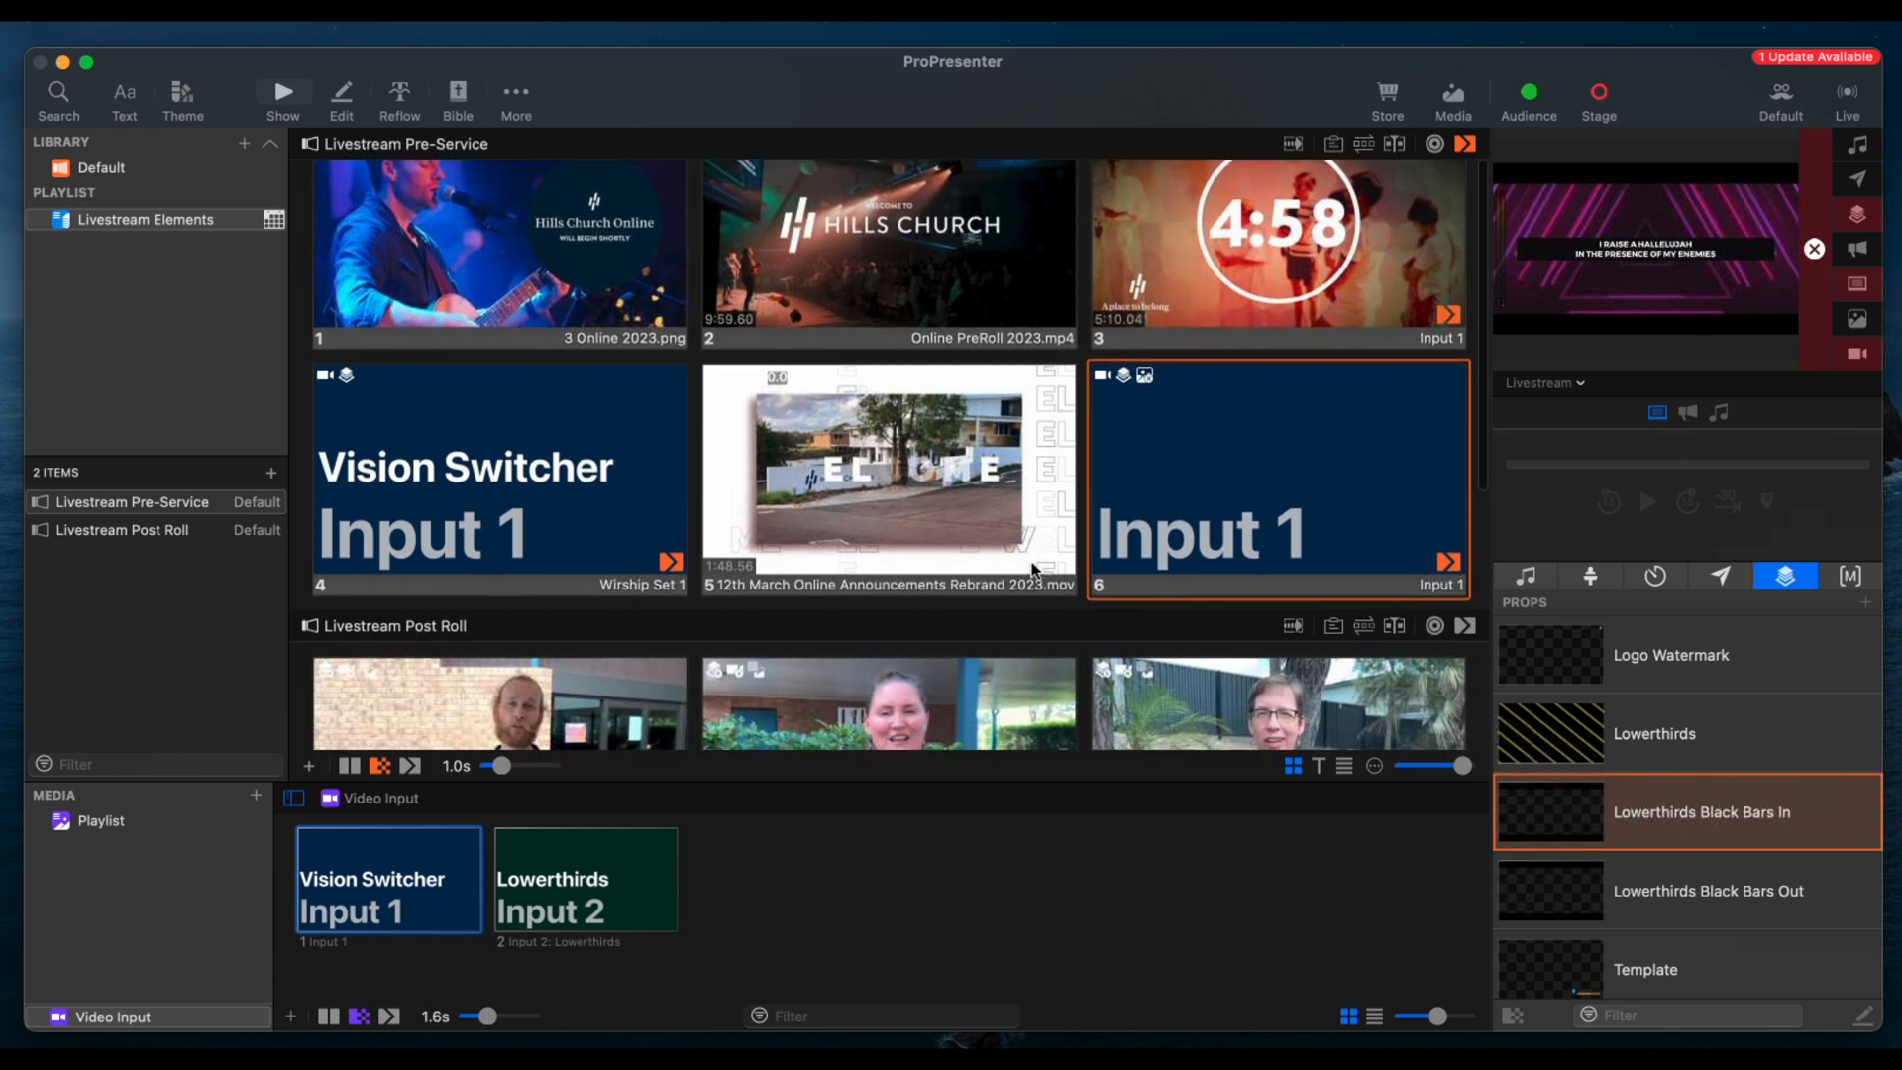
click(1740, 650)
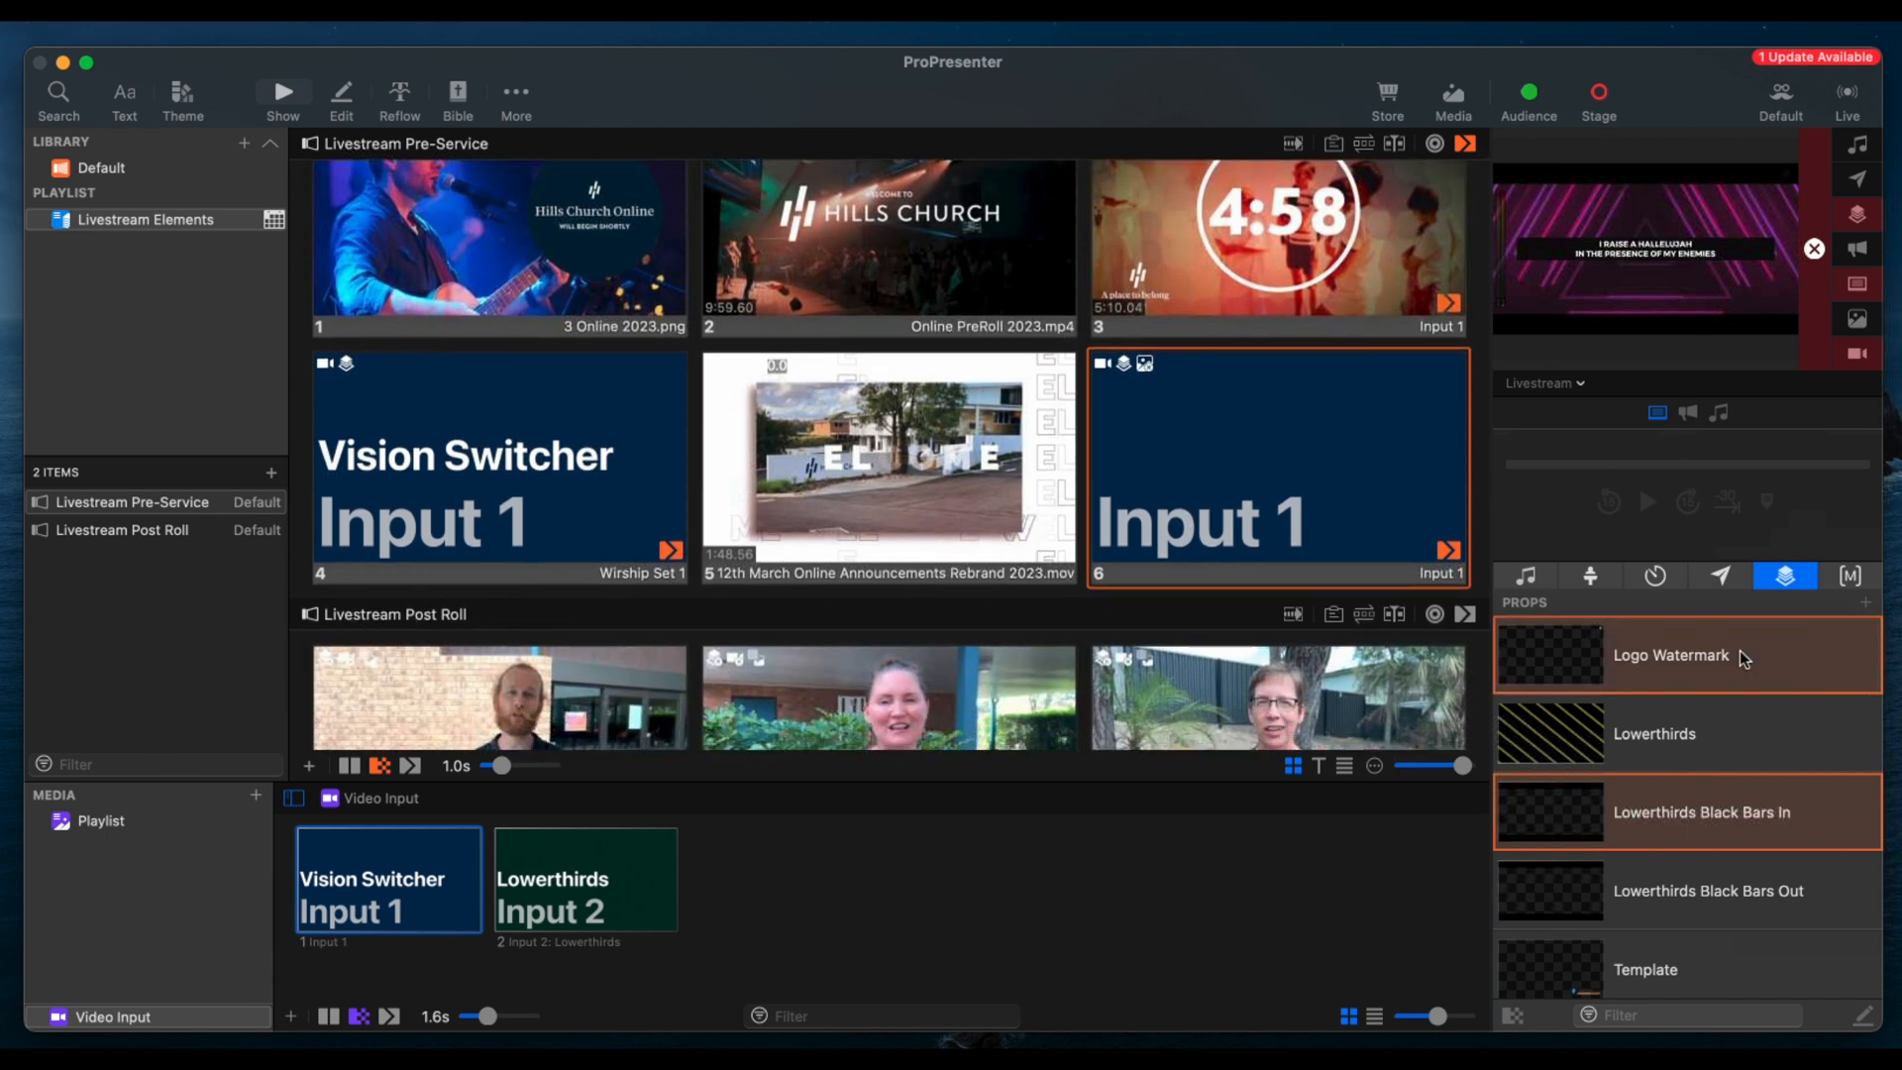
click(1736, 729)
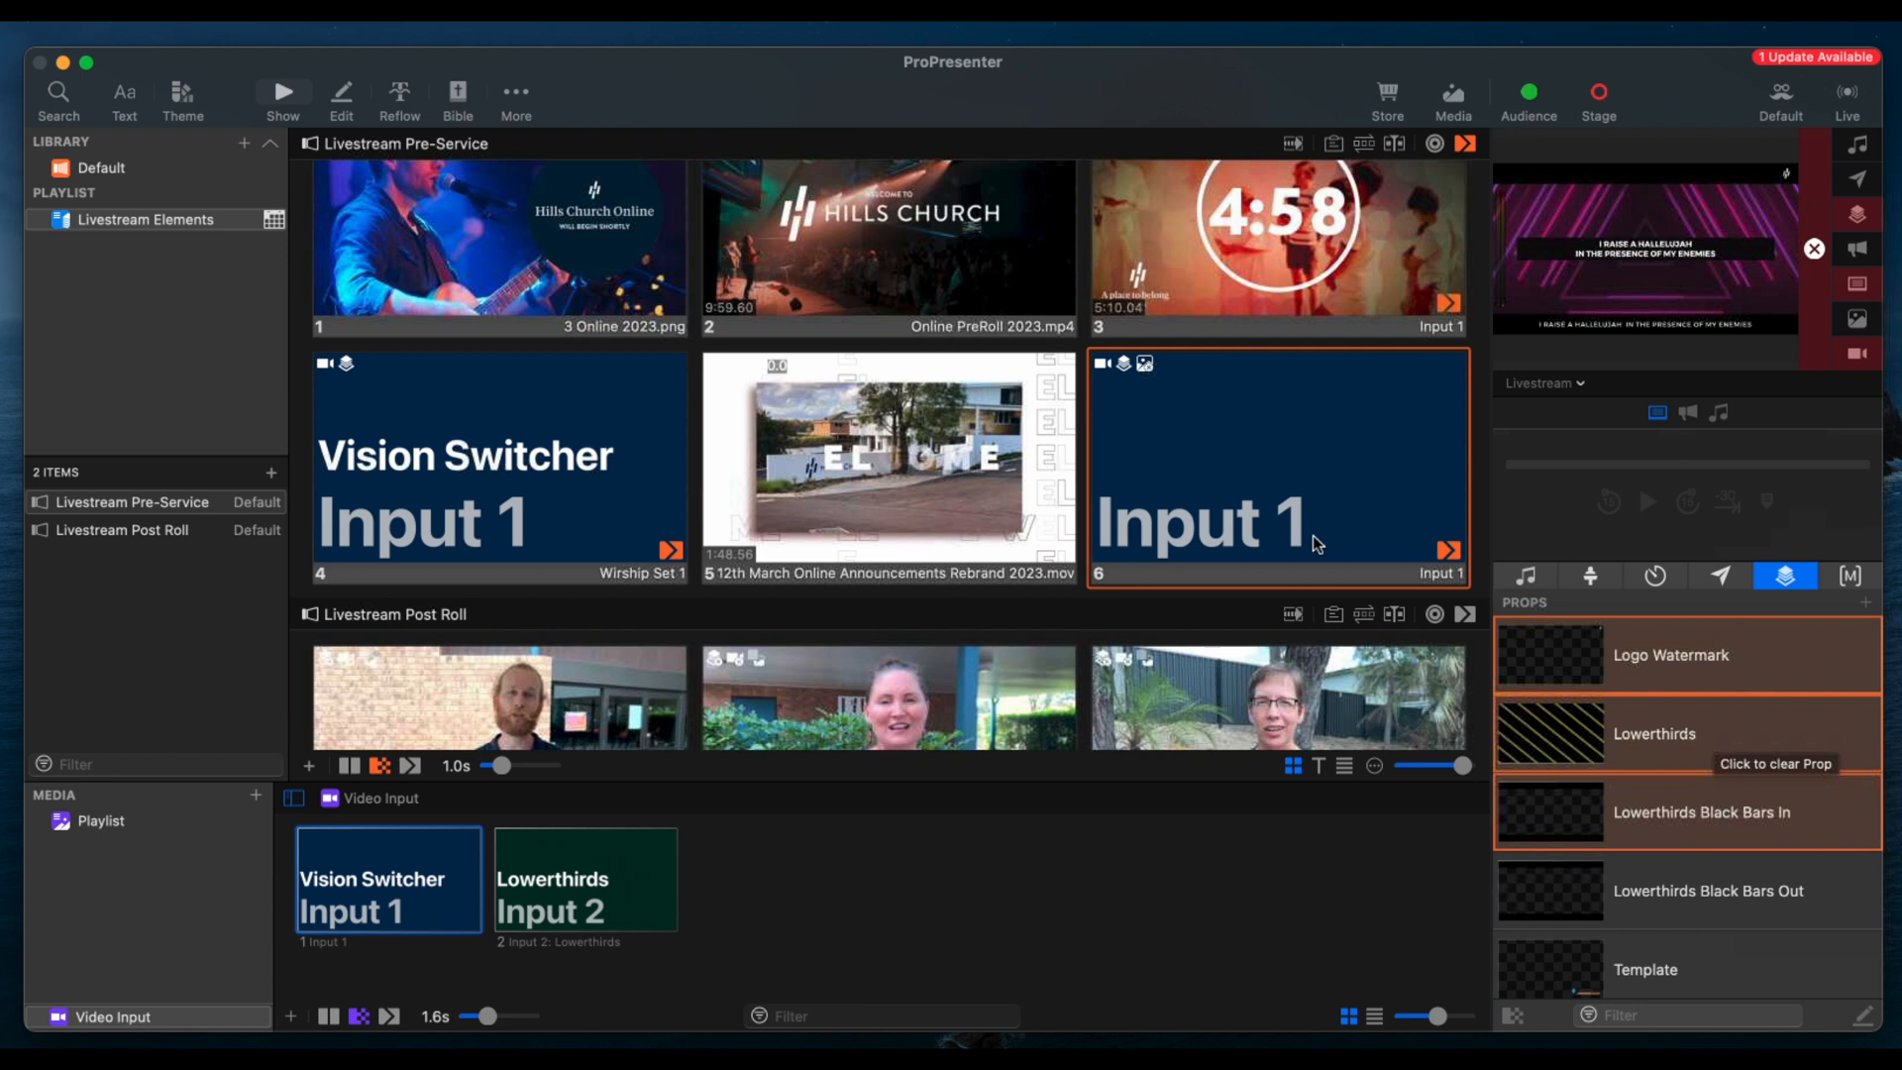
scroll(1199, 389, down, 5)
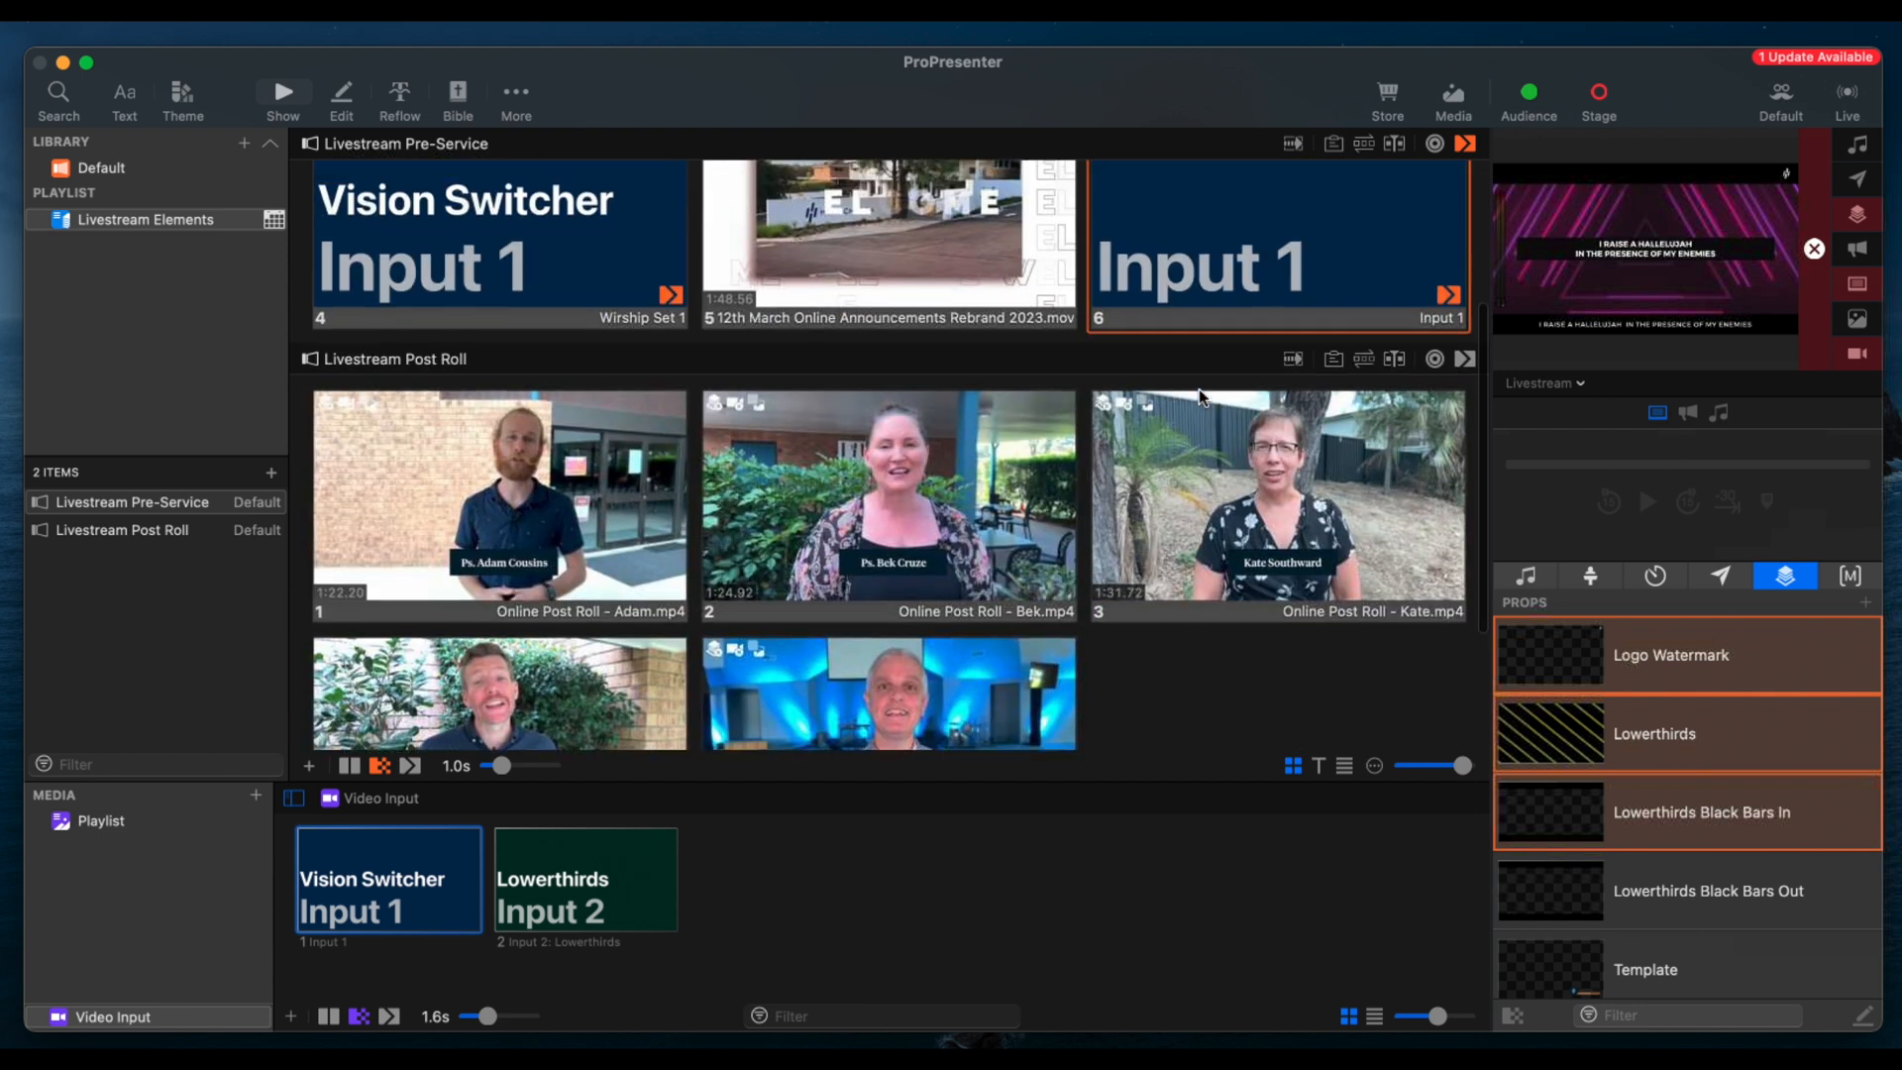
scroll(1199, 390, up, 3)
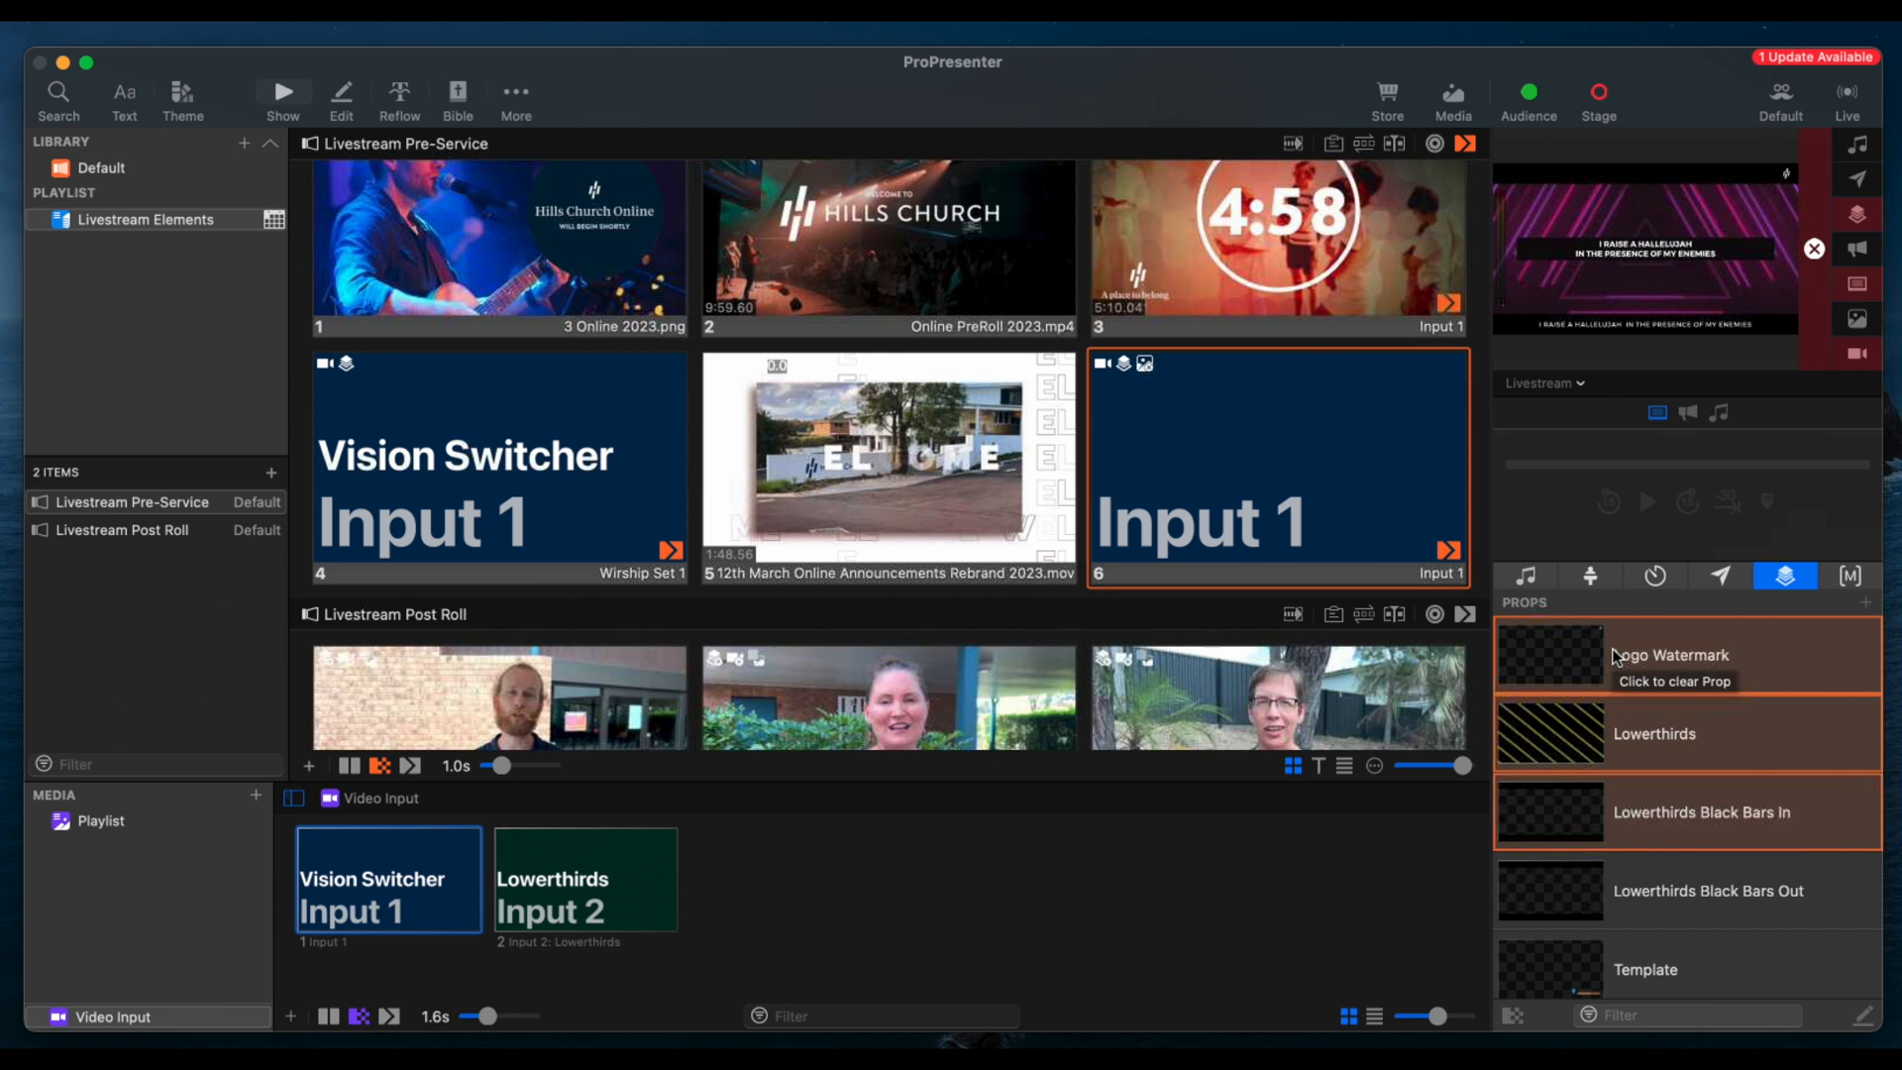
Trigger the Lowerthirds Black Bars Out prop, and clear the Lowerthirds Black Bars In and Lowerthirds props
click(1762, 896)
click(1779, 818)
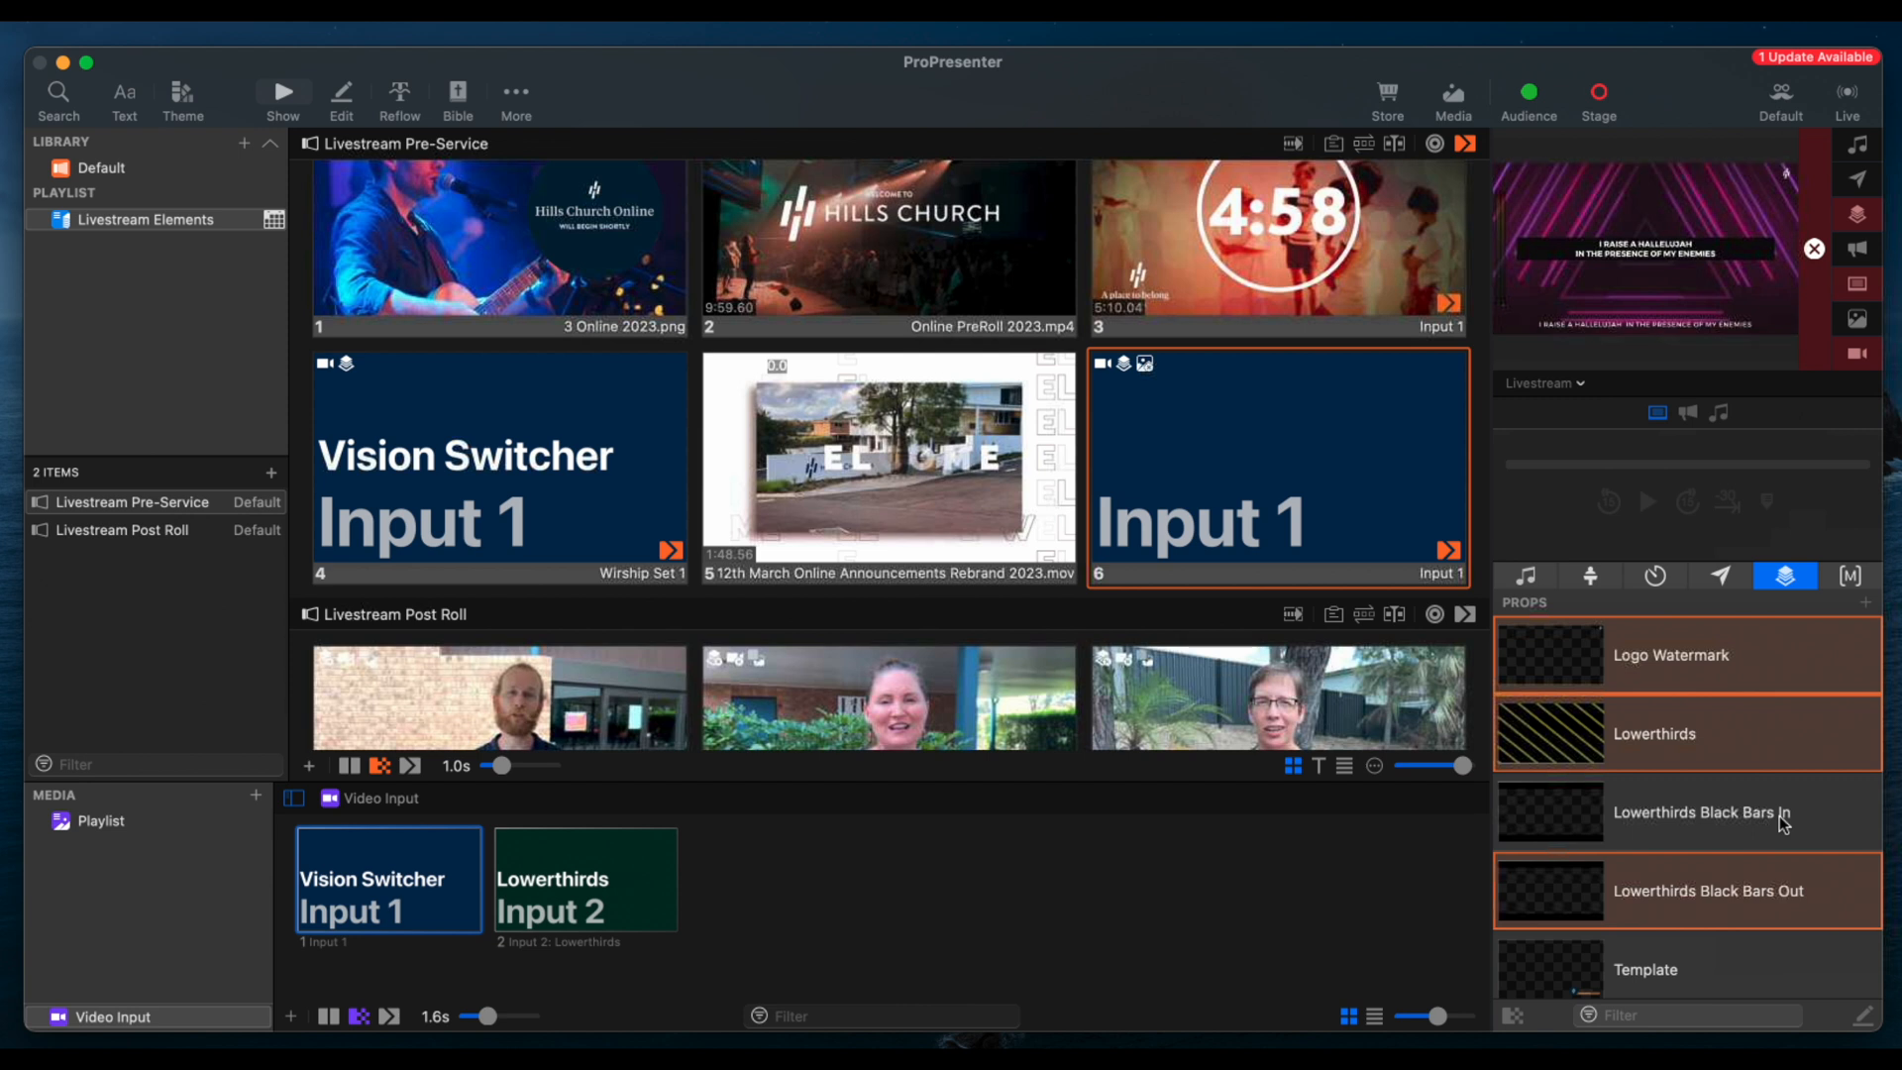
click(1769, 739)
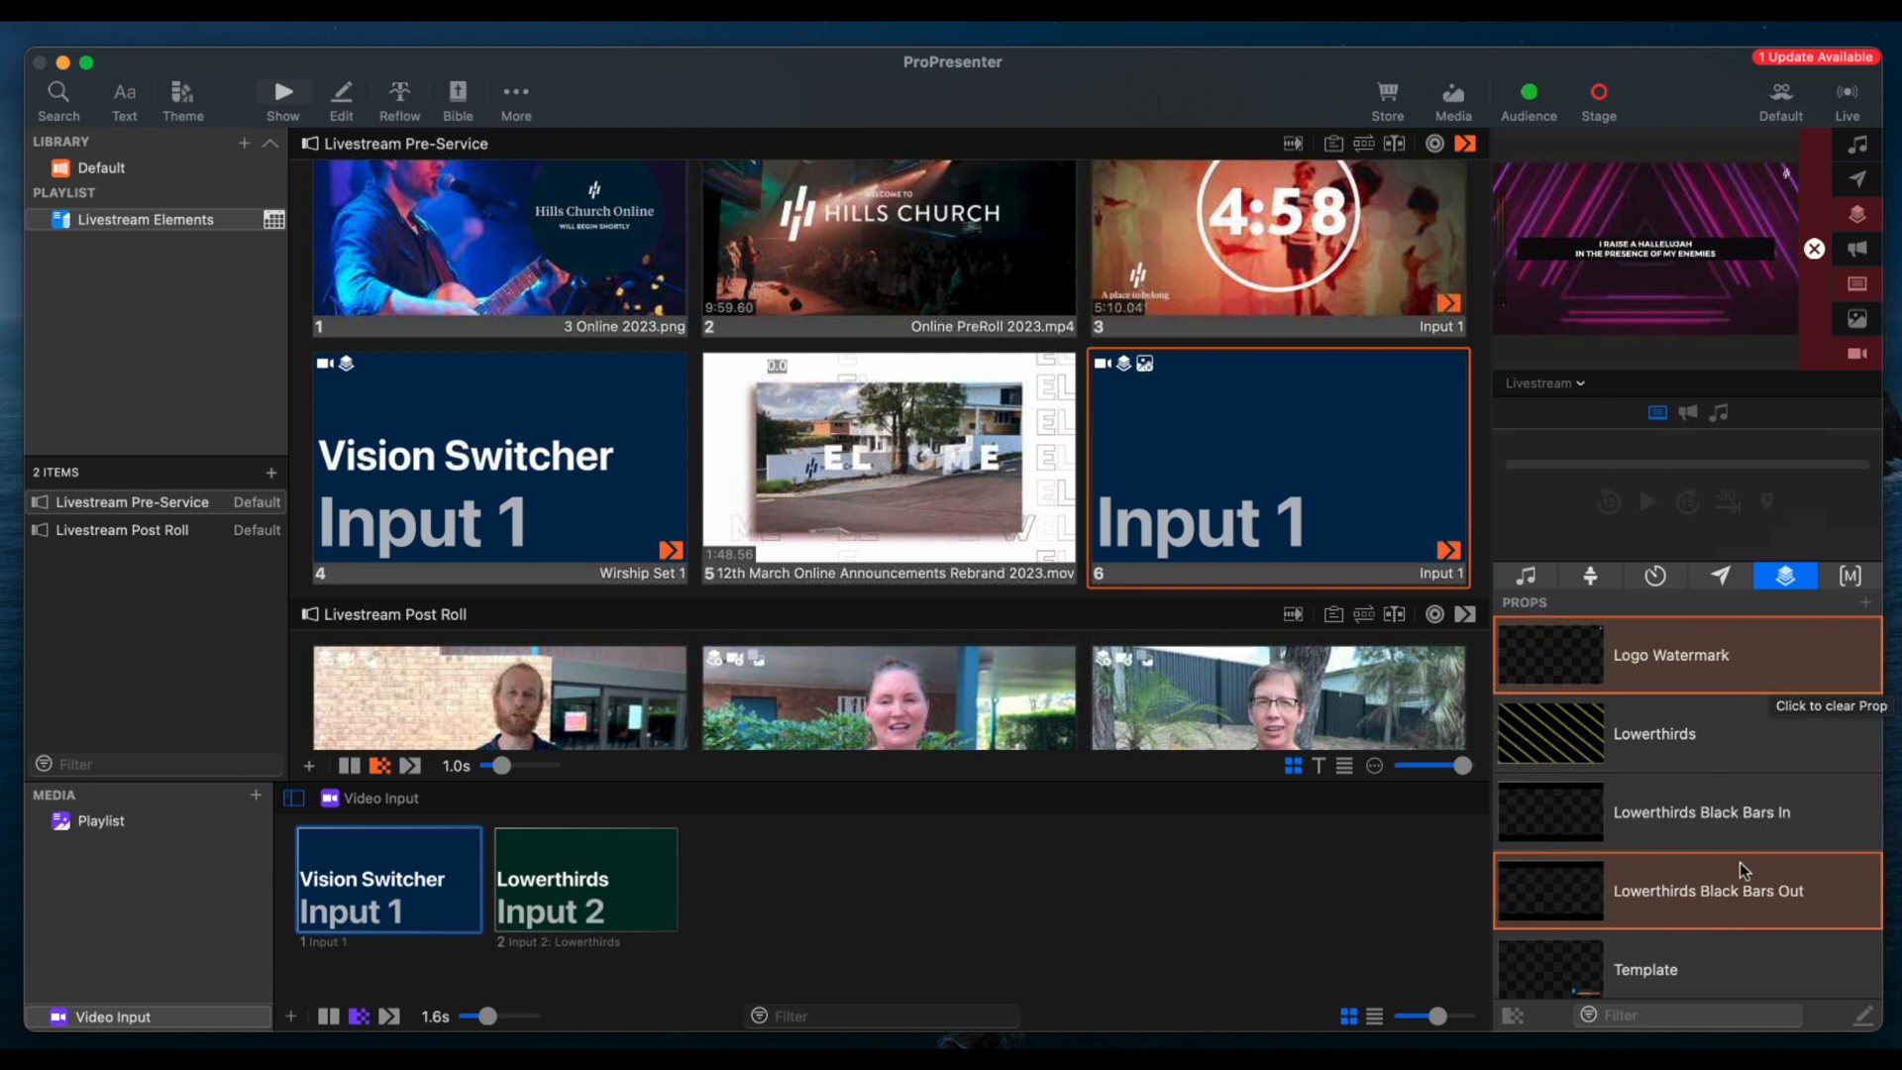
Trigger the Lowerthirds Black Bars In prop again, and toggle the Logo Watermark prop off and on
click(1757, 811)
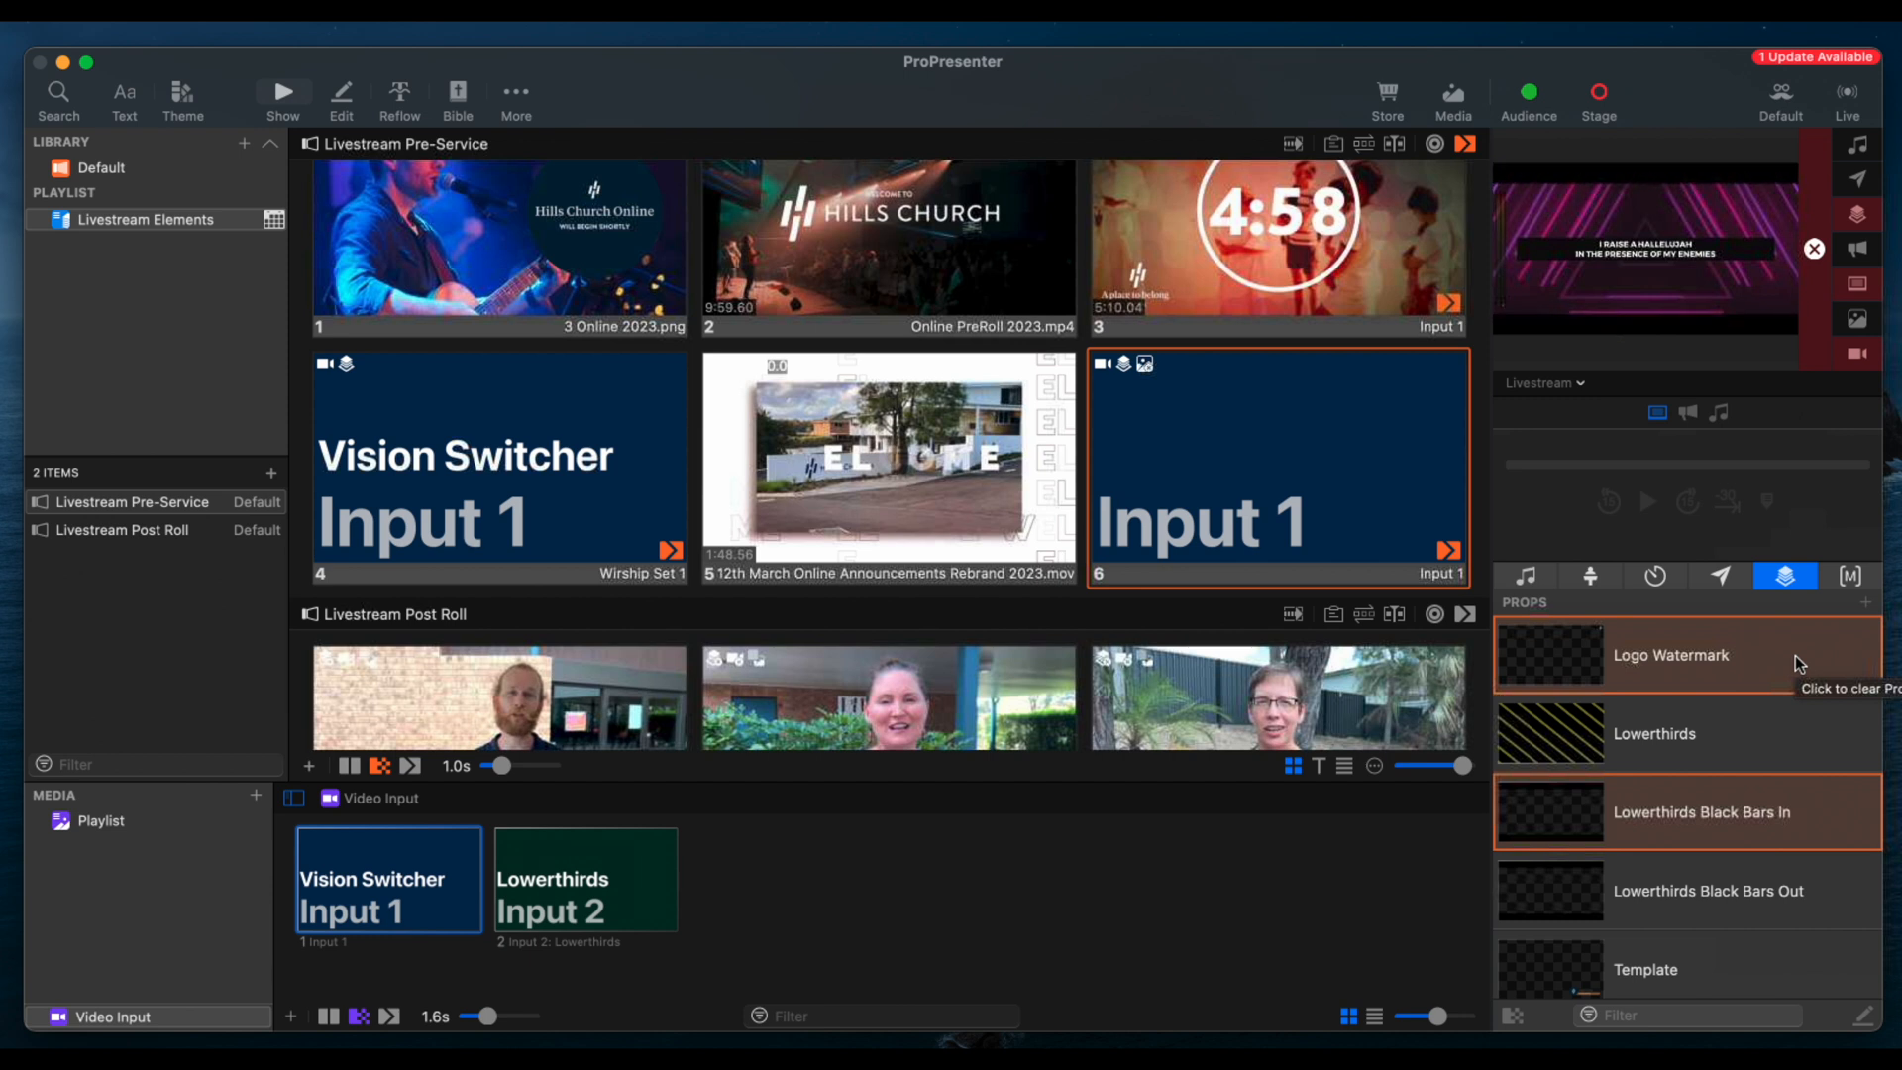
click(1800, 664)
click(1800, 664)
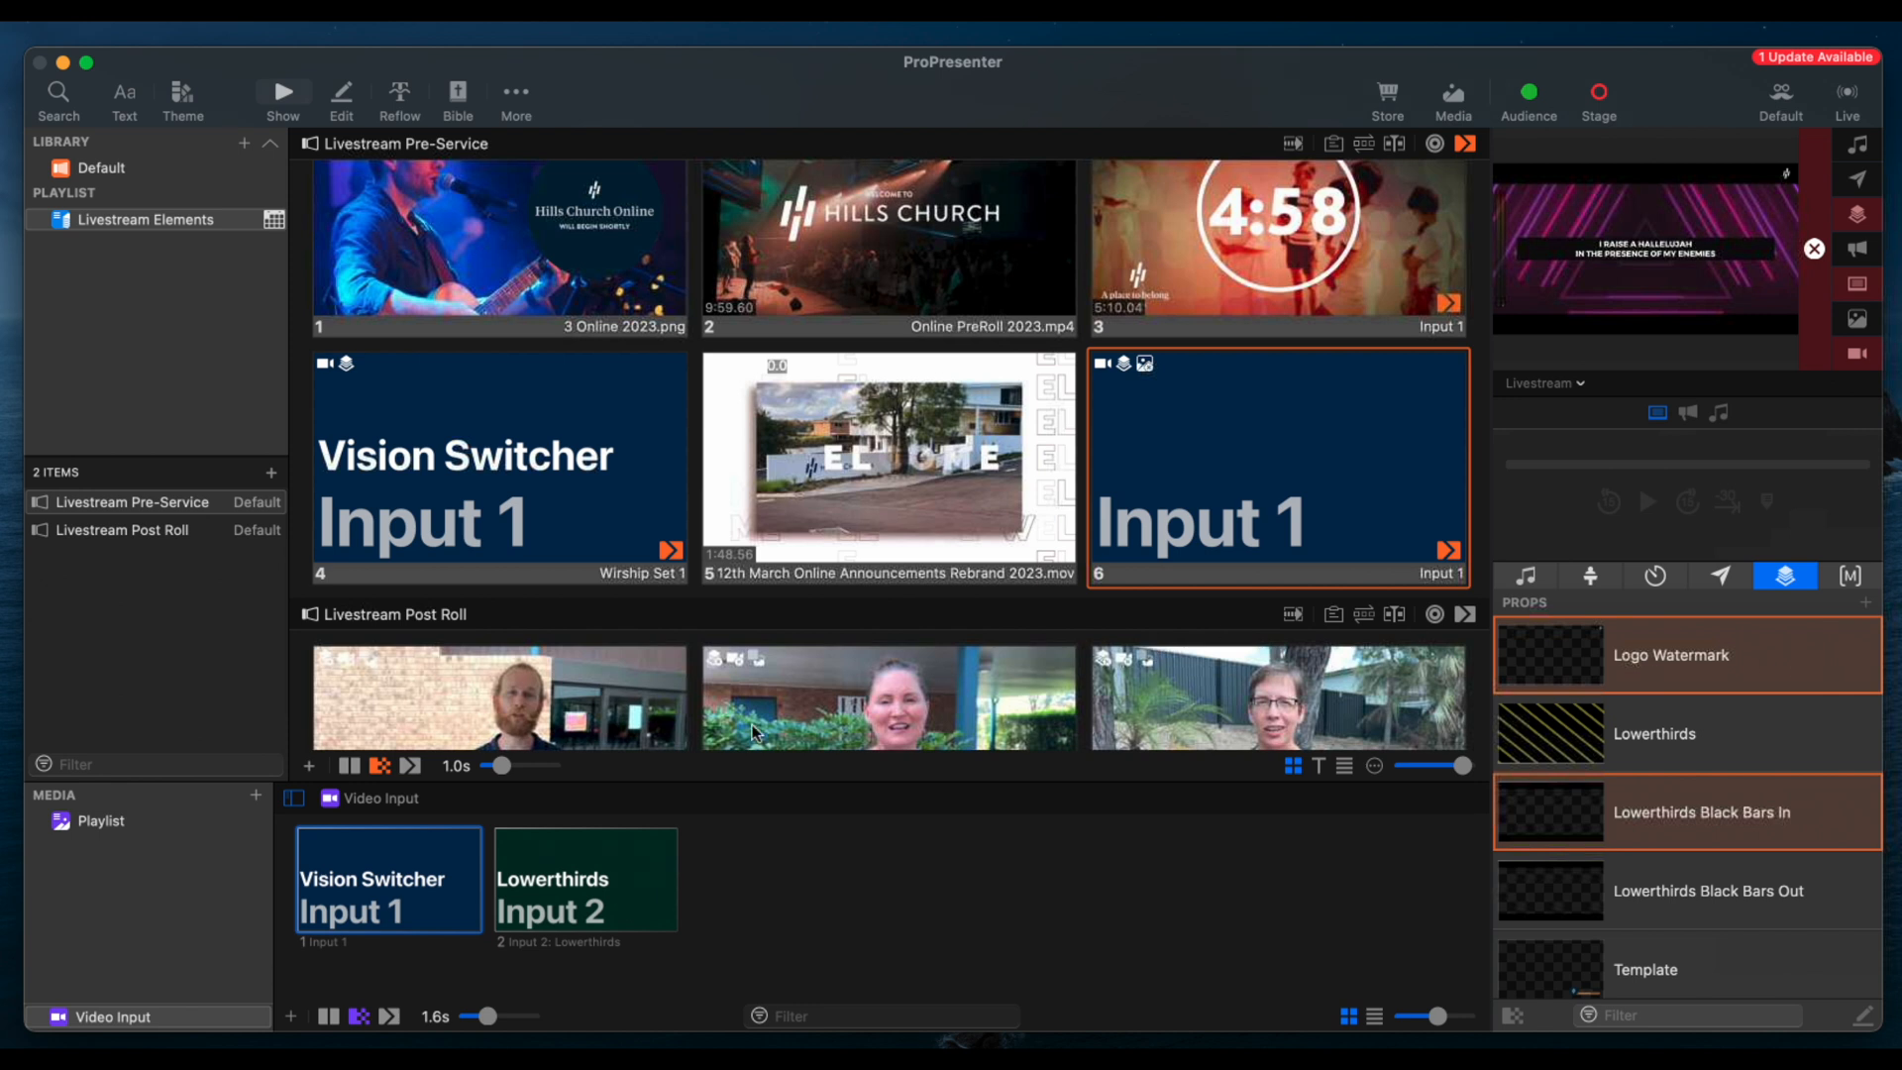
Hide the media bin, and play the first Livestream Post Roll video, skipping it to near its end
click(1115, 628)
click(1123, 502)
click(1456, 95)
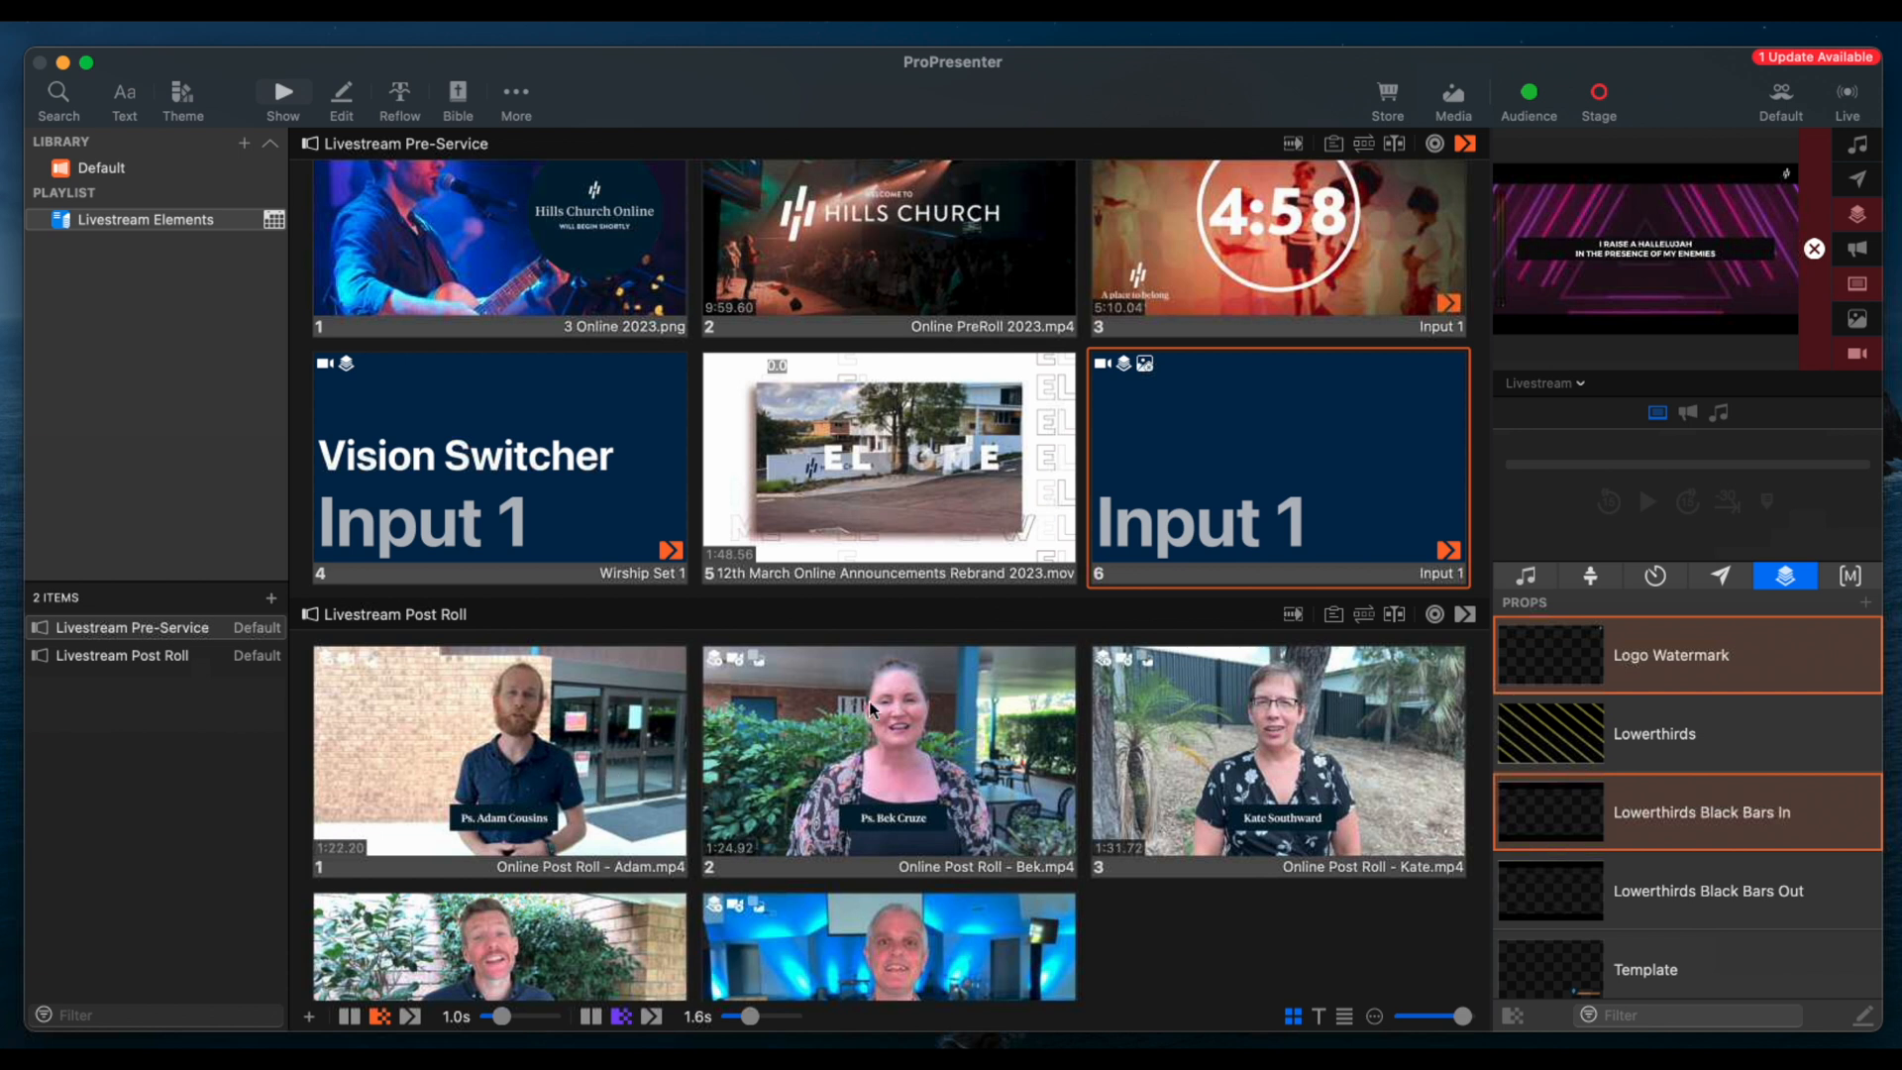
click(444, 755)
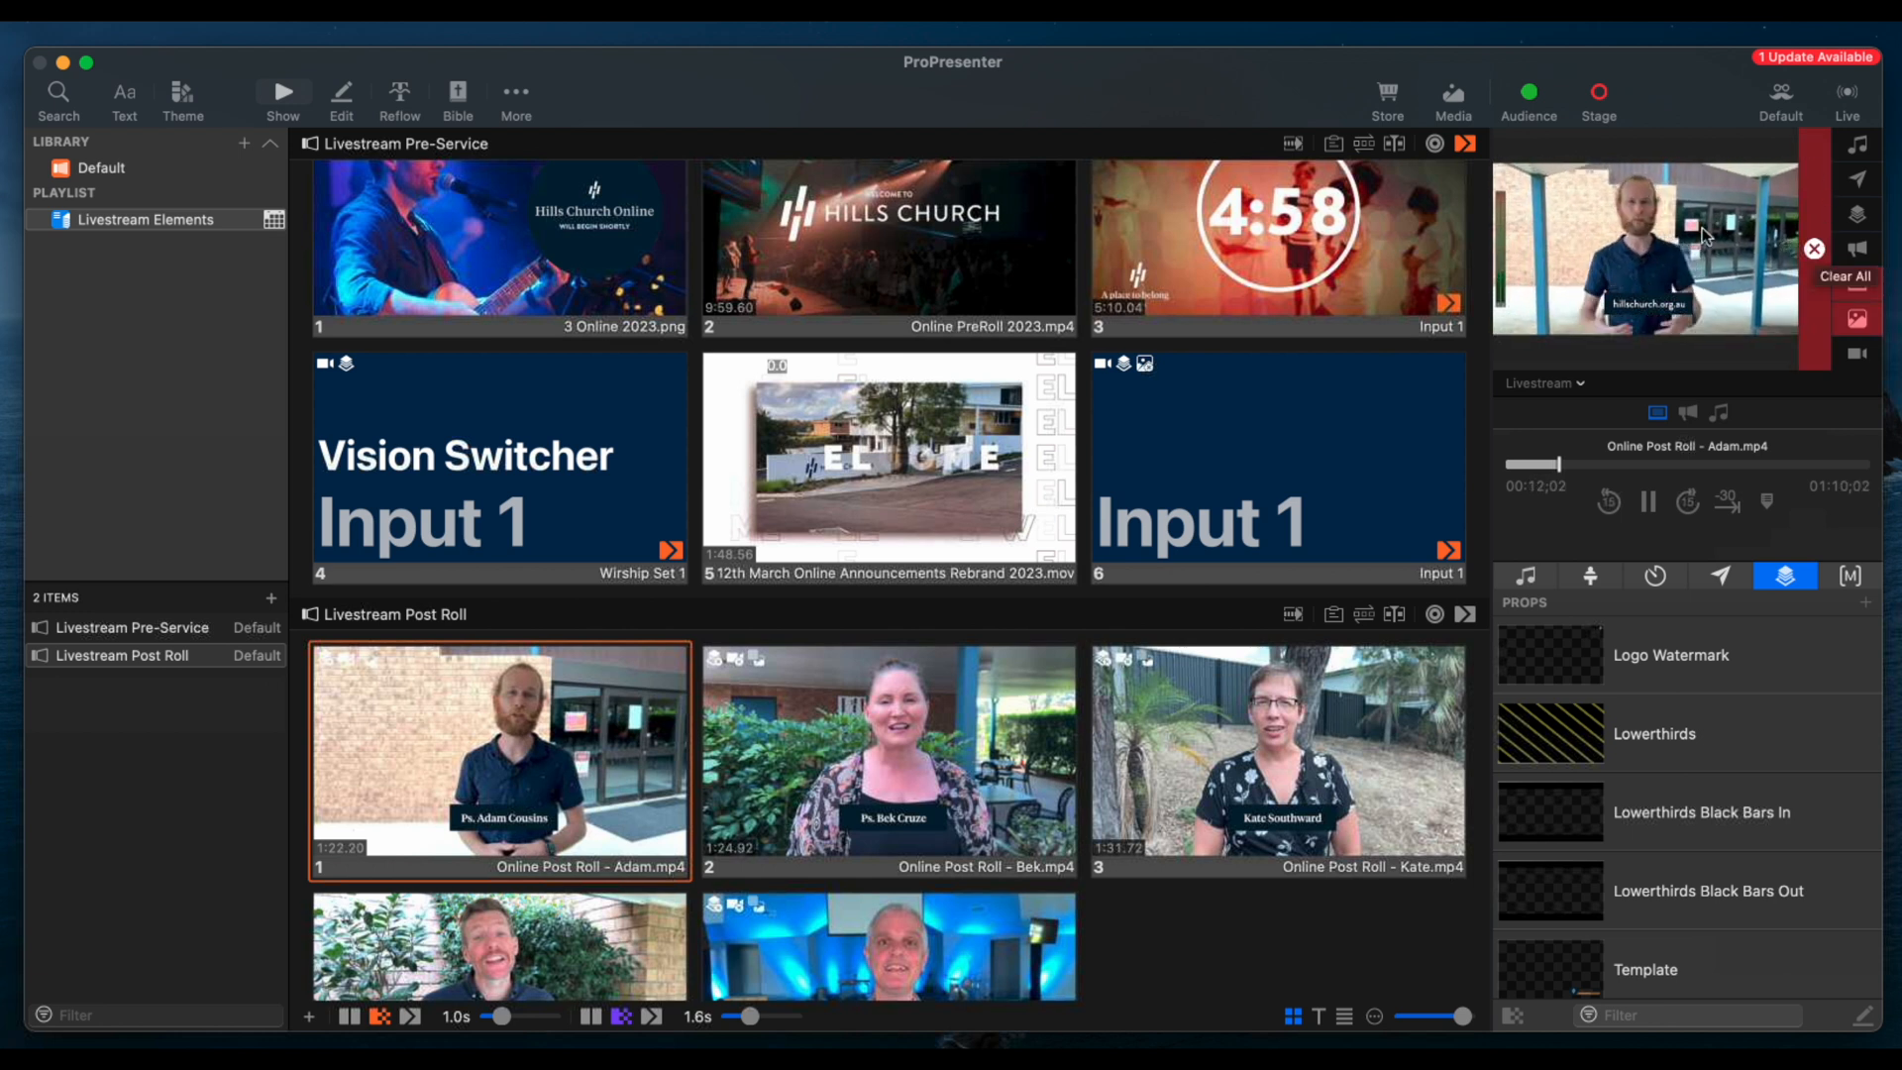
click(1816, 463)
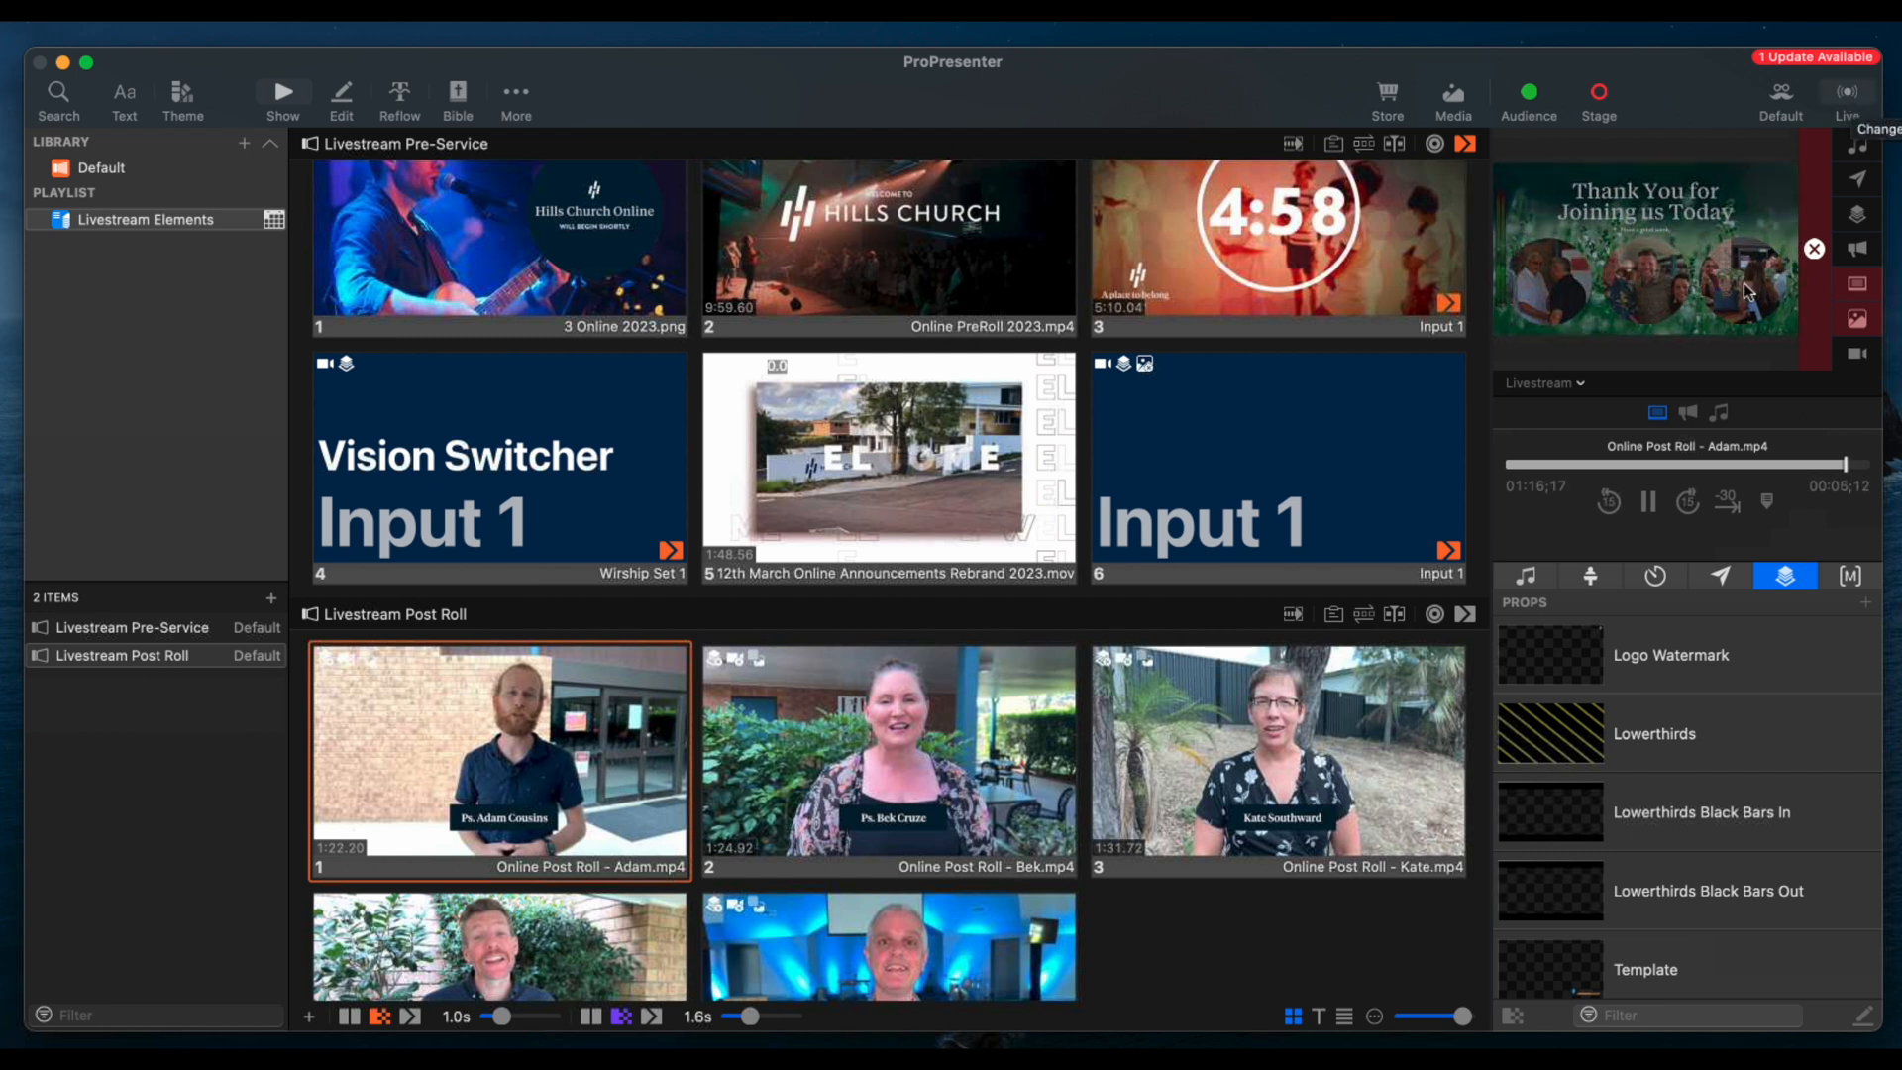
View the Live menu's capture options and close it without choosing one
click(1814, 249)
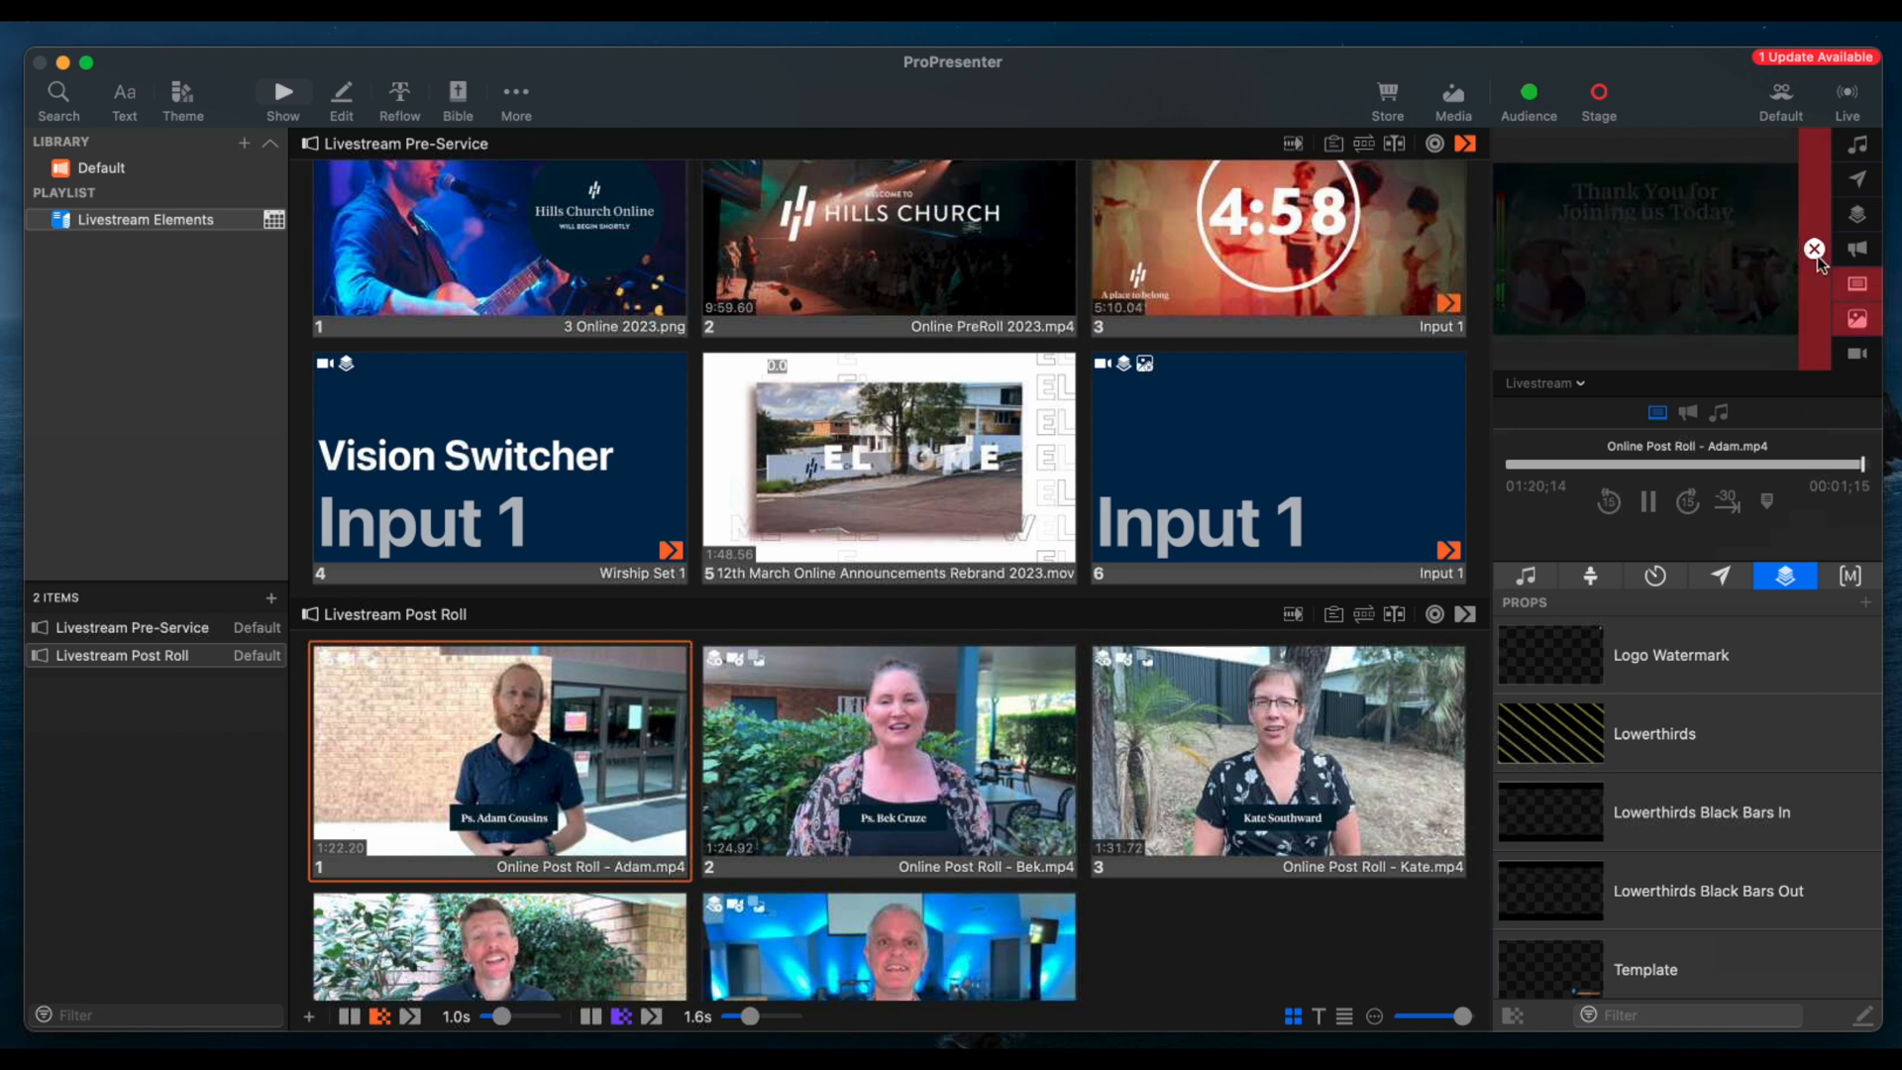
click(1849, 93)
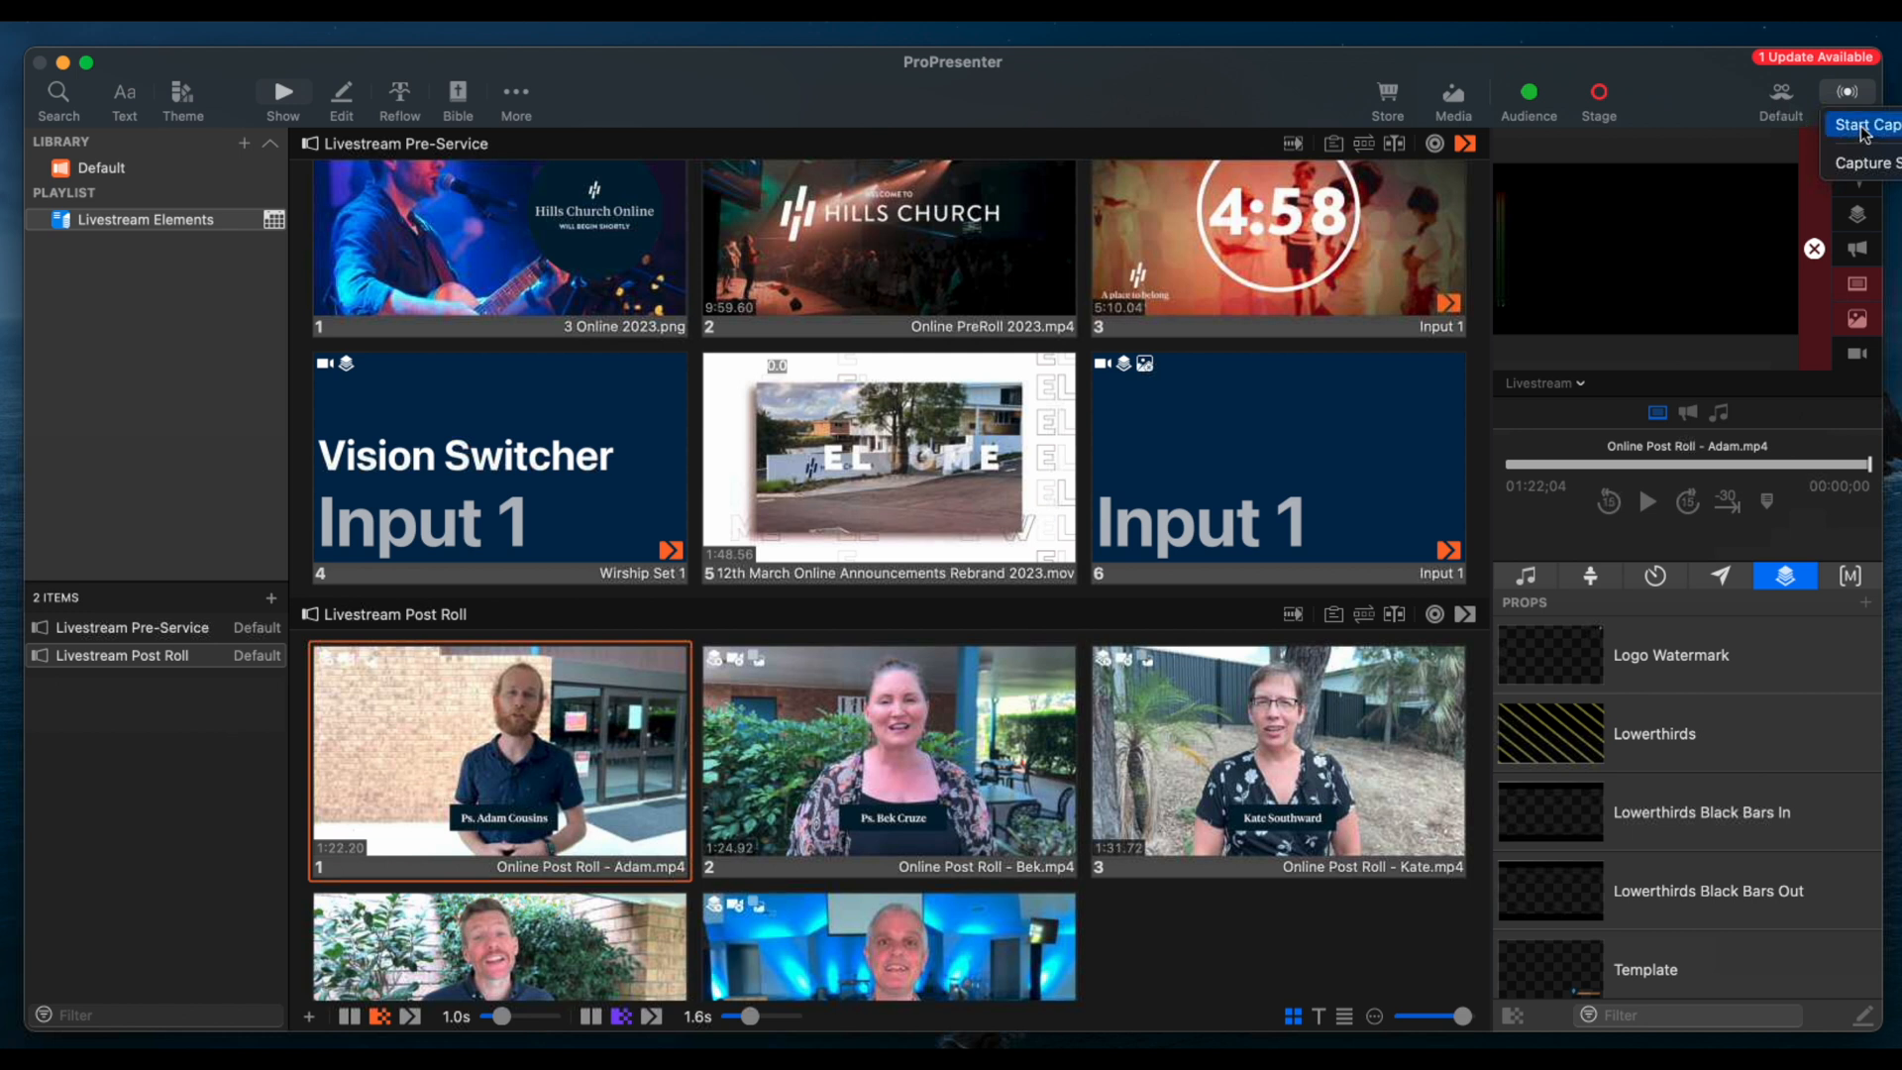
click(1705, 102)
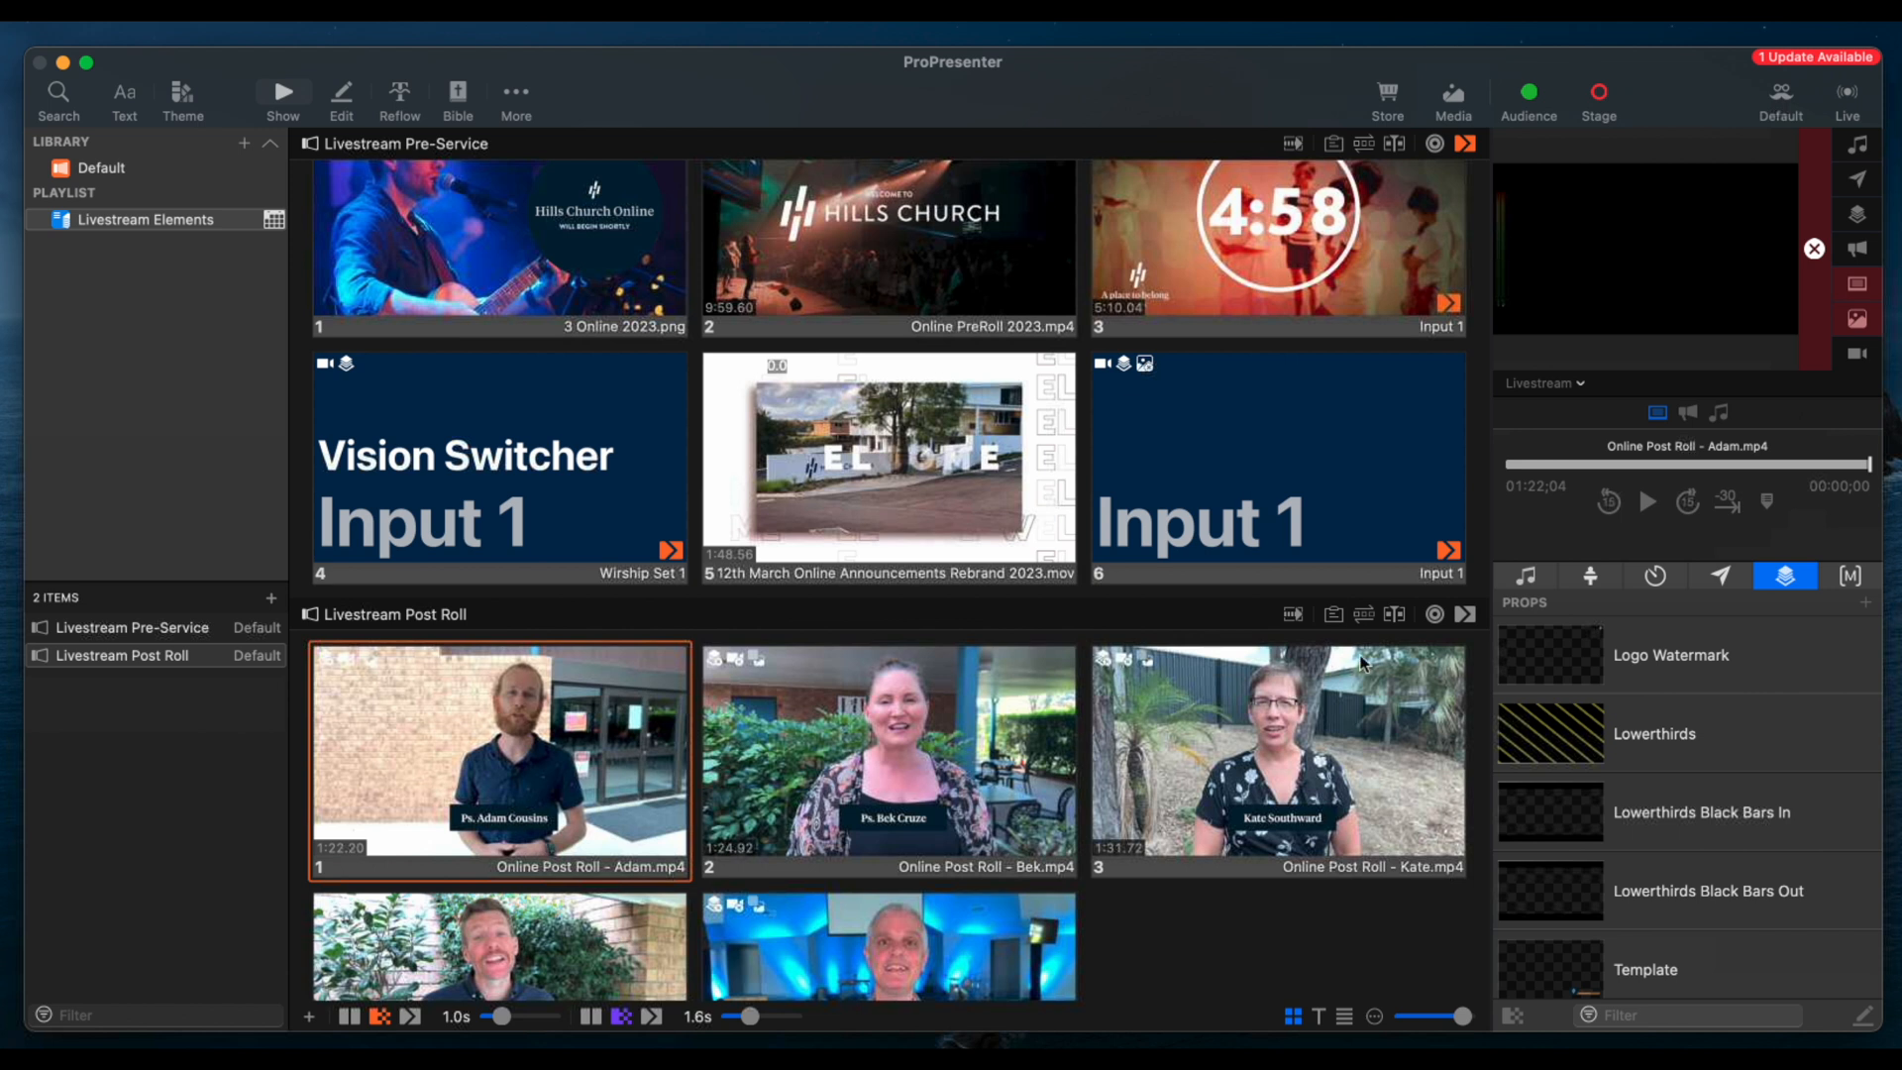
Trigger and clear each of the two presenter name props listed directly below the Template prop
scroll(1656, 862, down, 4)
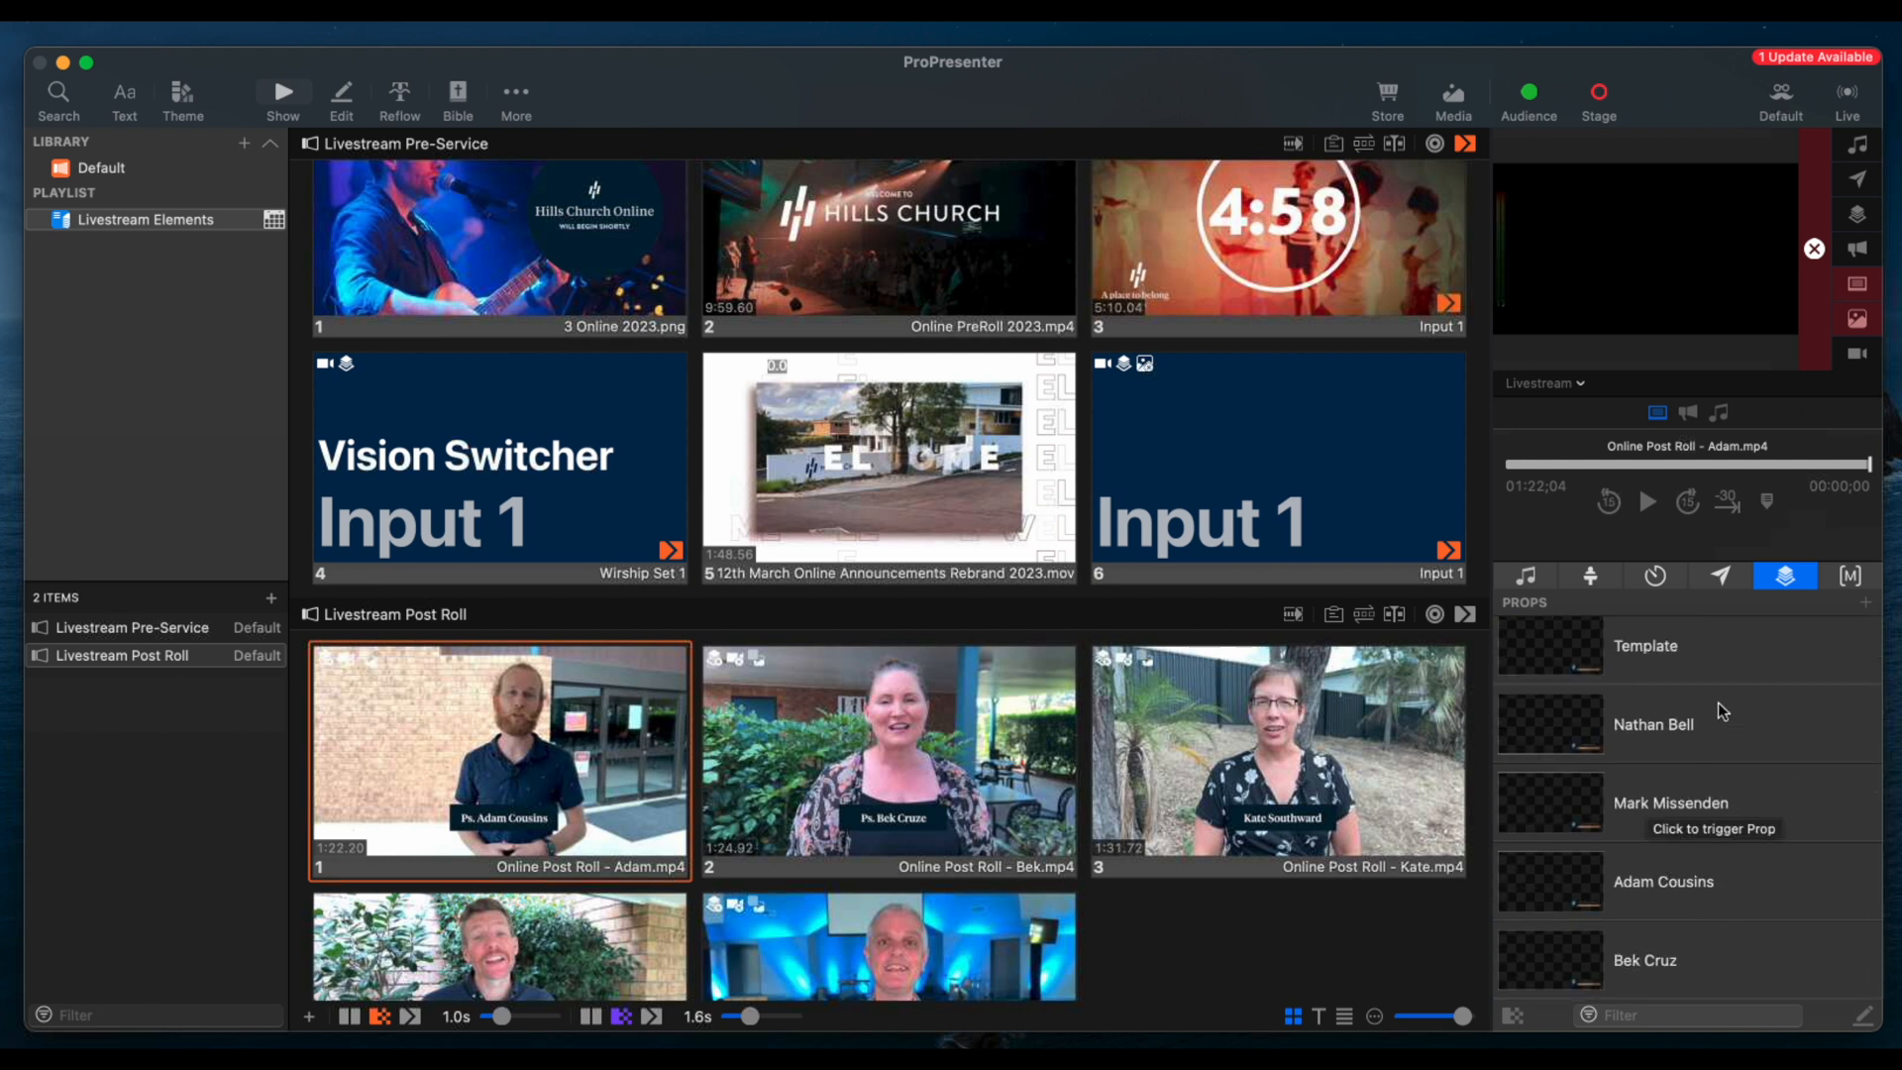
click(1664, 715)
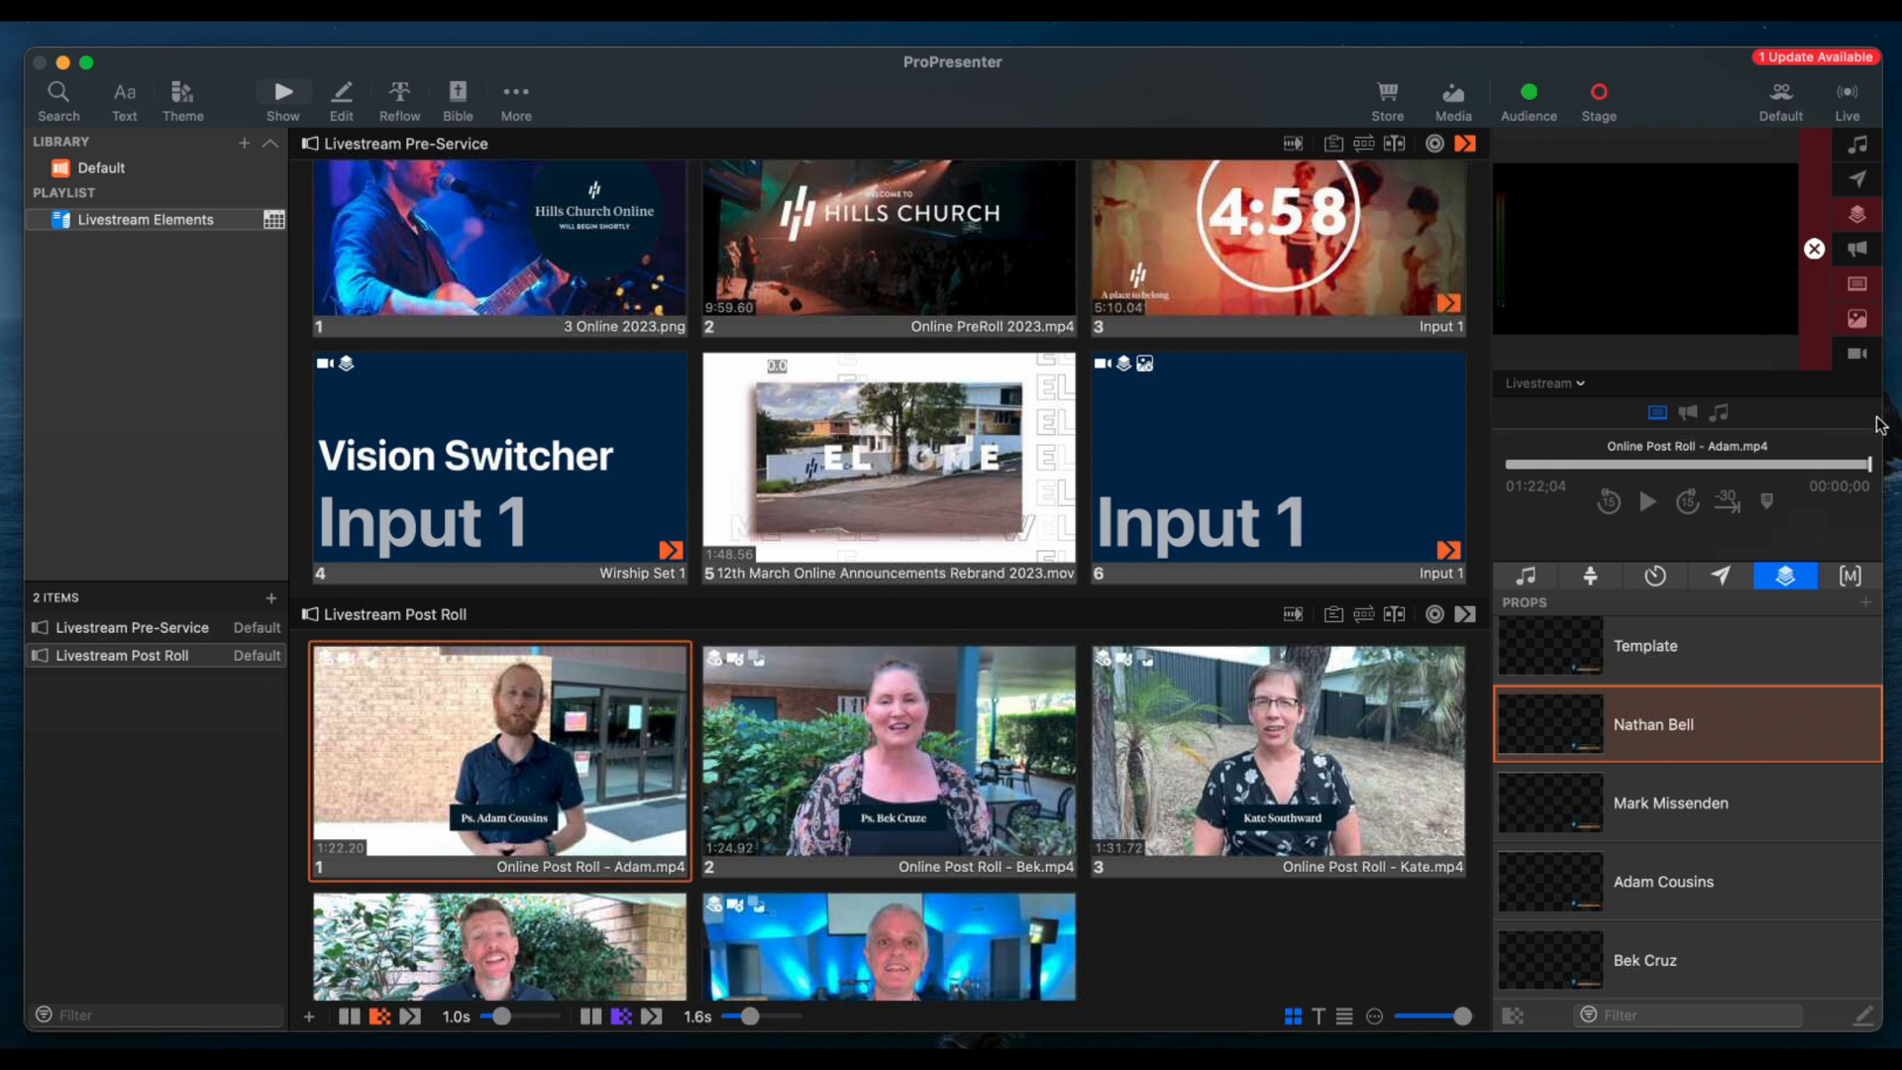
click(1735, 753)
click(1693, 792)
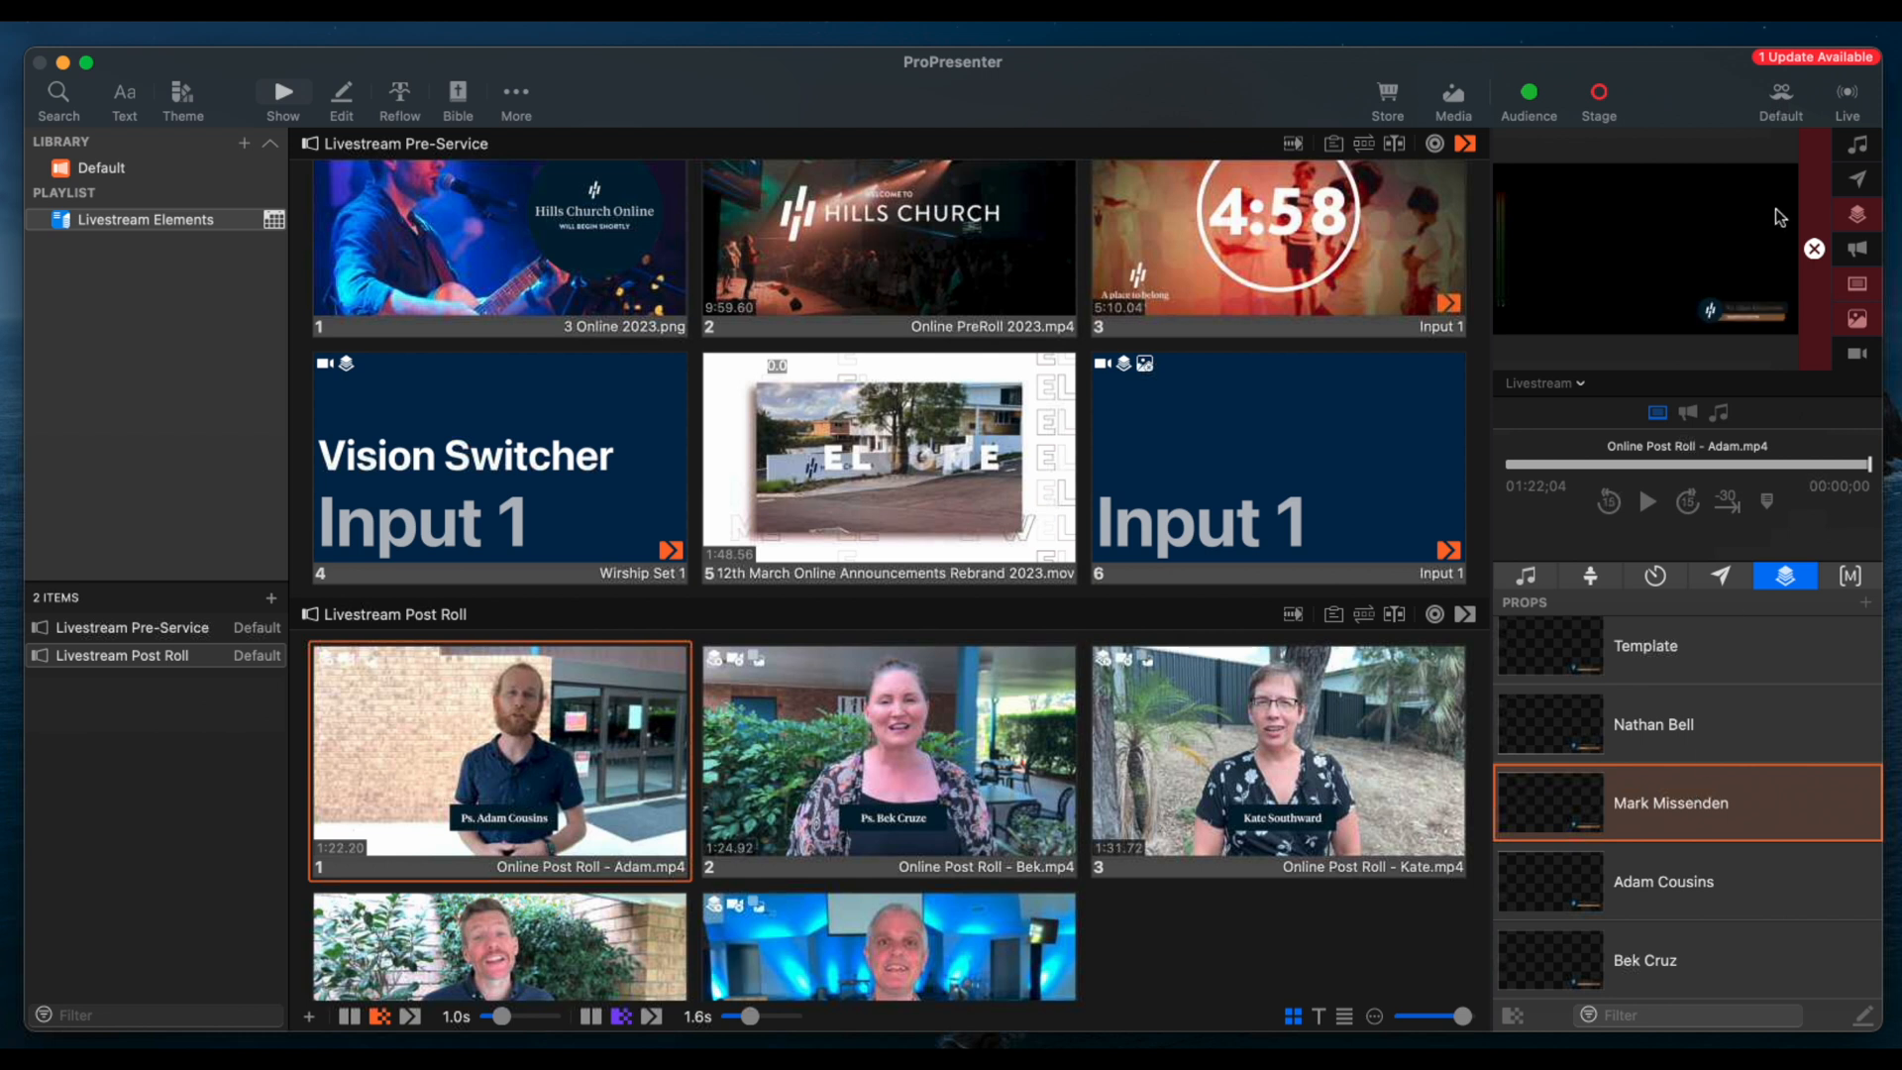
click(1756, 794)
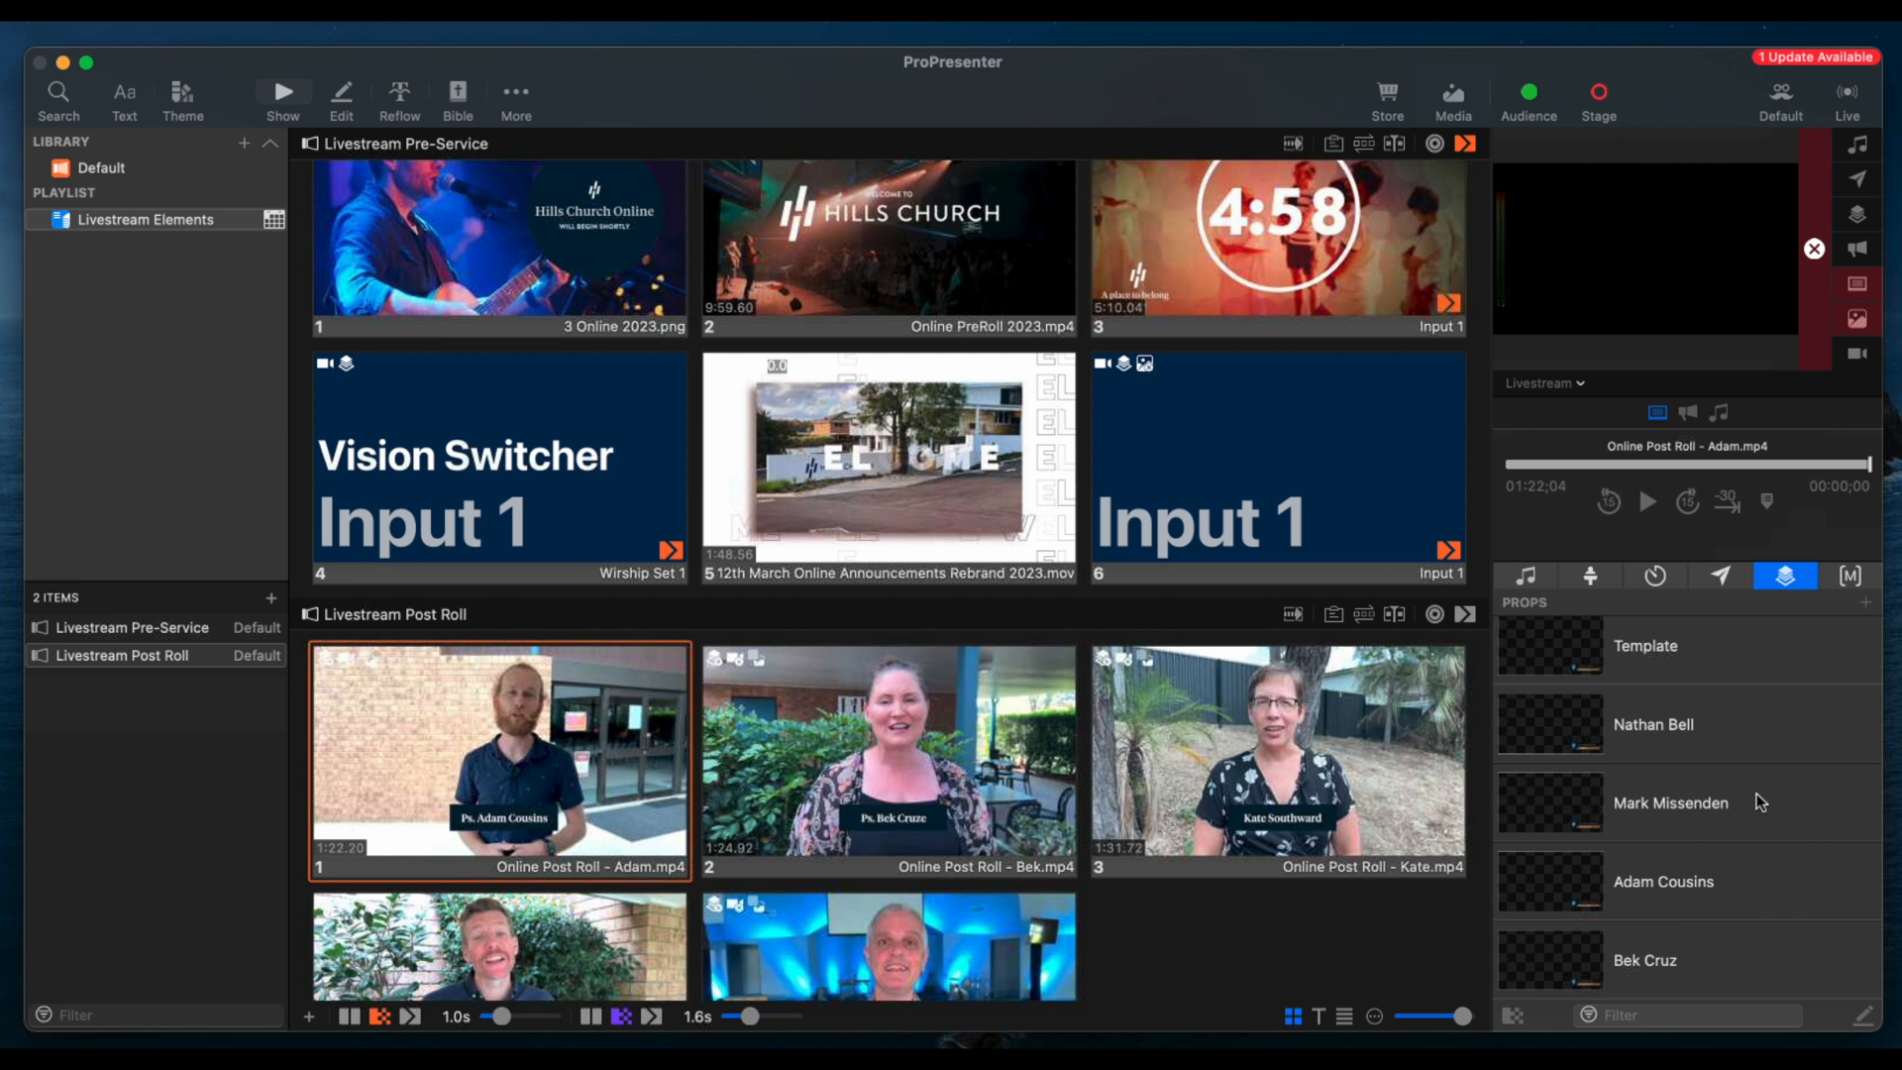
Open the Template prop in the editor to examine its name and role lower third, and return to the show view
right_click(1712, 651)
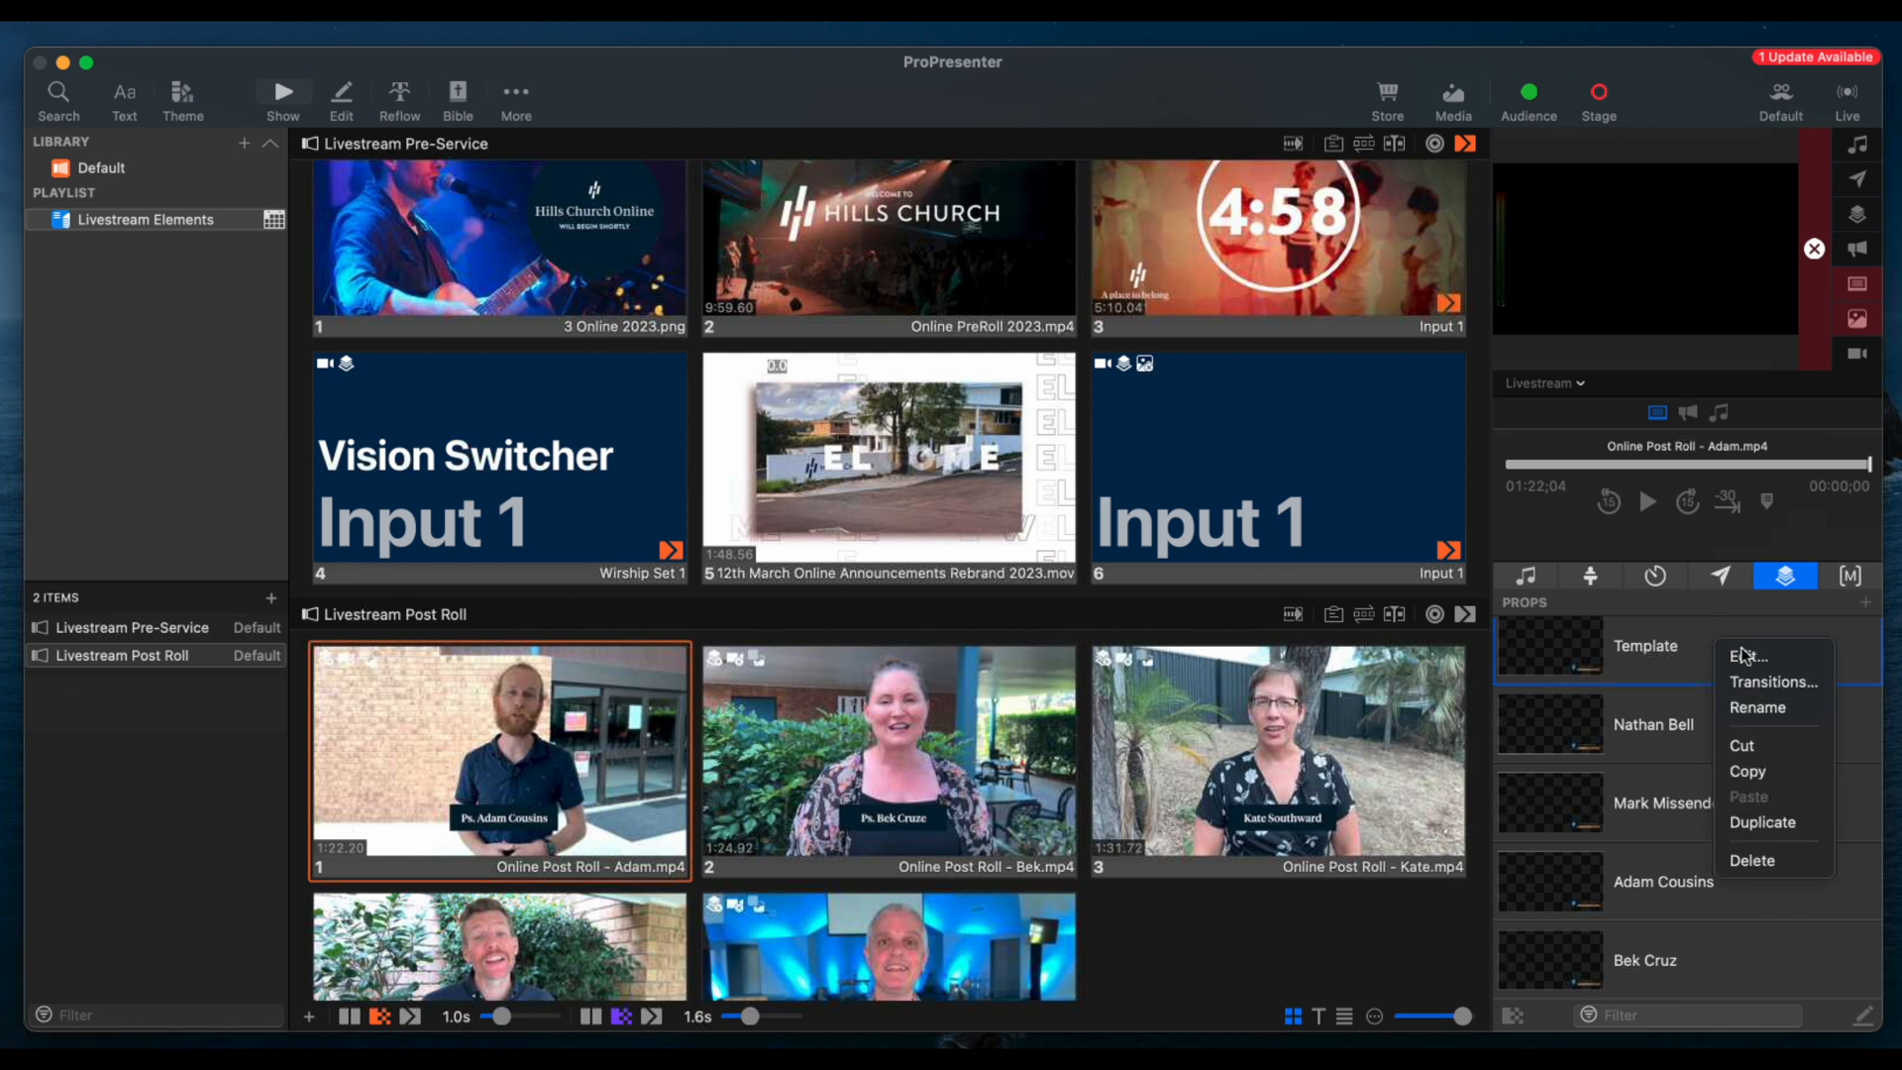
click(1750, 656)
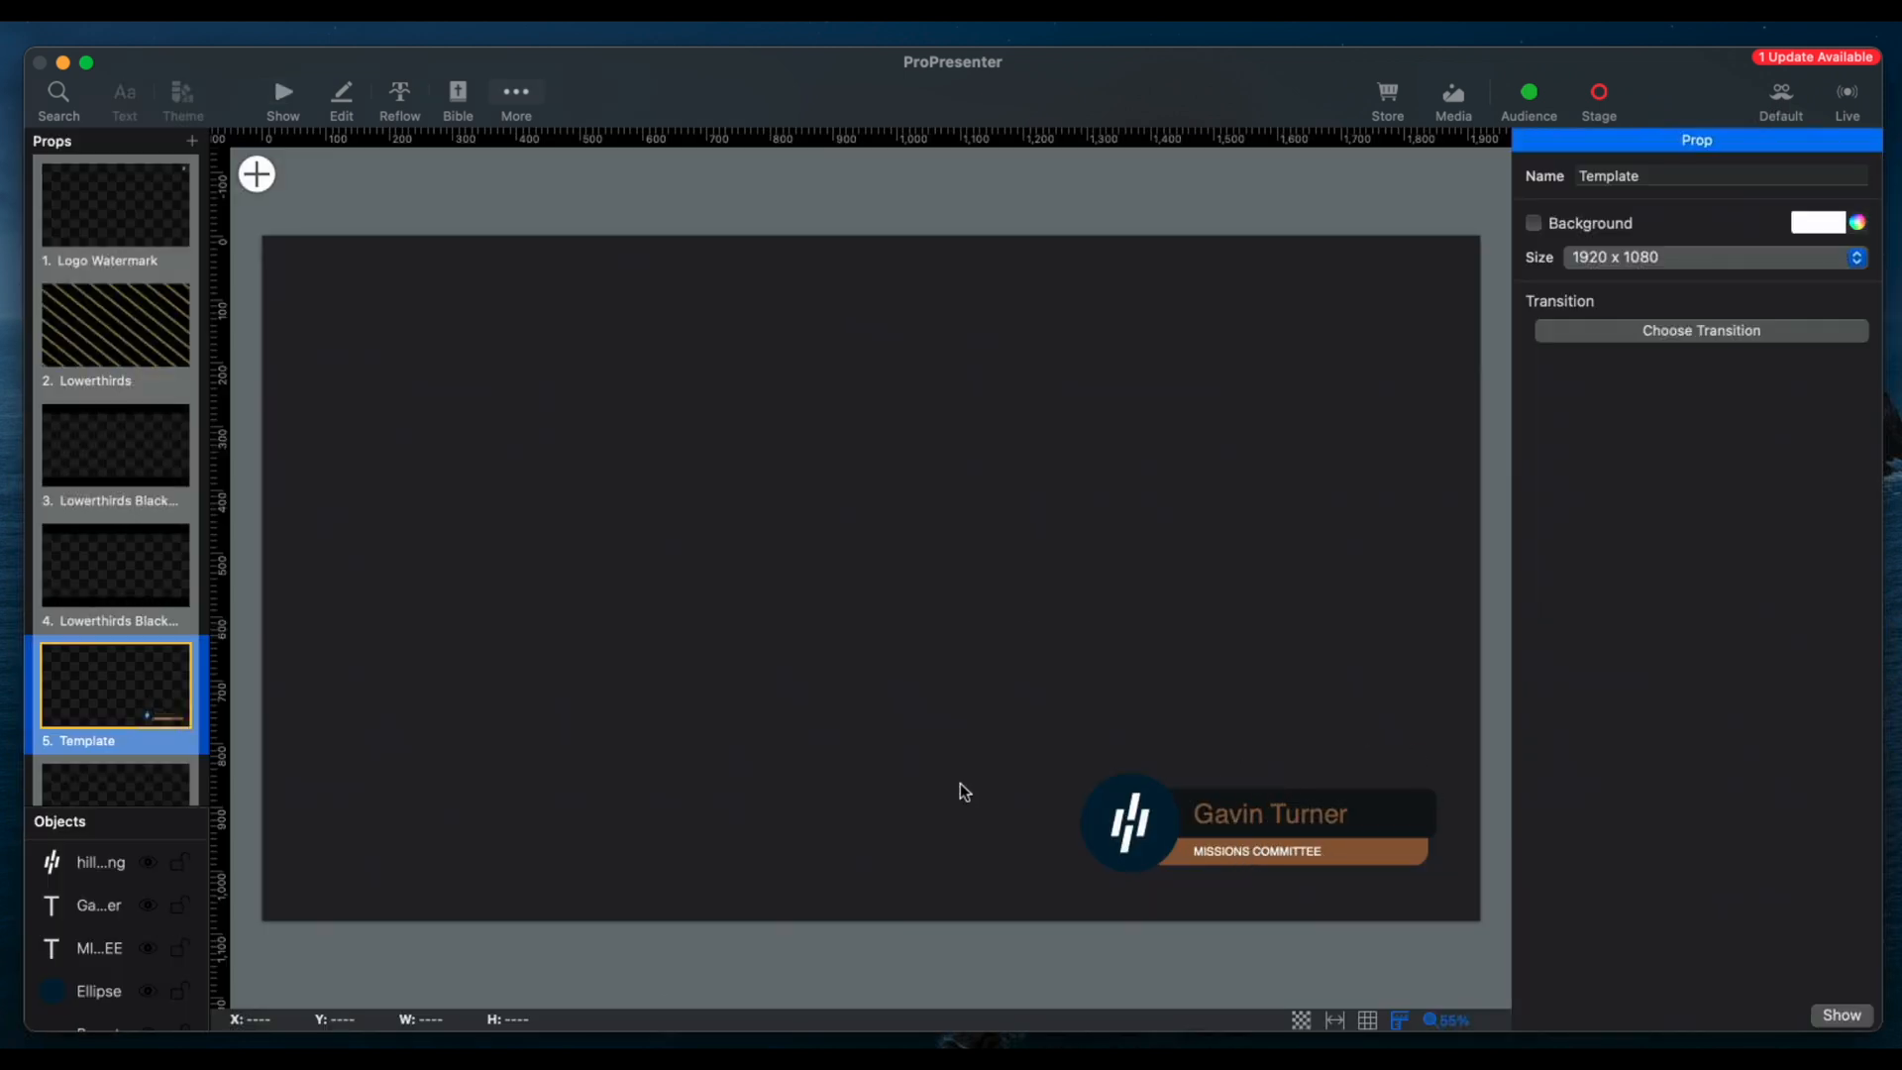
click(284, 93)
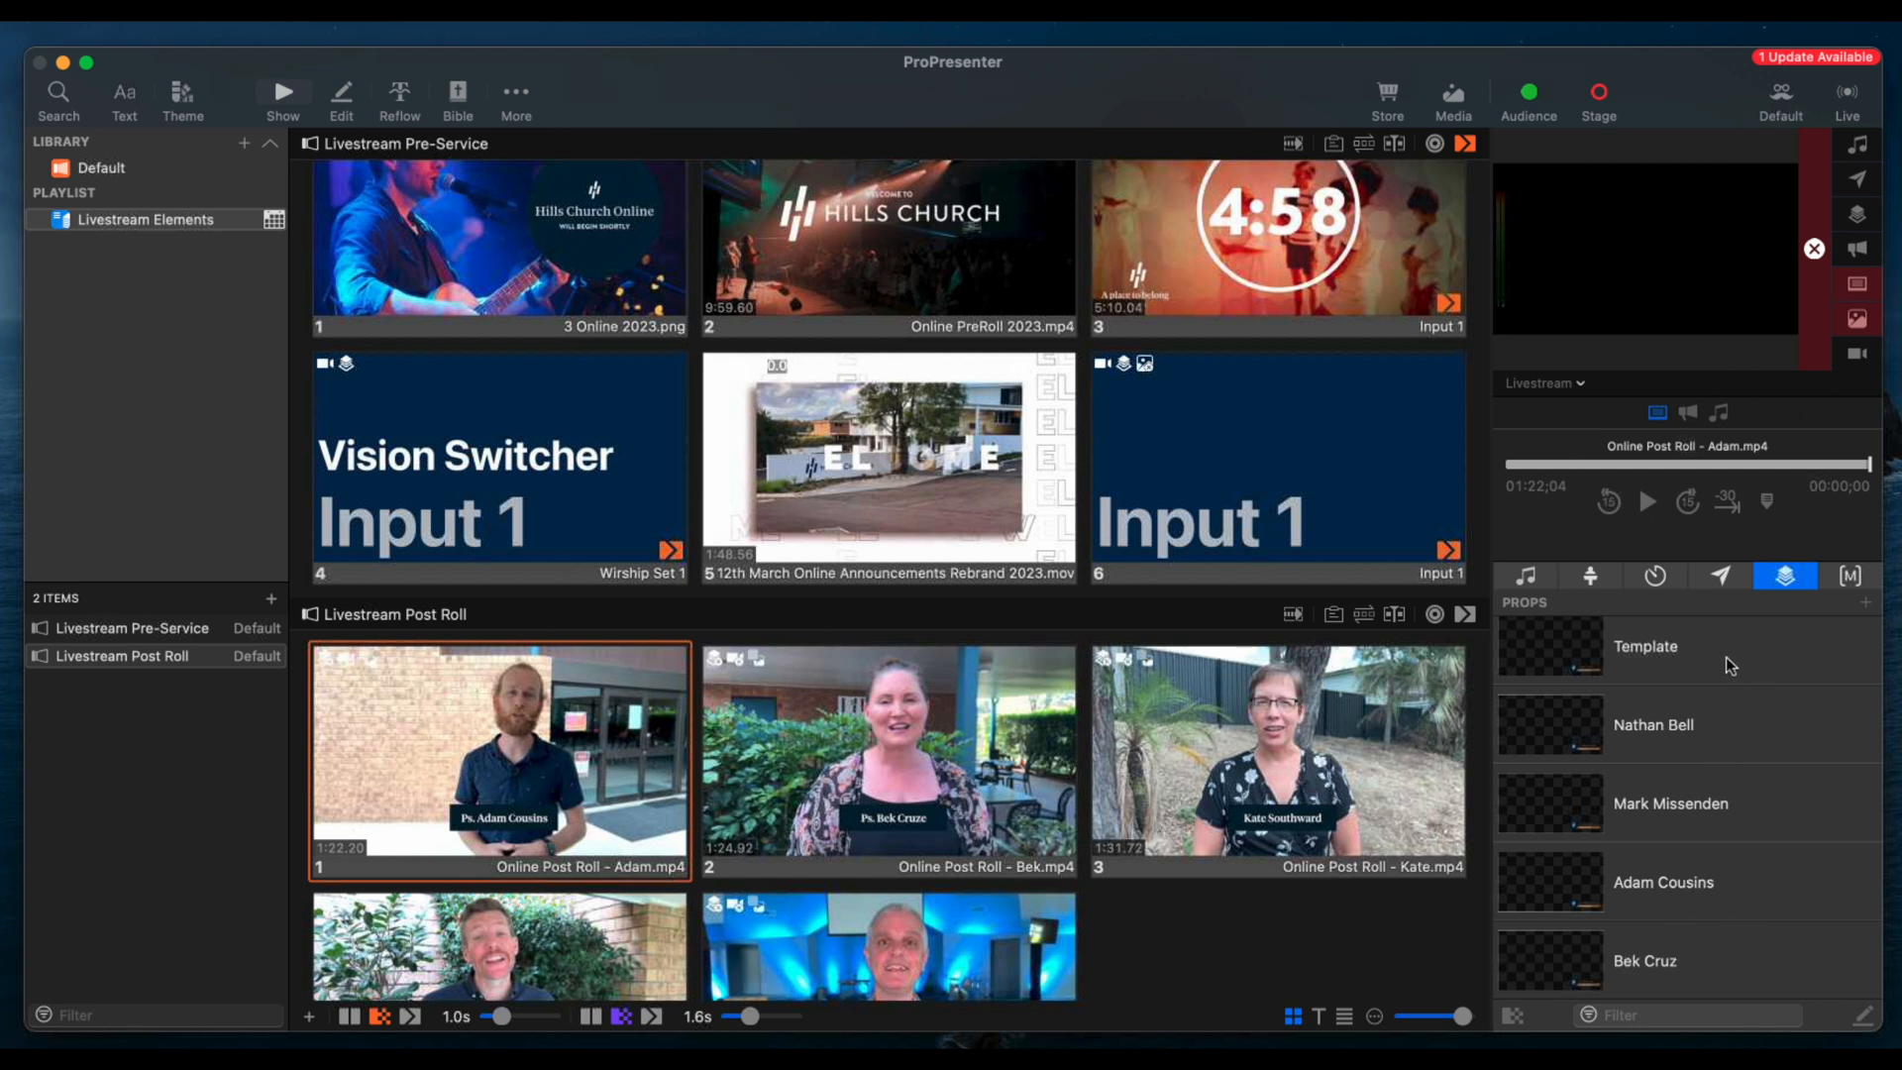
scroll(1725, 657, up, 5)
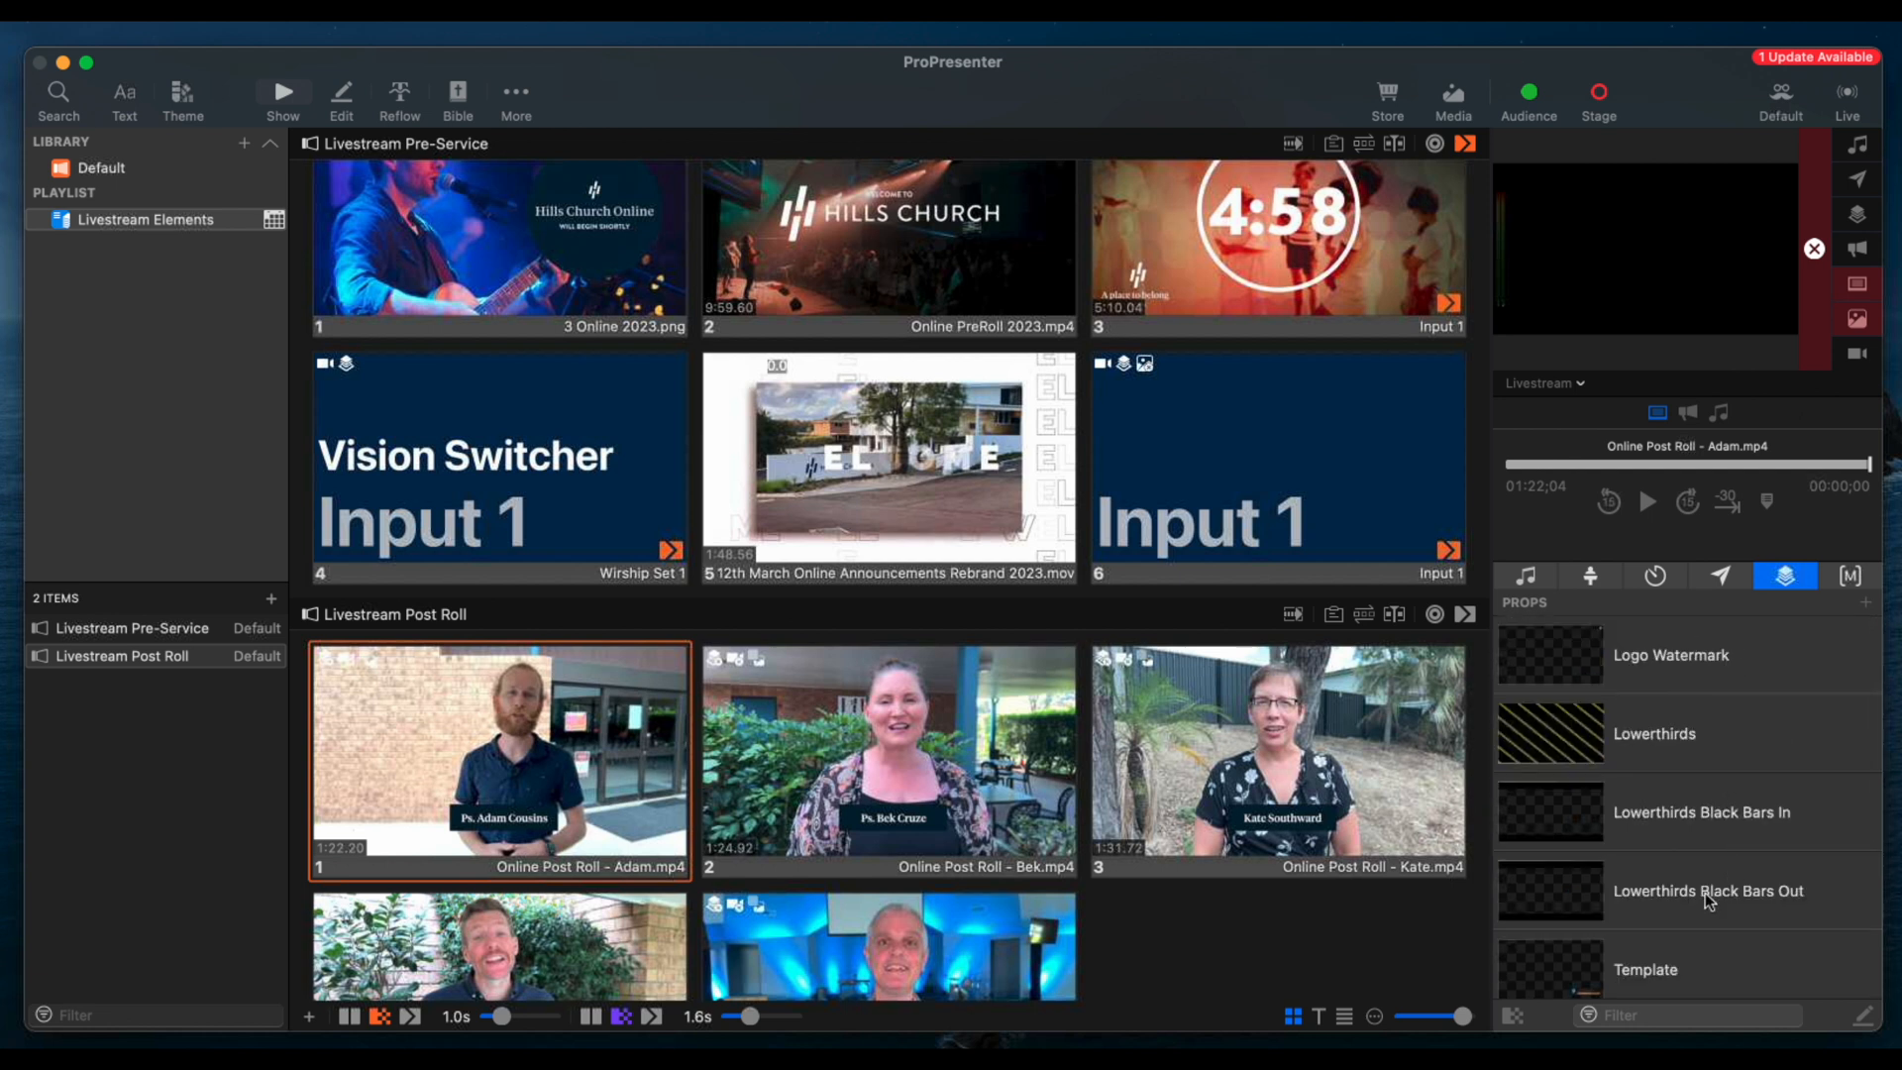
scroll(1704, 894, down, 5)
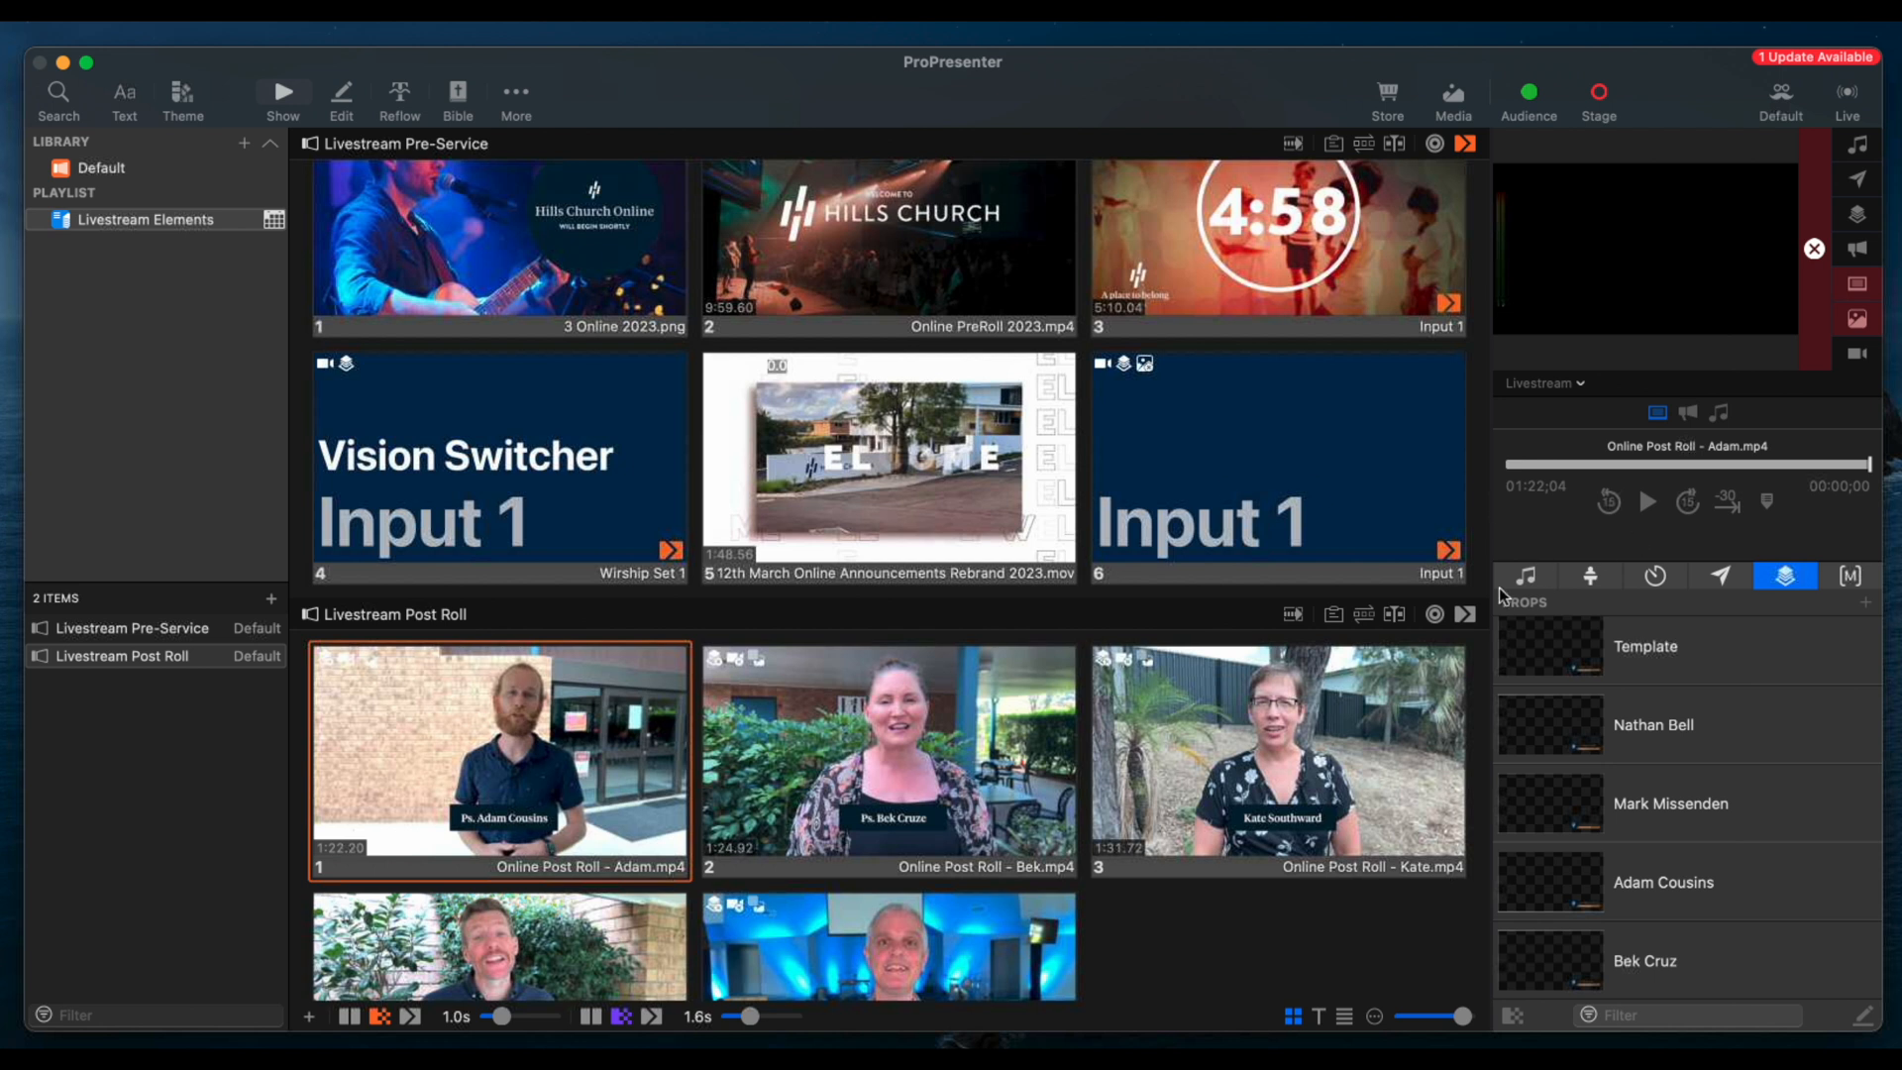
scroll(1672, 756, up, 3)
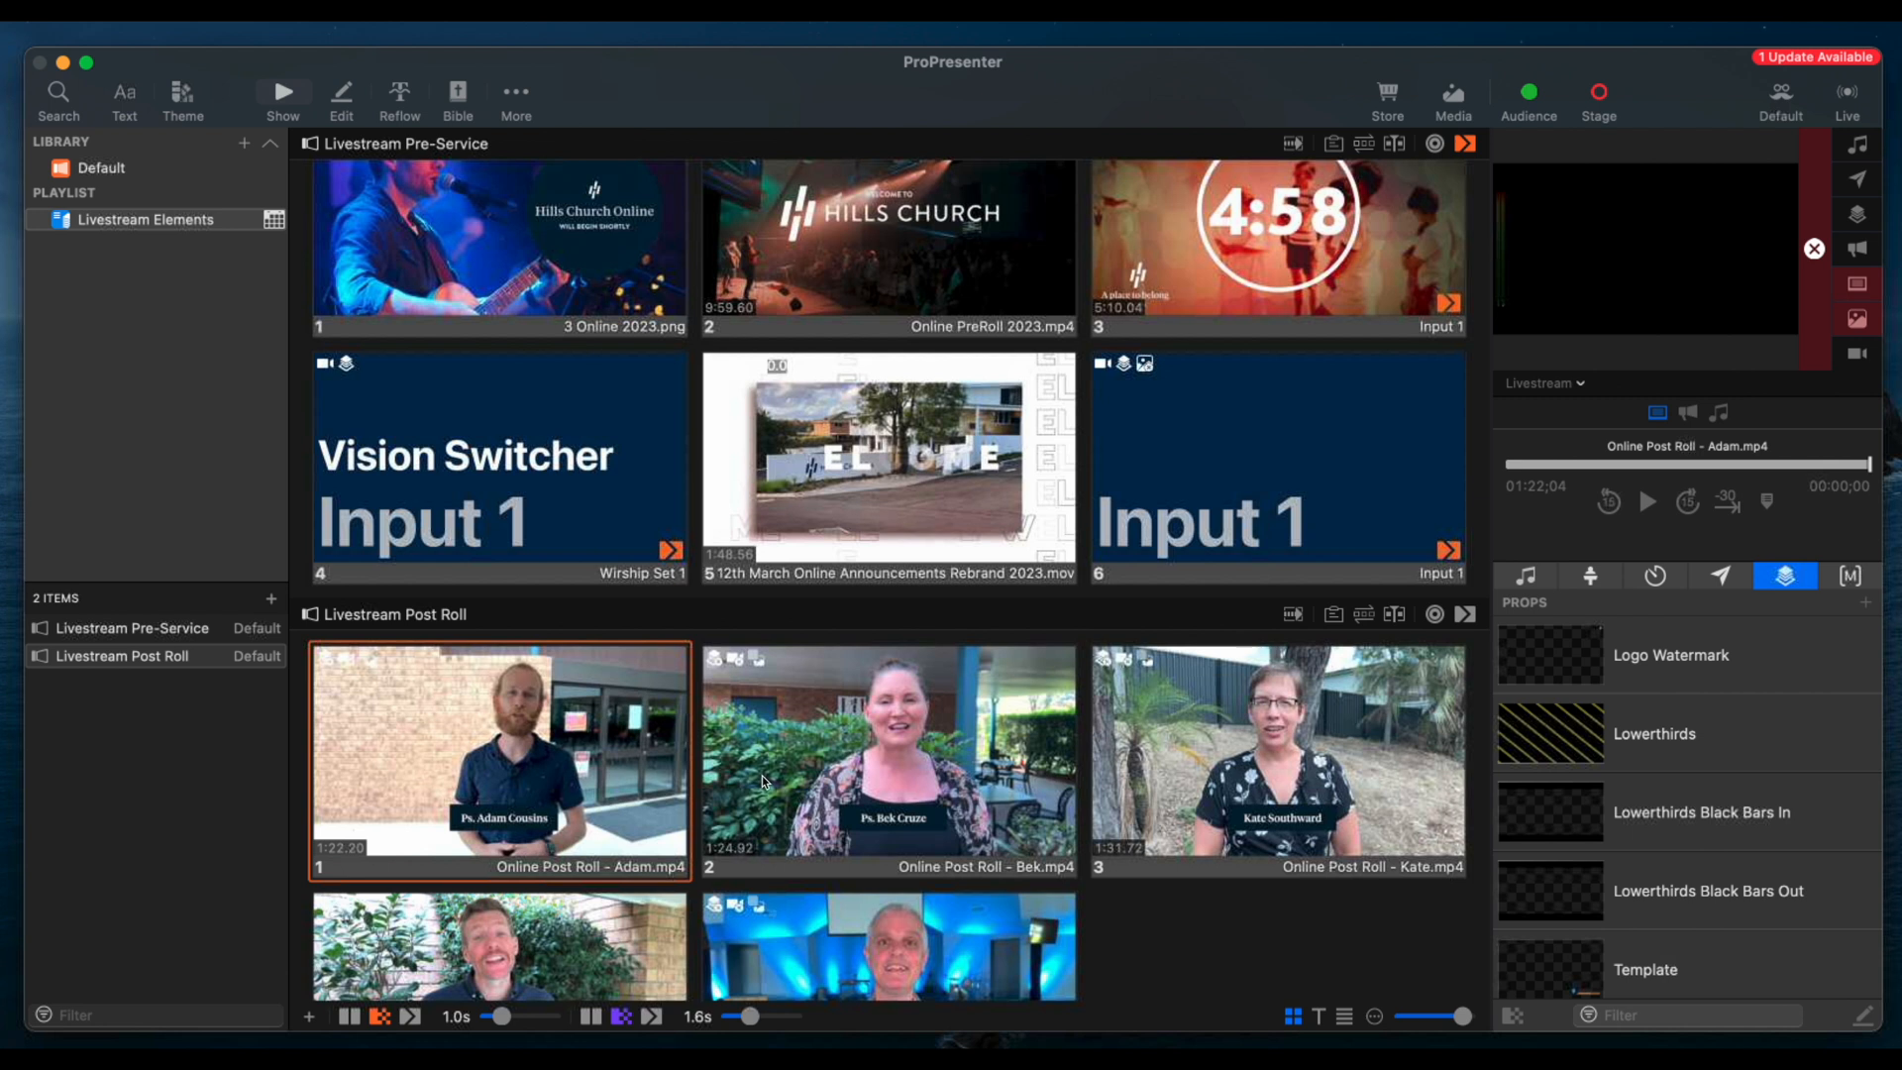
Trigger the Lowerthirds prop alone and over the replayed first Livestream Post Roll video, and clear everything from the output
click(1664, 740)
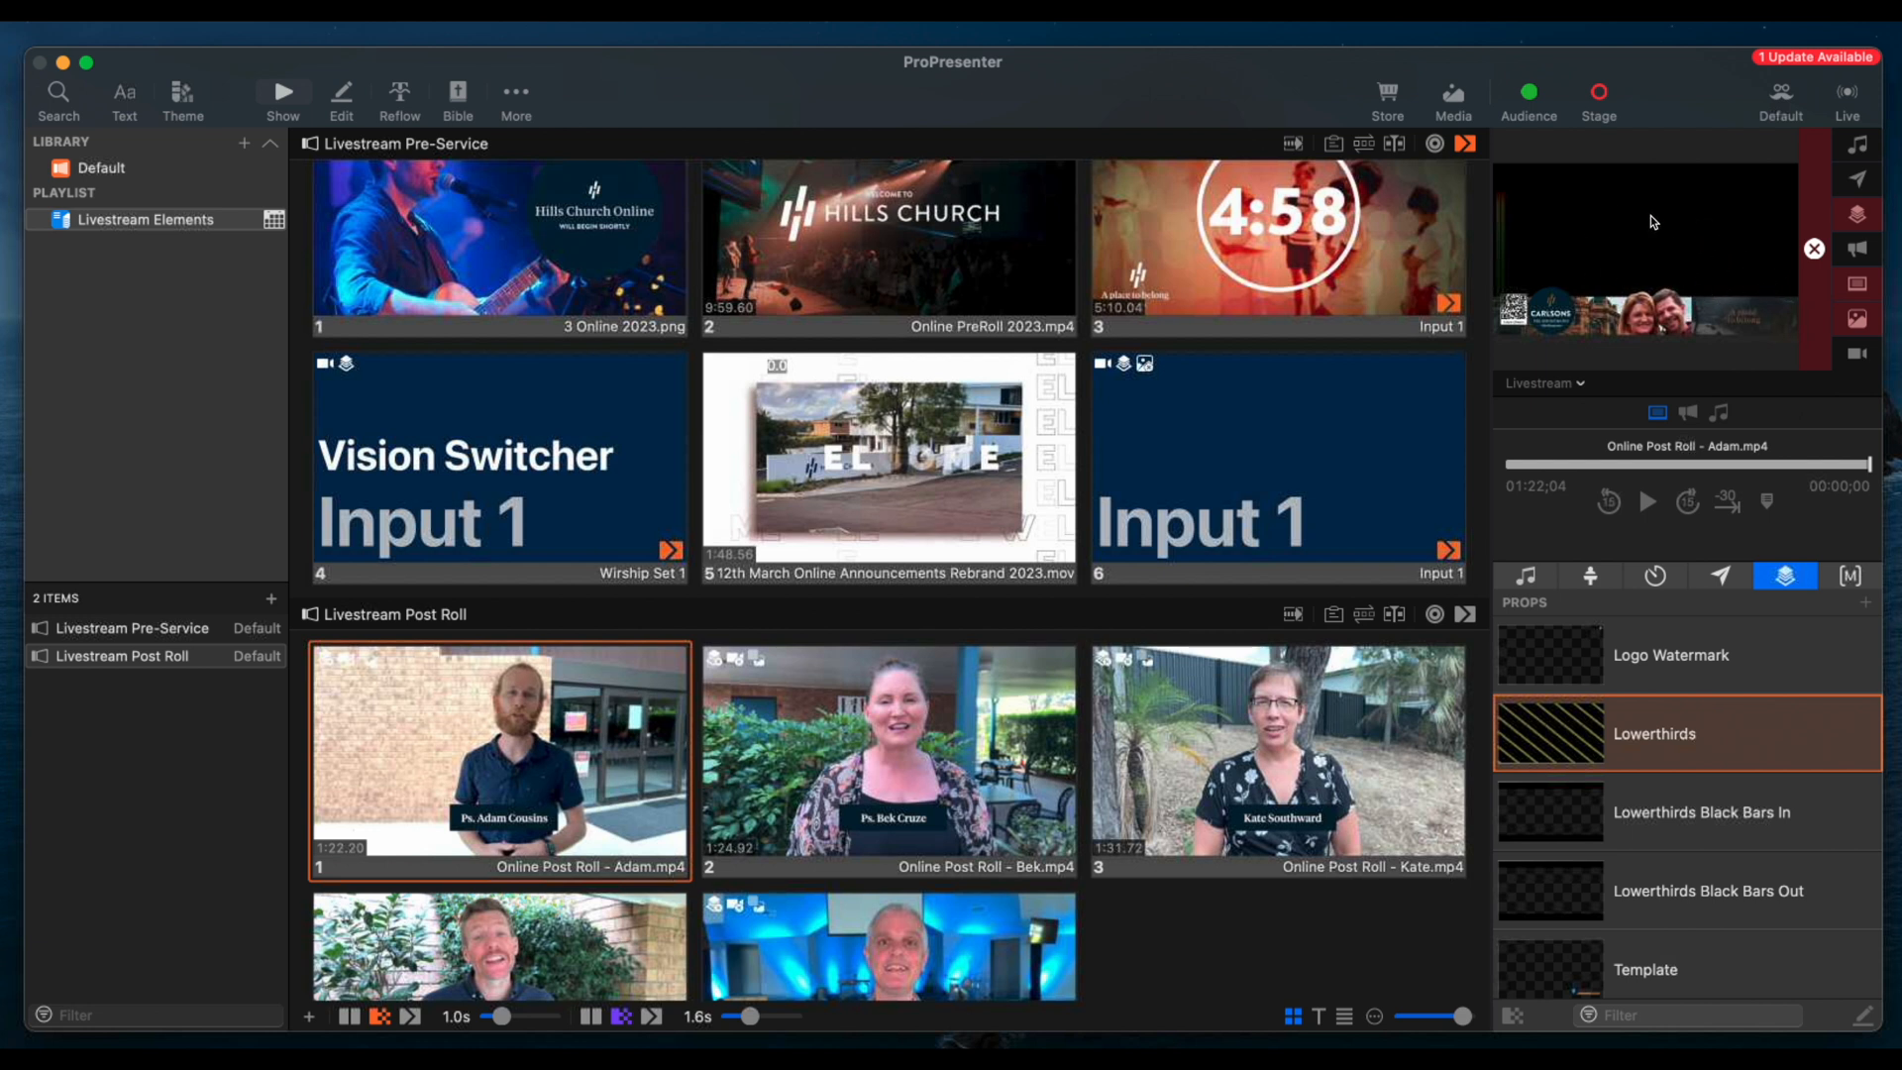
click(527, 786)
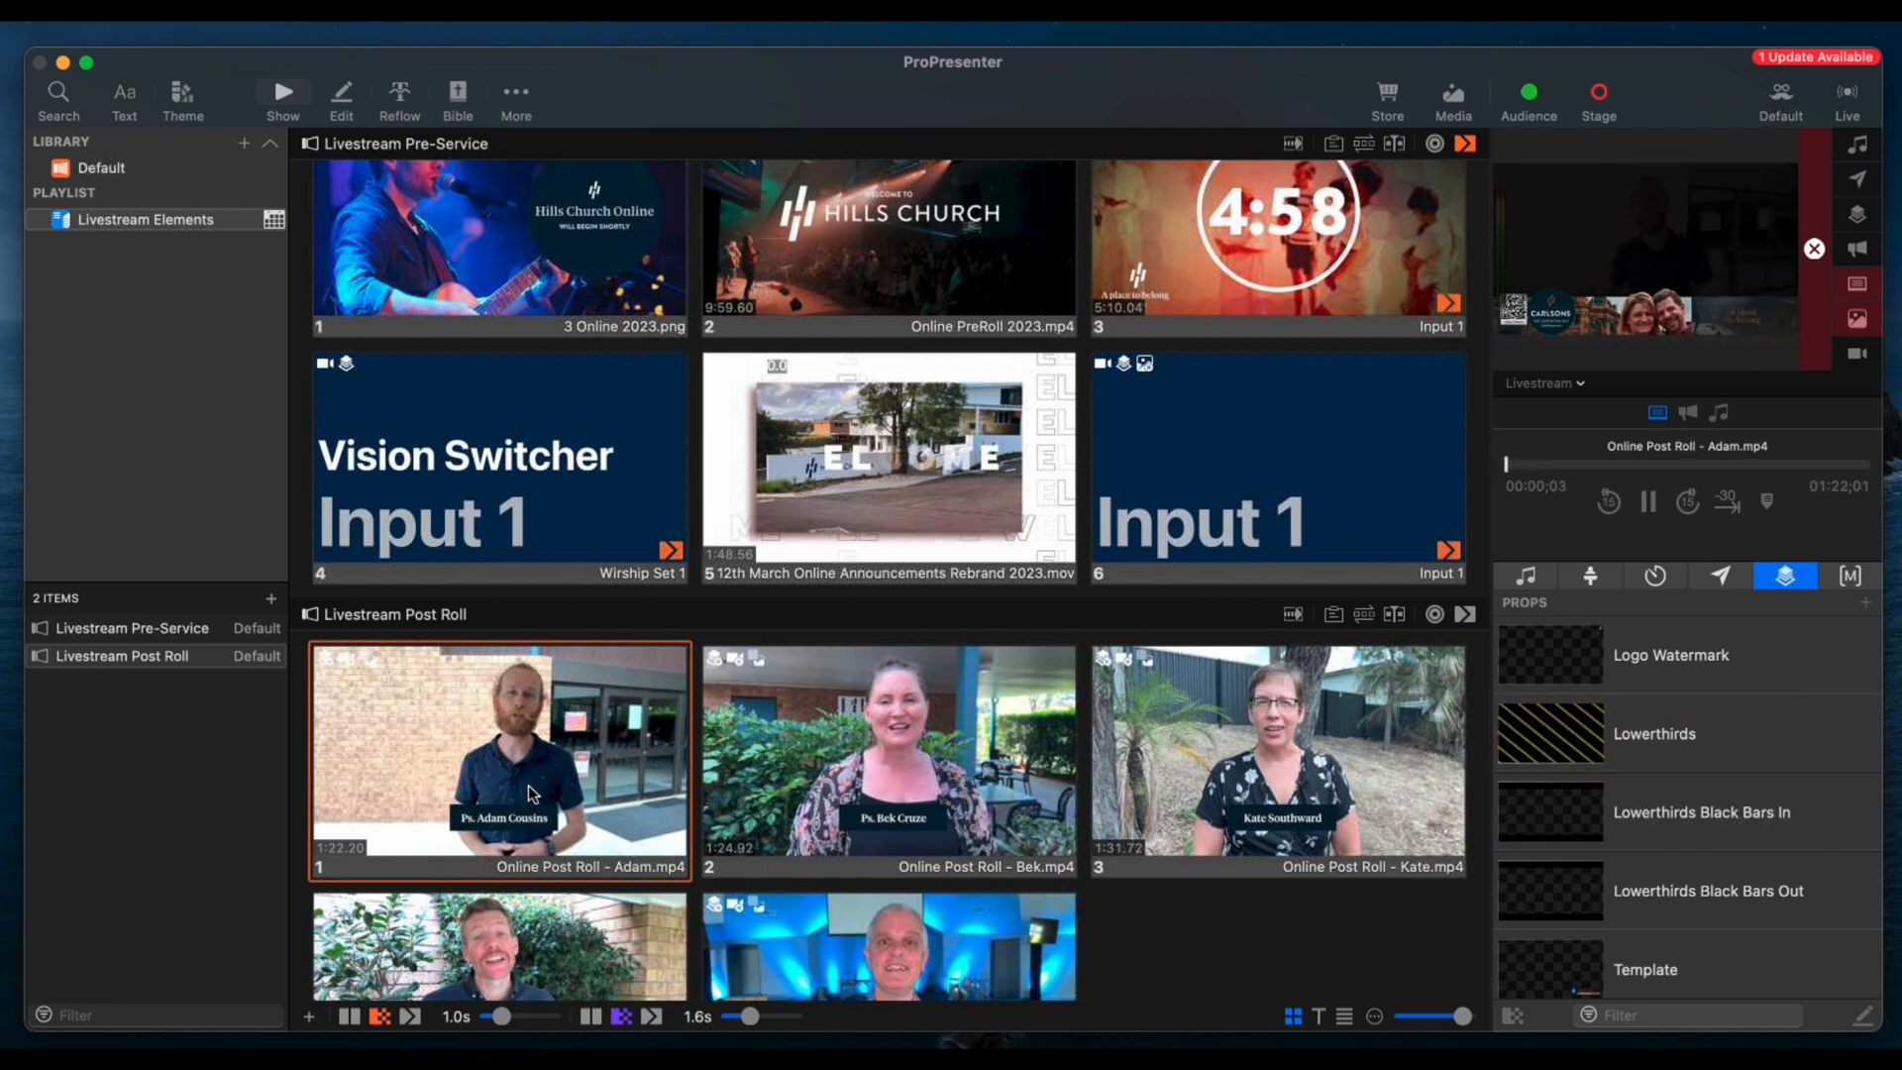
click(1586, 753)
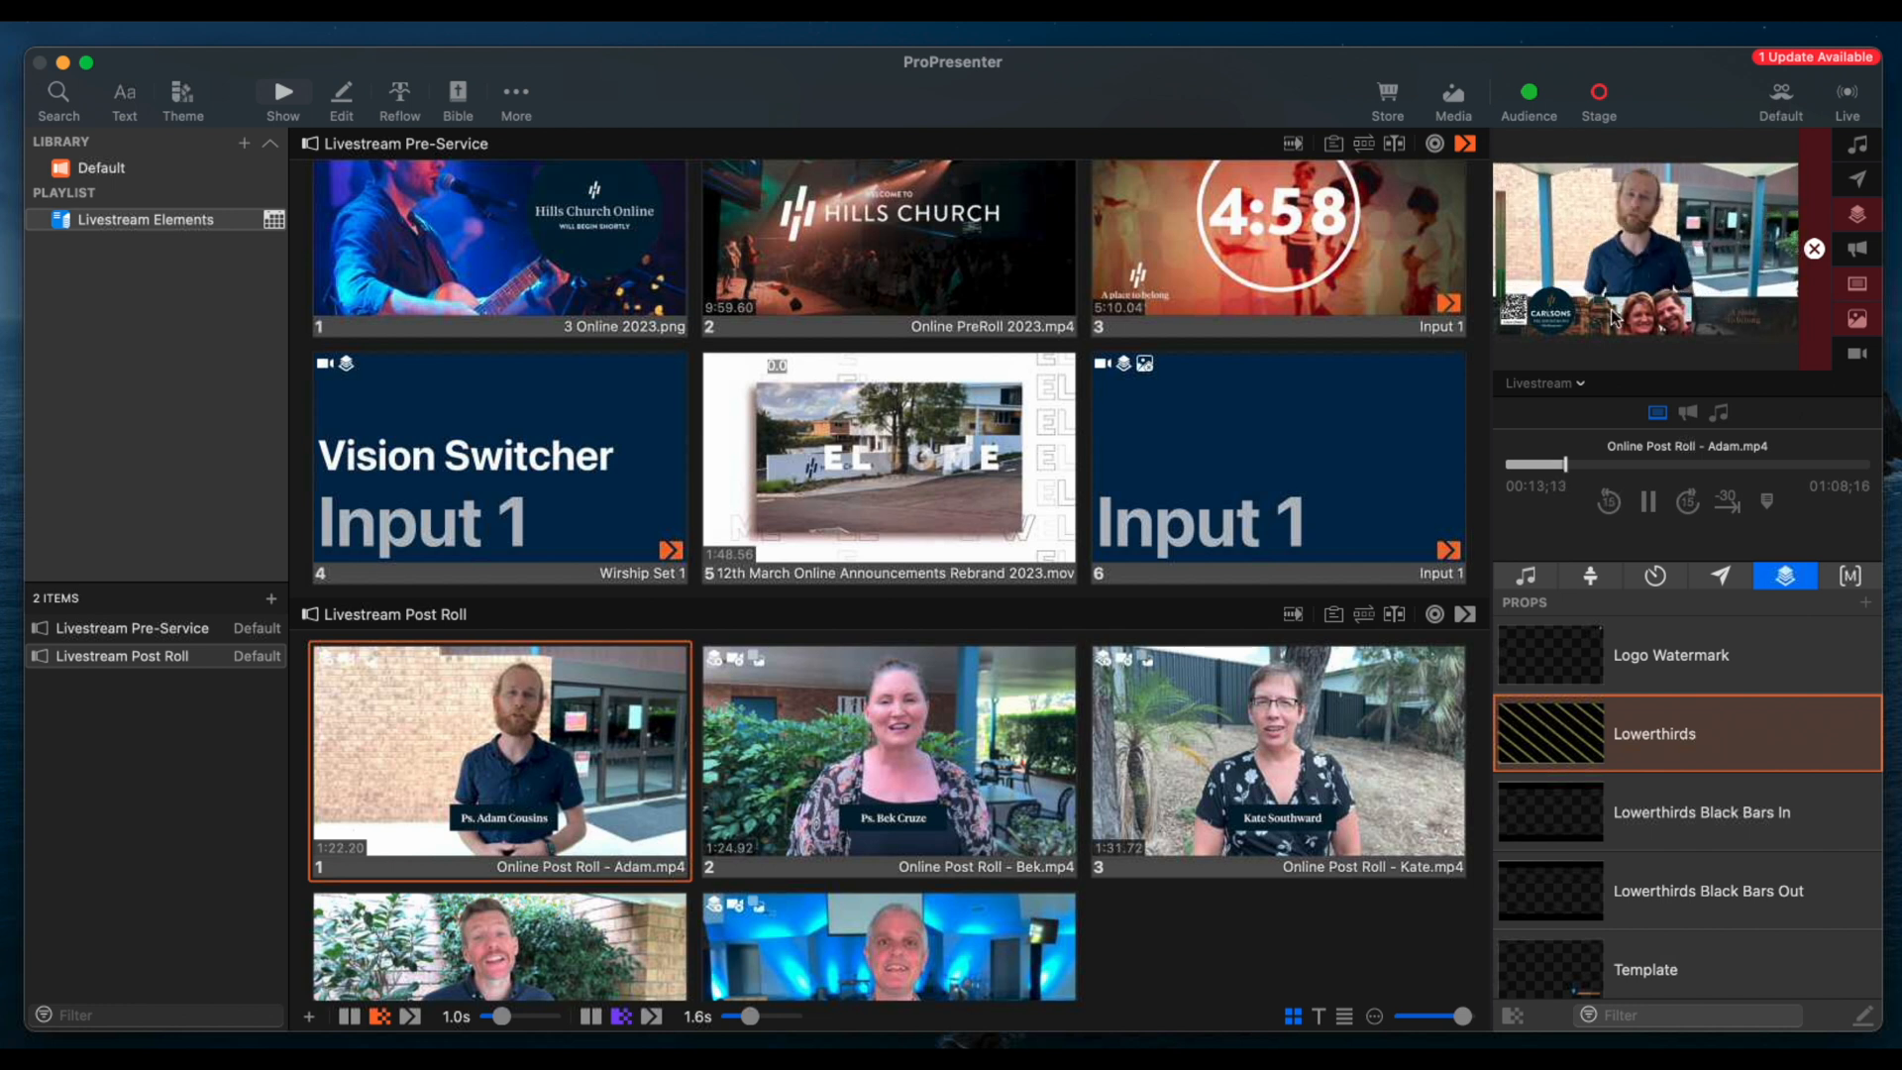
click(1817, 252)
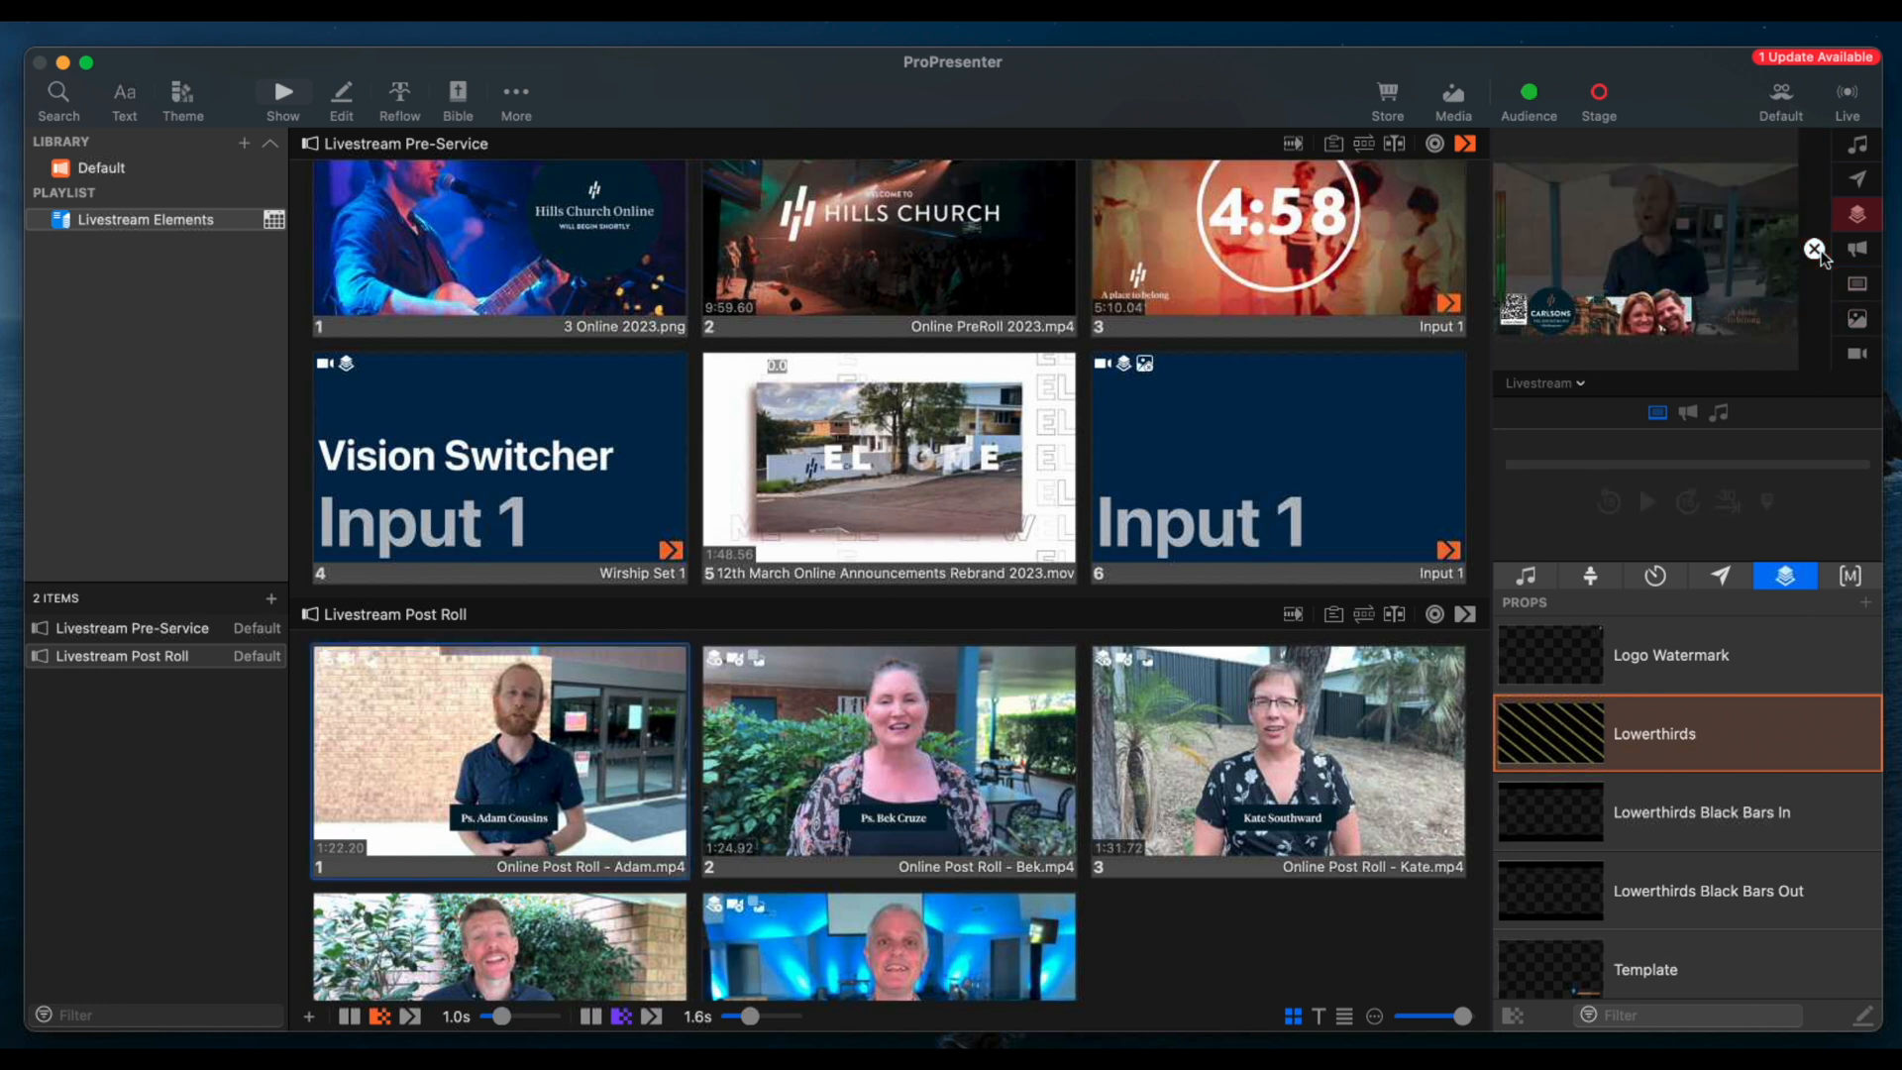
click(1698, 731)
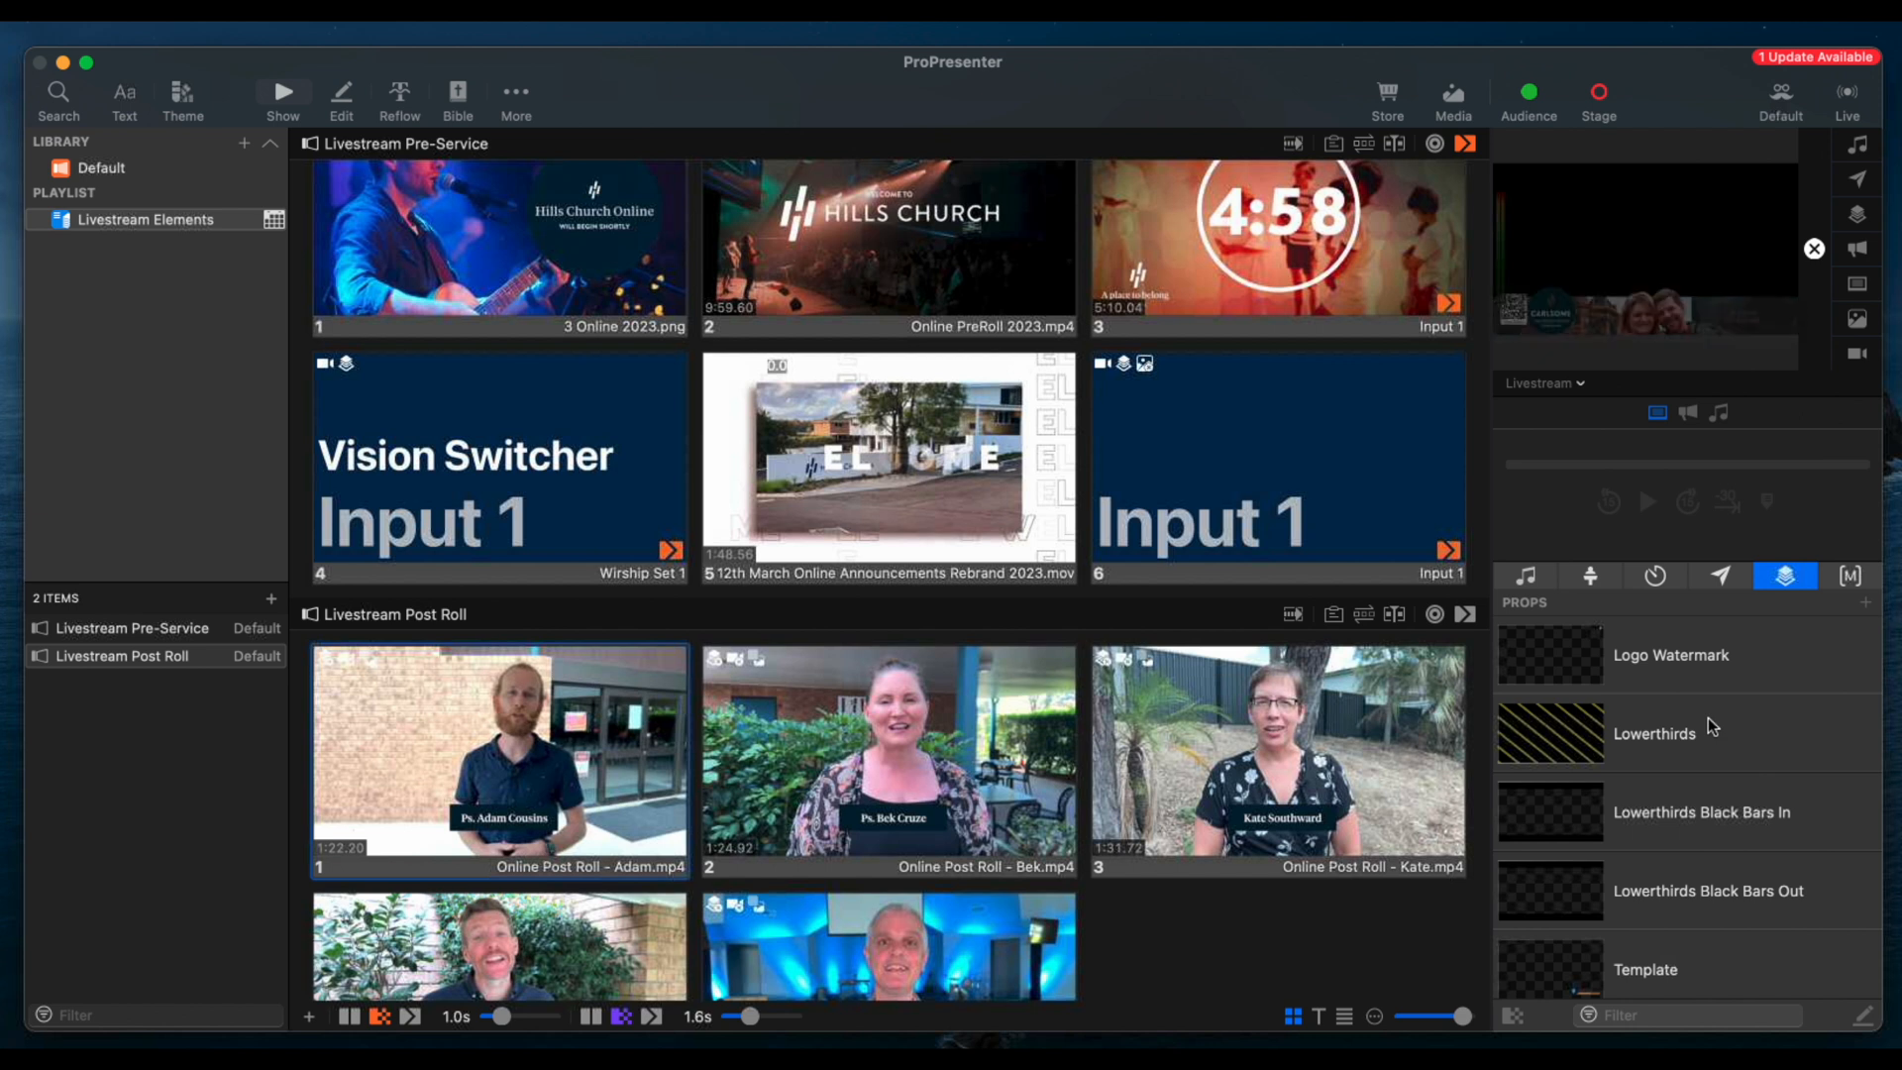